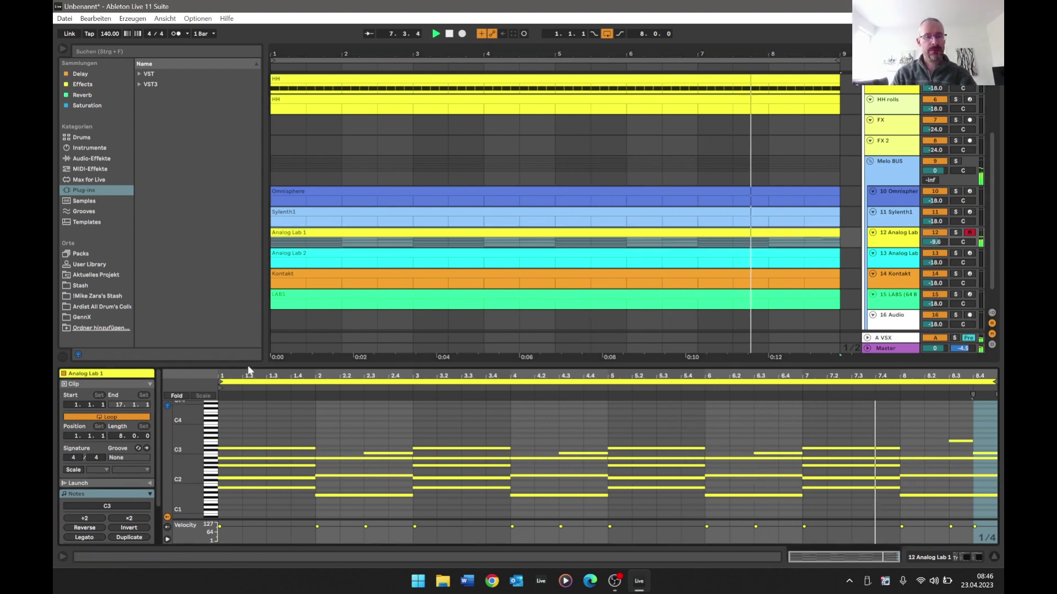
- Enlarge the clip editor and open the empty Analog Lab 2 clip for note editing
drag(248, 363, 249, 306)
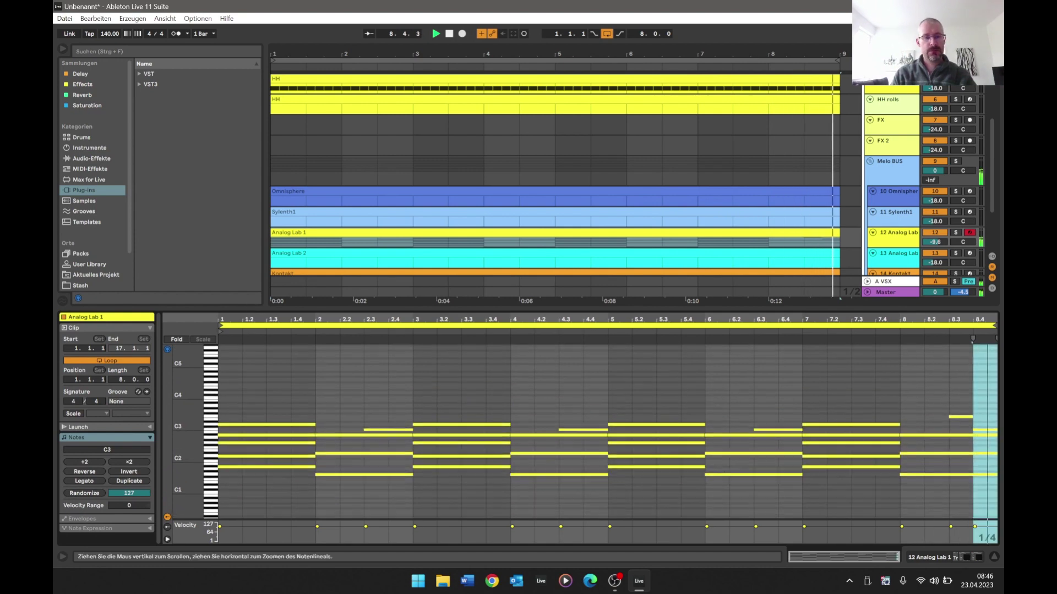
scroll(315, 231, down, 2)
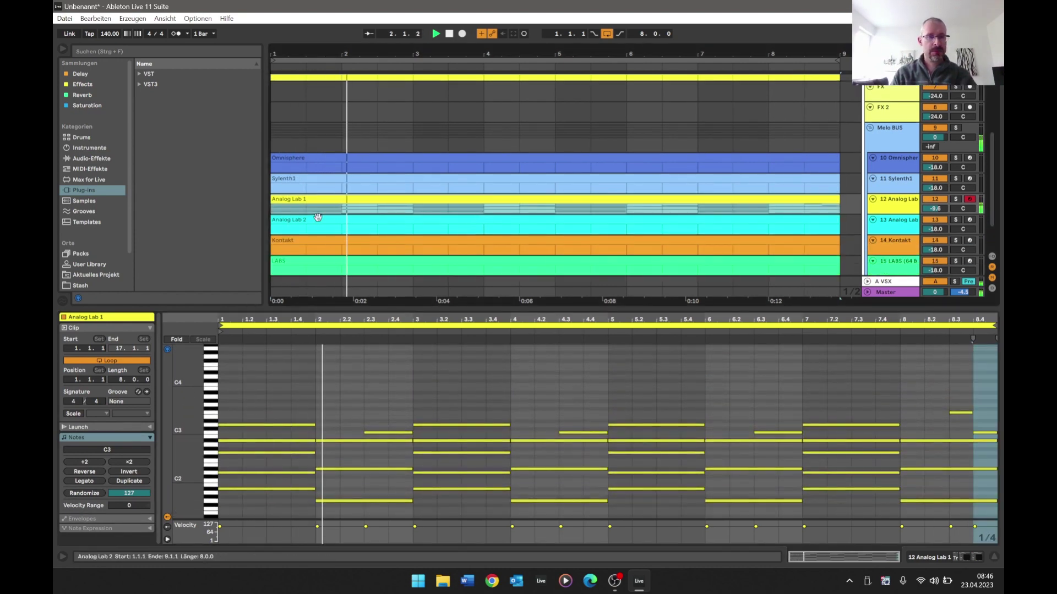
click(314, 219)
double_click(315, 219)
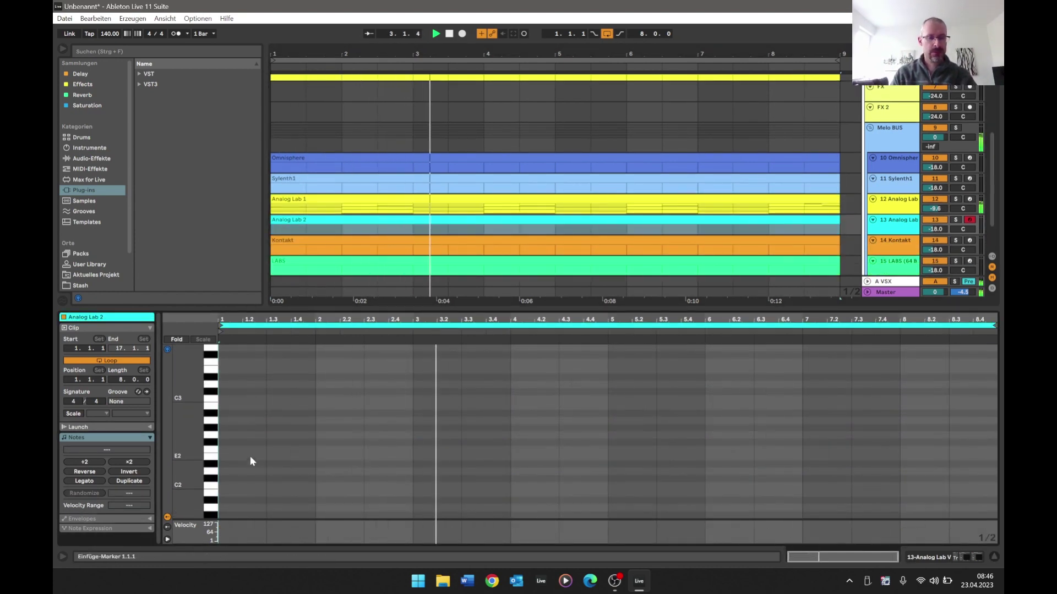
- Try quarter notes in bar 2 of the Analog Lab 2 clip: F3 on 2.2 followed by D#3 or E3 on 2.3
key(space)
click(358, 355)
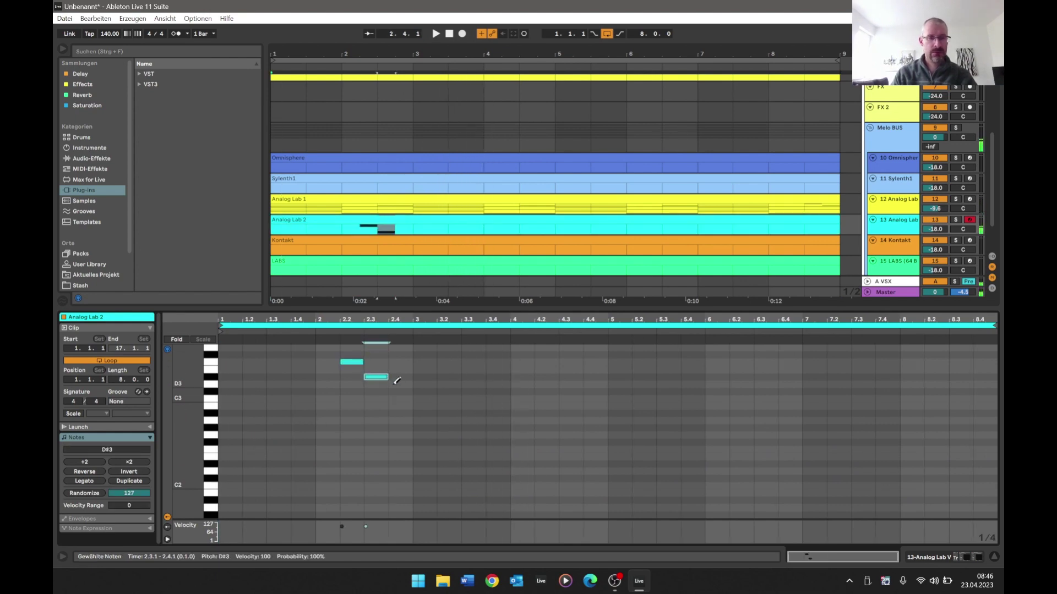
click(339, 333)
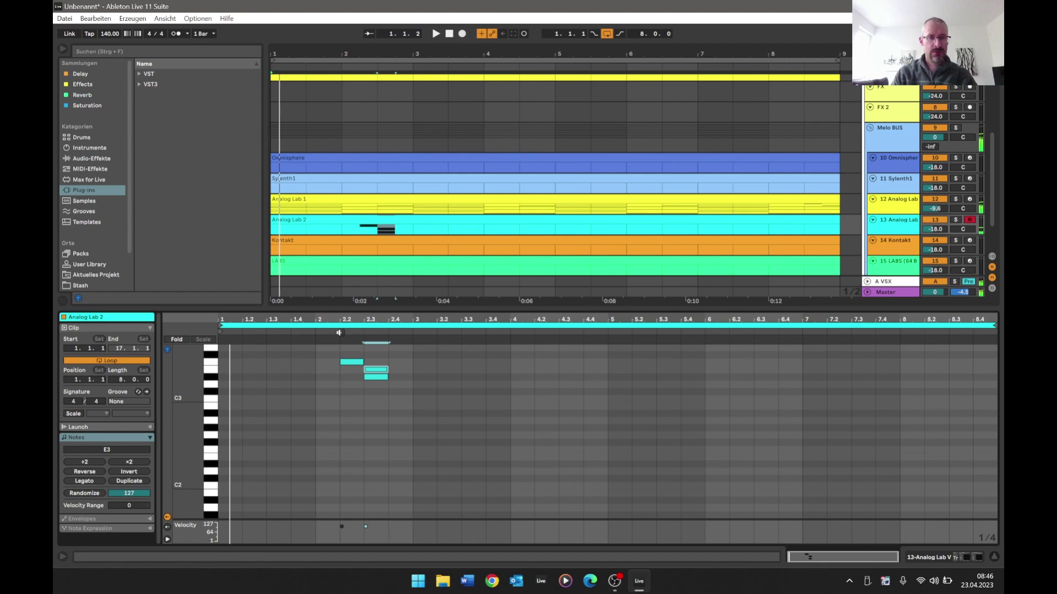
key(space)
click(378, 374)
key(space)
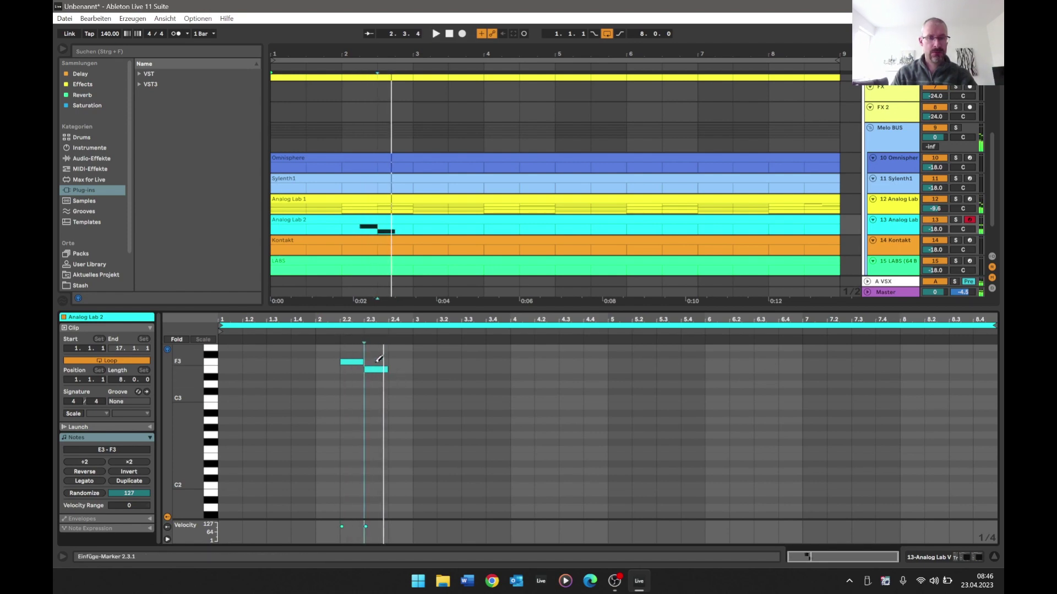
drag(379, 369, 380, 362)
key(space)
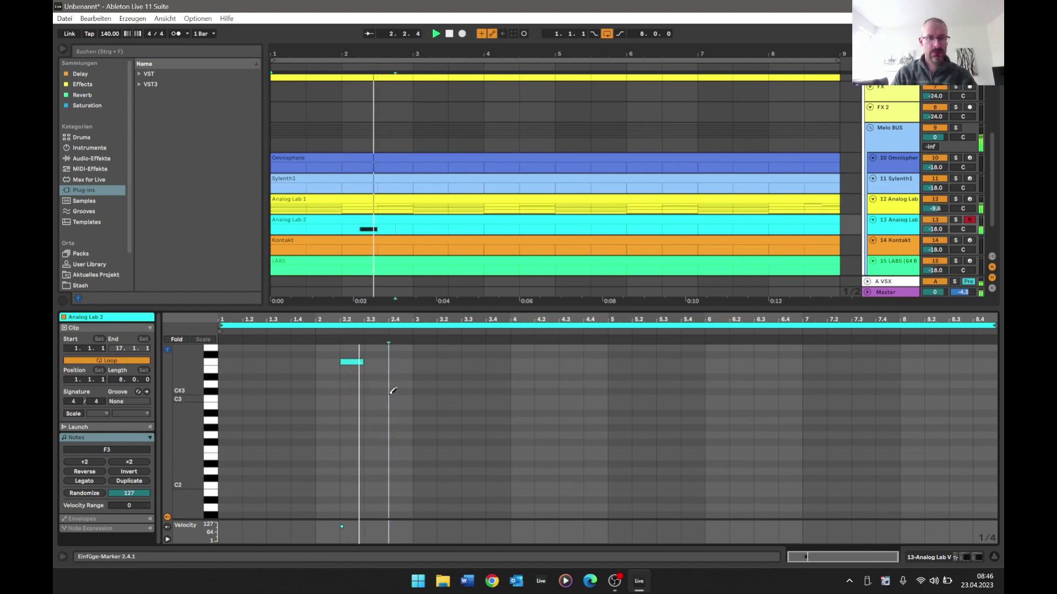
- Try continuing the melody with quarter notes D3 on 2.4 and A#2 on 3.2, and play it back
click(407, 383)
key(space)
click(442, 420)
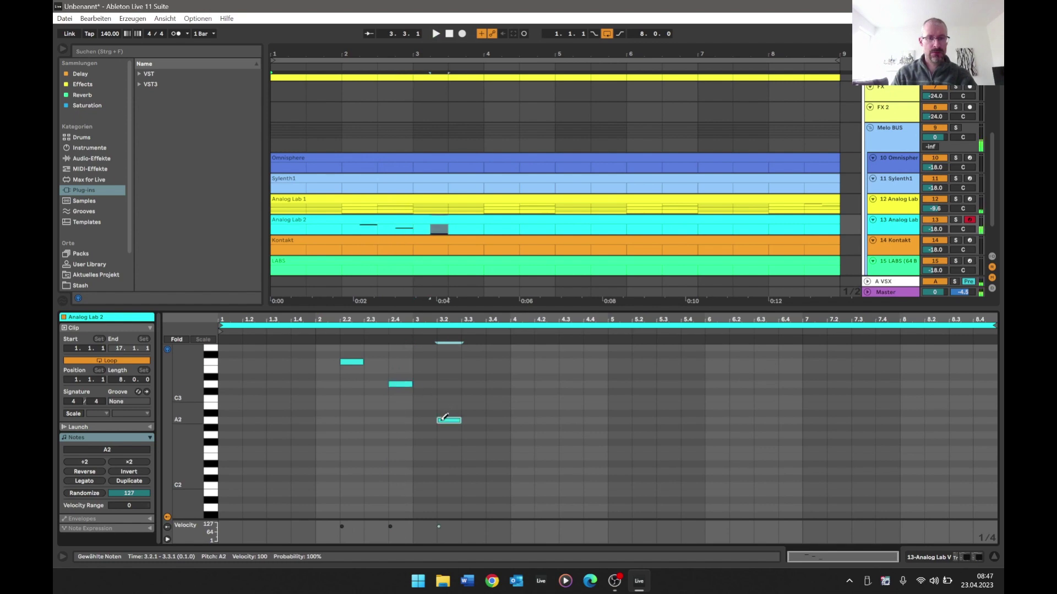
key(space)
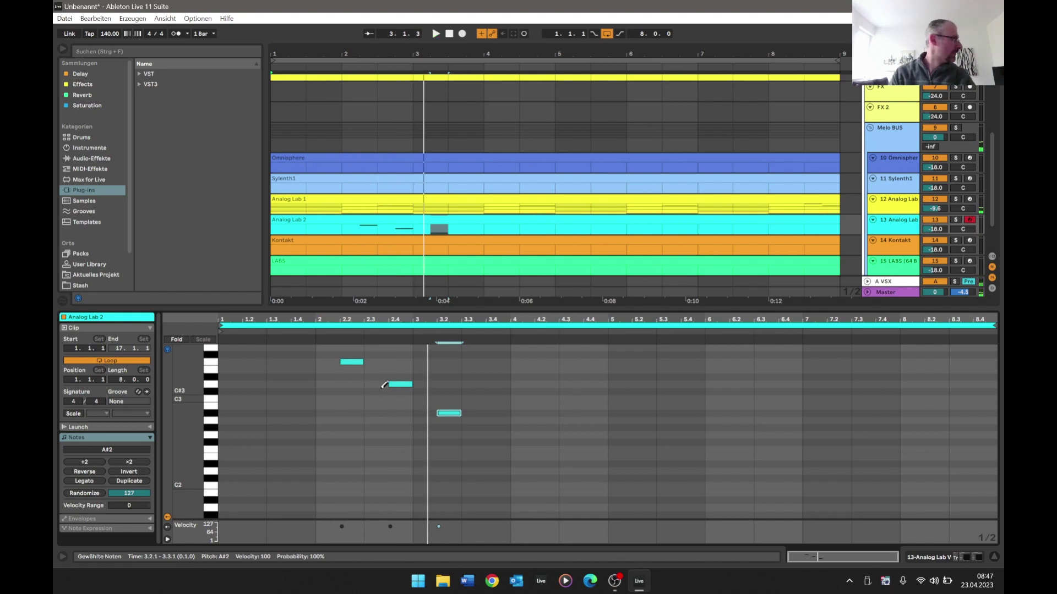
- Try longer notes in bar 2: a half note C#3 from 2.3 and a D3 lasting the whole bar
click(384, 391)
click(392, 386)
key(ctrl+2)
click(392, 386)
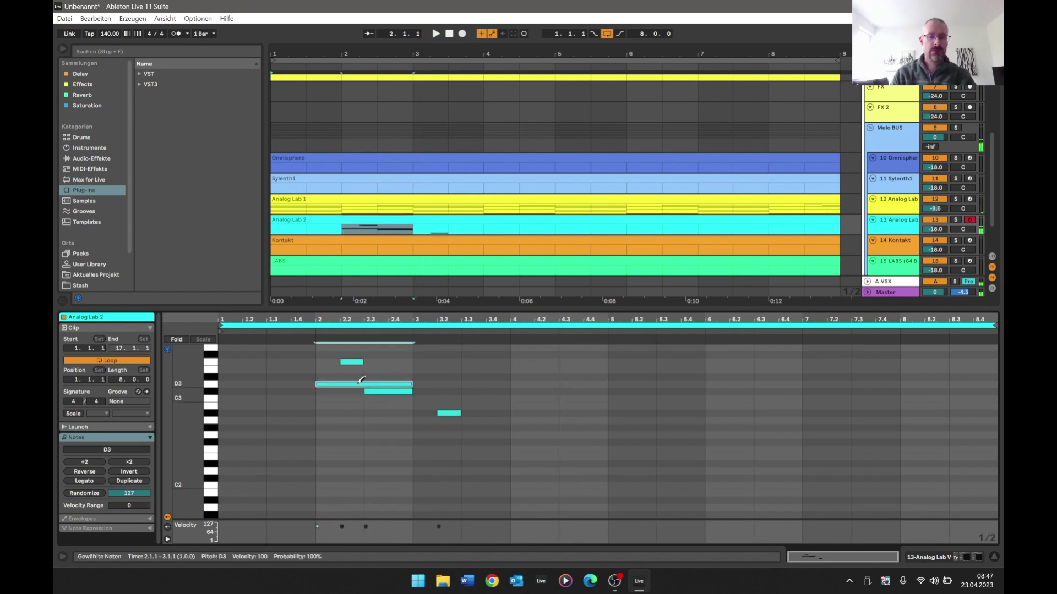
click(361, 383)
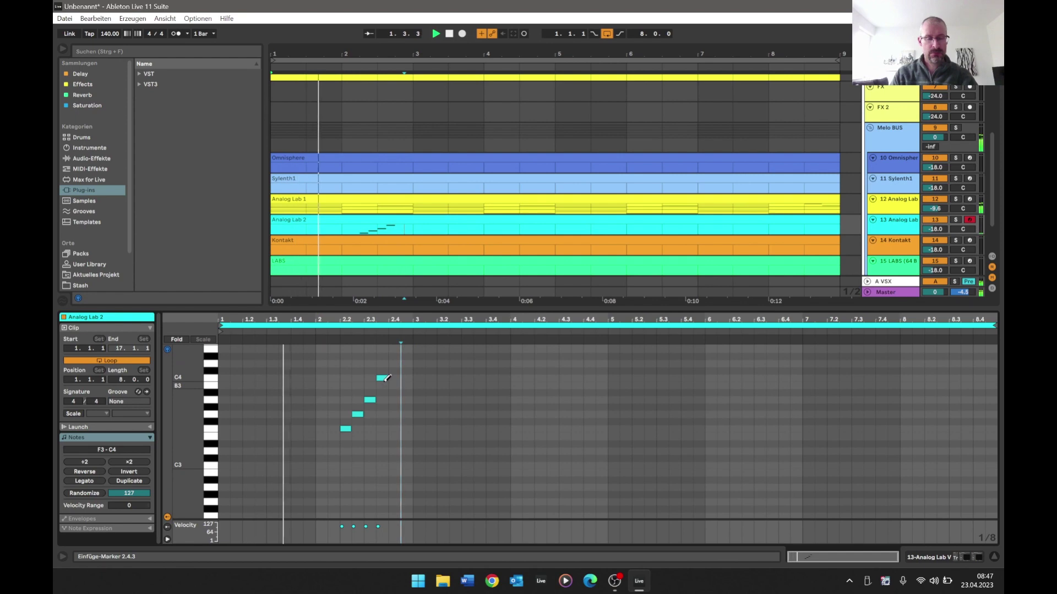
- Replace the C4 eighth note ending the bar 2 run with A#3 on 2.4, and shorten the clip's loop to four bars
drag(387, 378, 397, 392)
key(space)
click(340, 331)
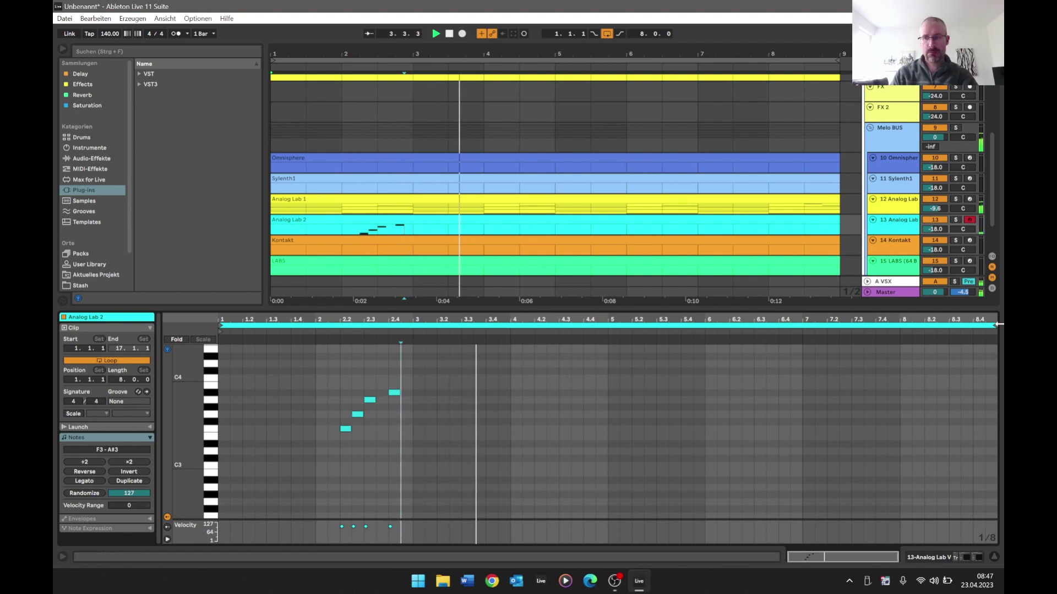
drag(995, 326, 610, 358)
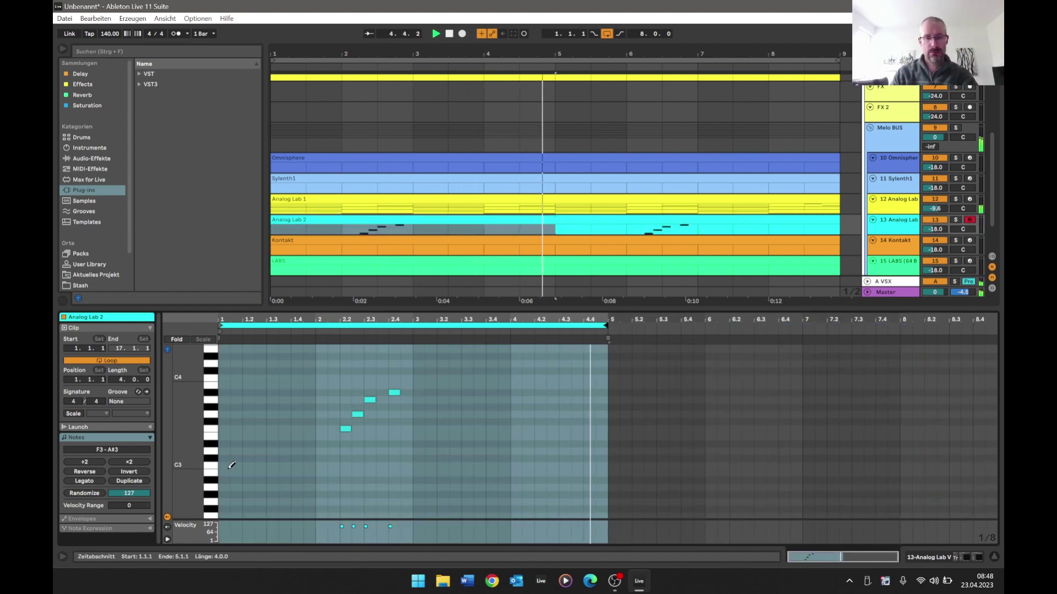
- Open the Analog Lab V instrument on the Analog Lab 2 track and browse the presets of the CustomBank sound bank
key(shift+Tab)
click(153, 445)
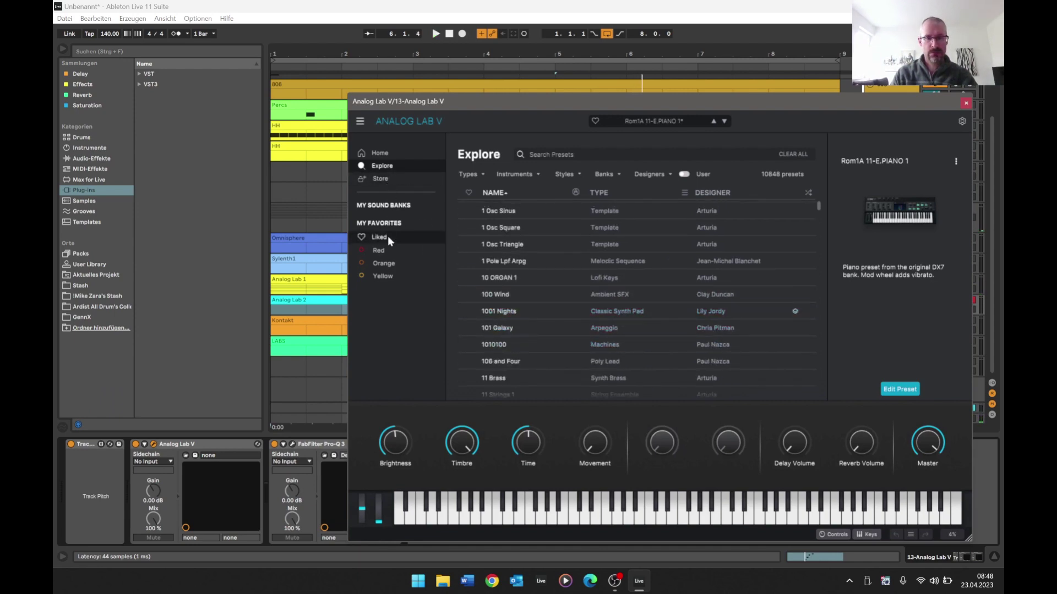
click(385, 205)
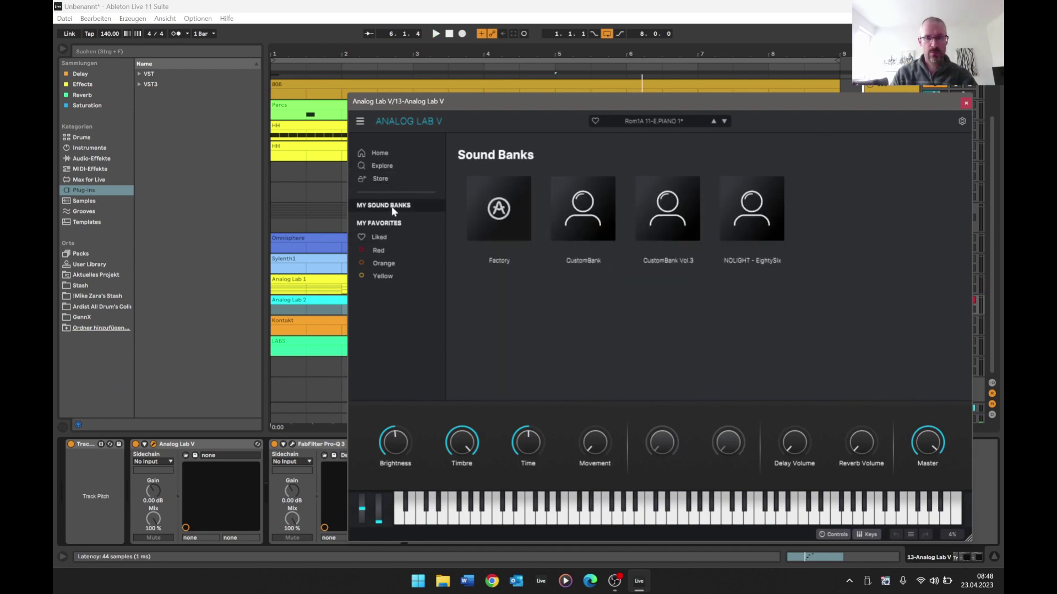
click(604, 210)
scroll(589, 297, down, 5)
scroll(581, 303, down, 3)
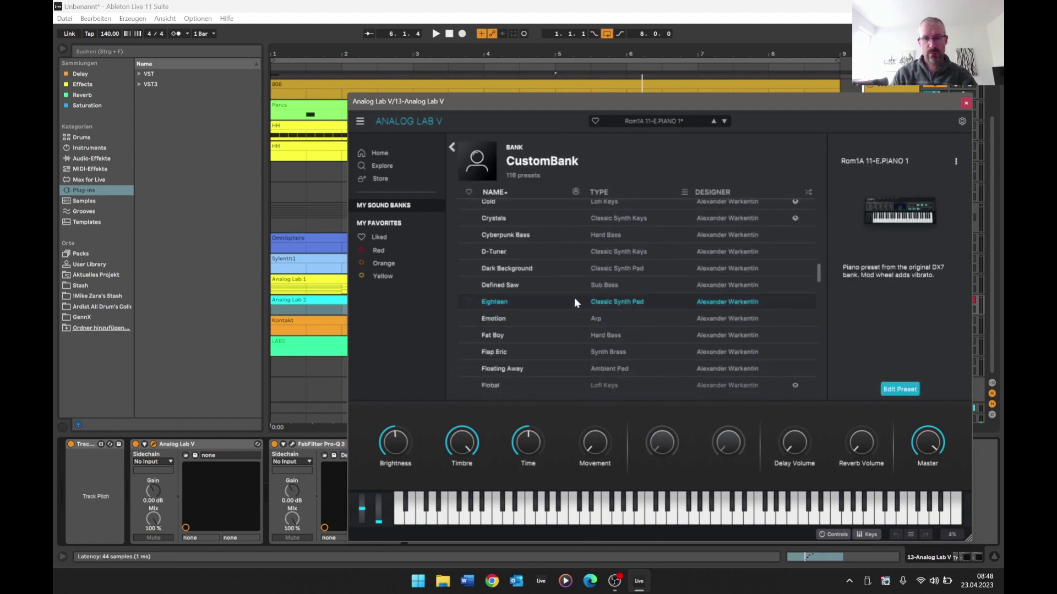
- Try the D-Tuner preset with the melody, setting its Master level to 0.818
click(566, 251)
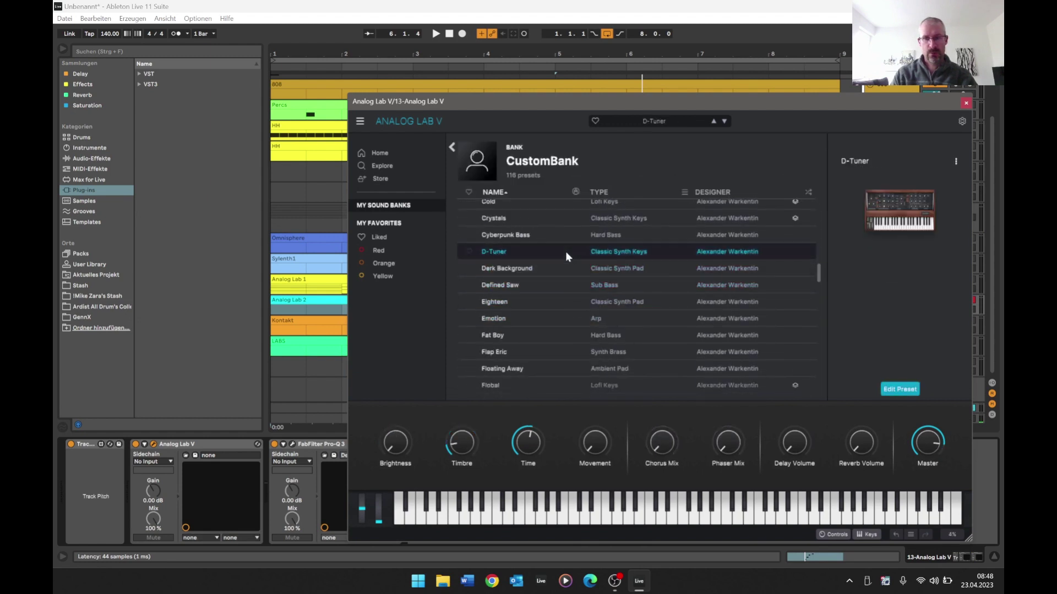
drag(927, 443, 928, 443)
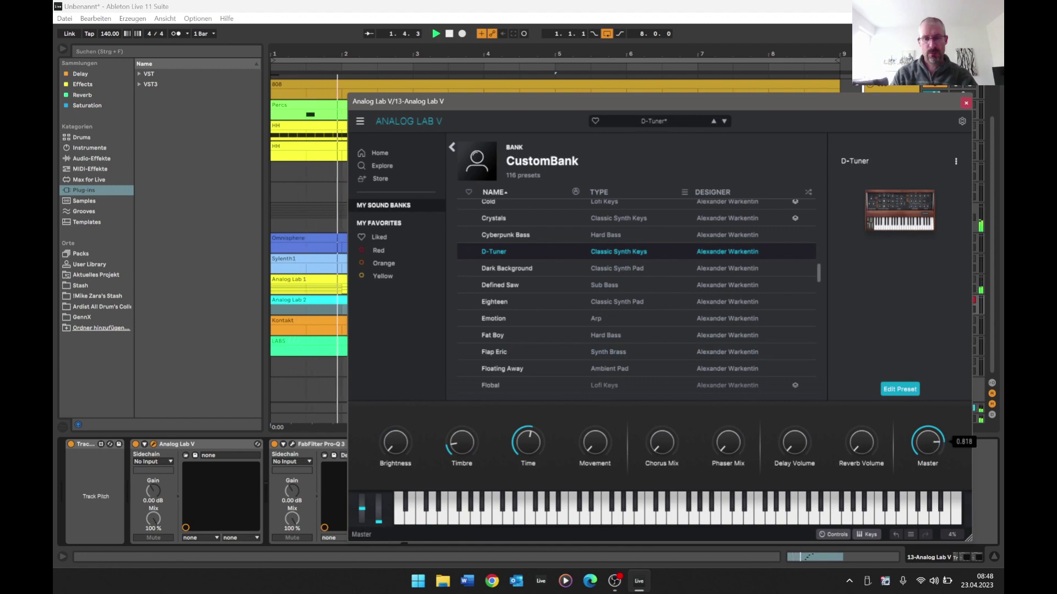
- Load the Franklin Bell preset from CustomBank and close the Analog Lab V window
scroll(634, 360, down, 3)
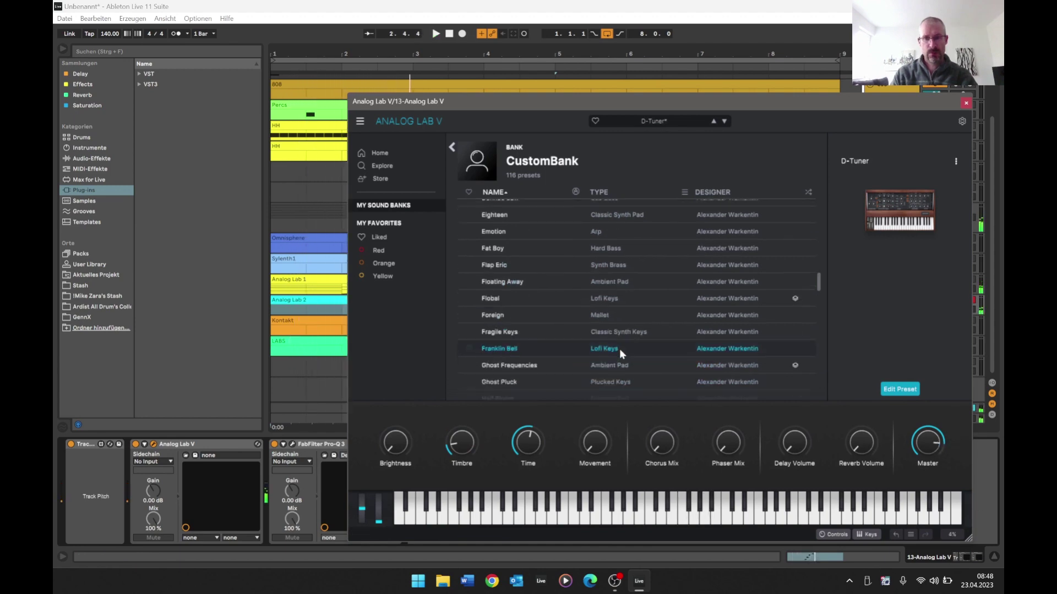
click(549, 347)
scroll(567, 298, down, 5)
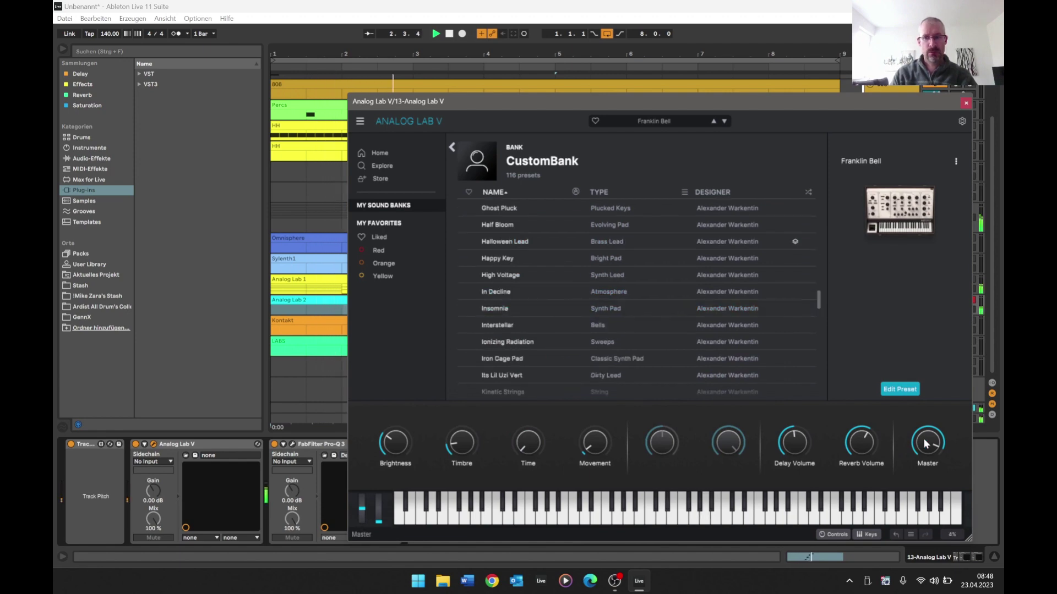
click(966, 104)
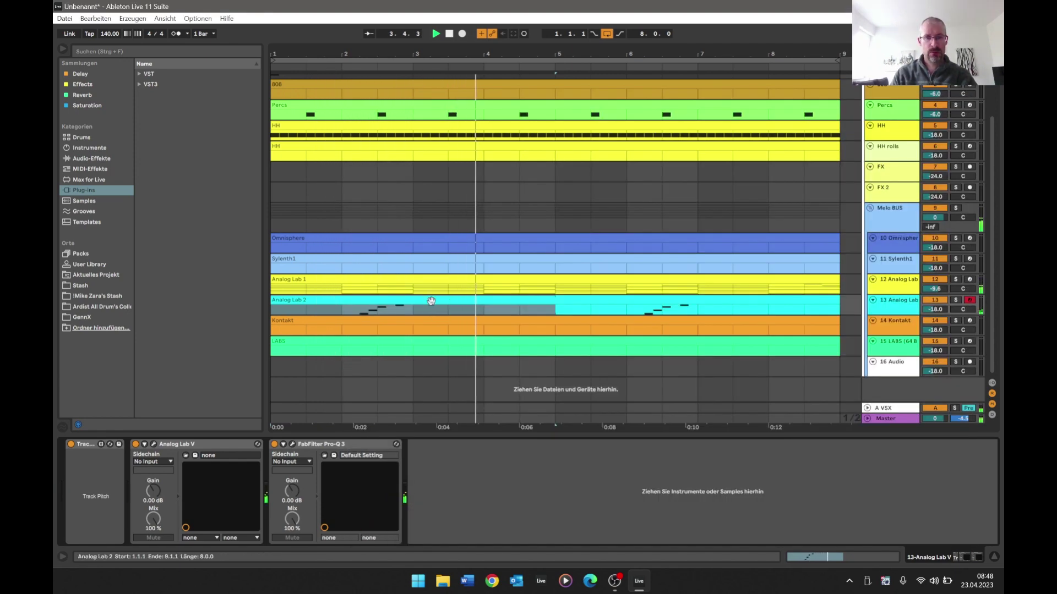
- Reopen the Analog Lab 2 clip and try eighth notes A3, A#3 and F3 in bar 4, starting from 4.2.3
double_click(448, 302)
click(890, 397)
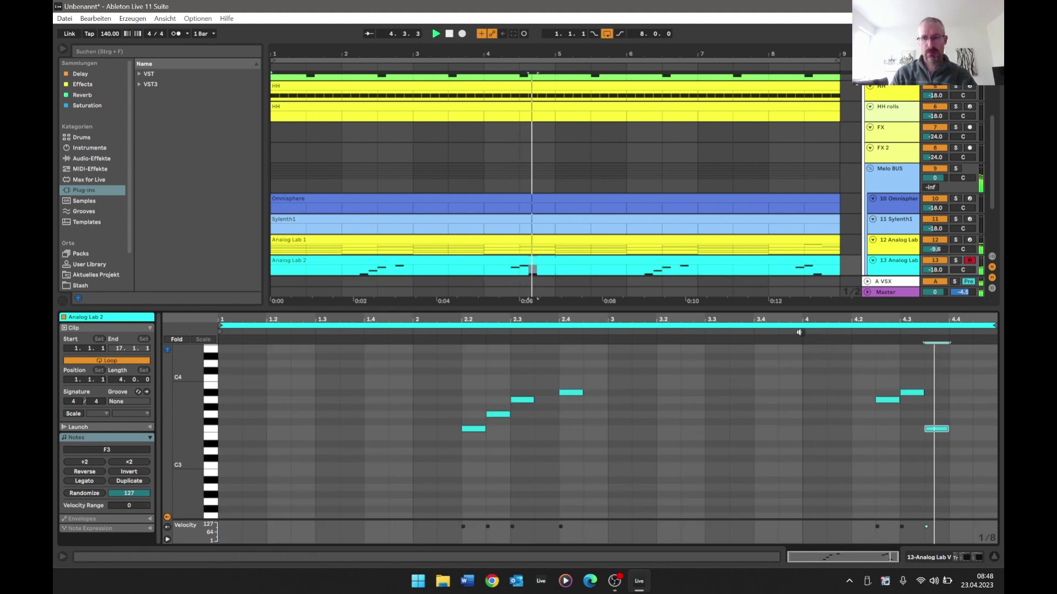
click(894, 396)
key(space)
click(911, 392)
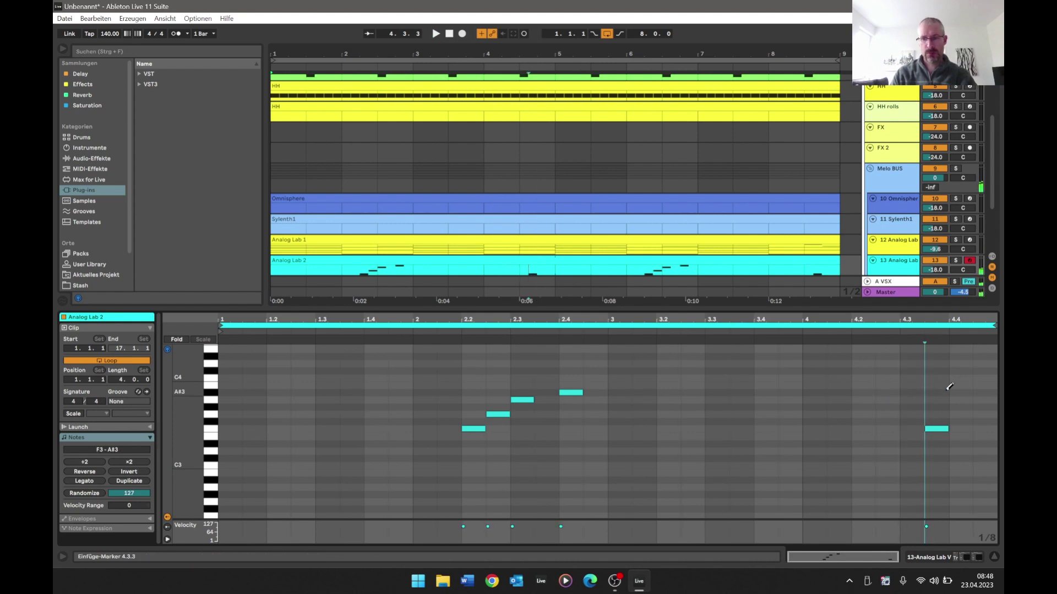
- Rewrite the bar 4 phrase one eighth later, with A3 on 4.3, A#3 on 4.3.3 and F3 on 4.4
click(919, 394)
click(934, 393)
click(912, 394)
click(916, 398)
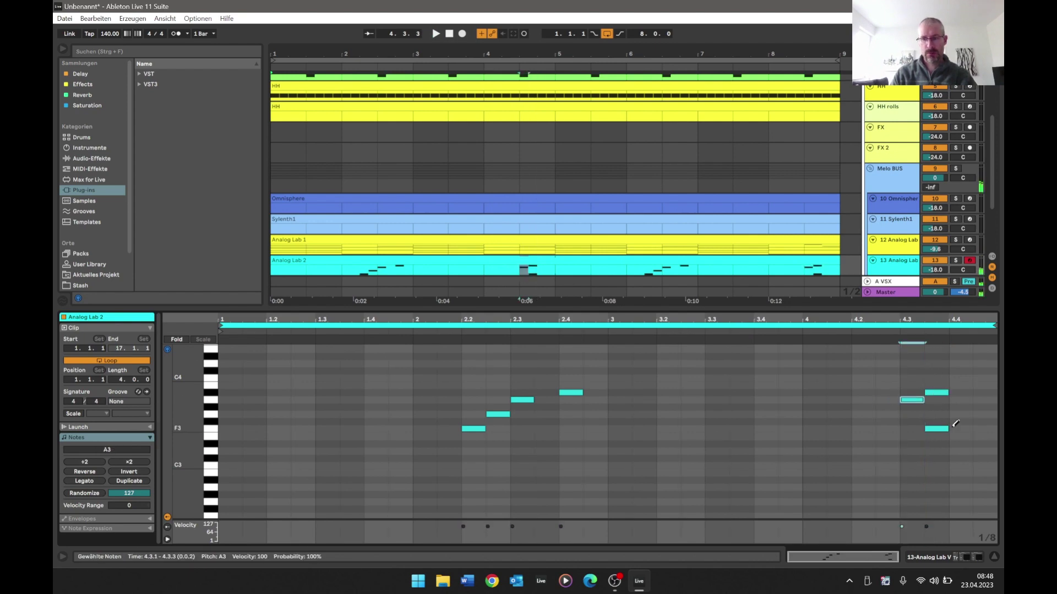
click(939, 428)
click(957, 428)
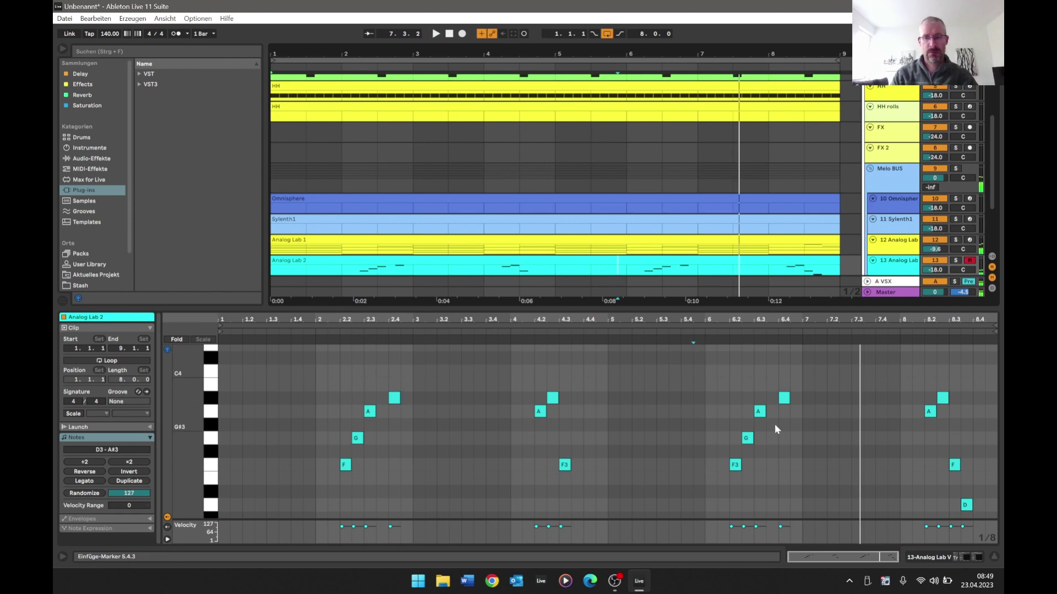
- Shift the A#3 notes in bars 6 and 2 to directly follow the A3 notes, at 6.3.3 and 2.3.3, and play the clip
key(space)
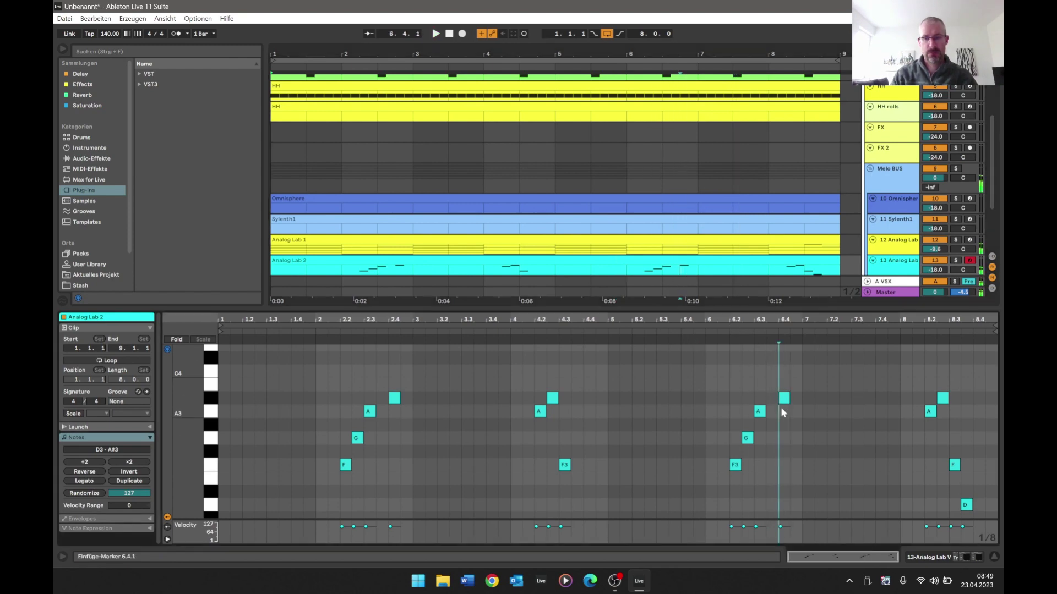
click(772, 398)
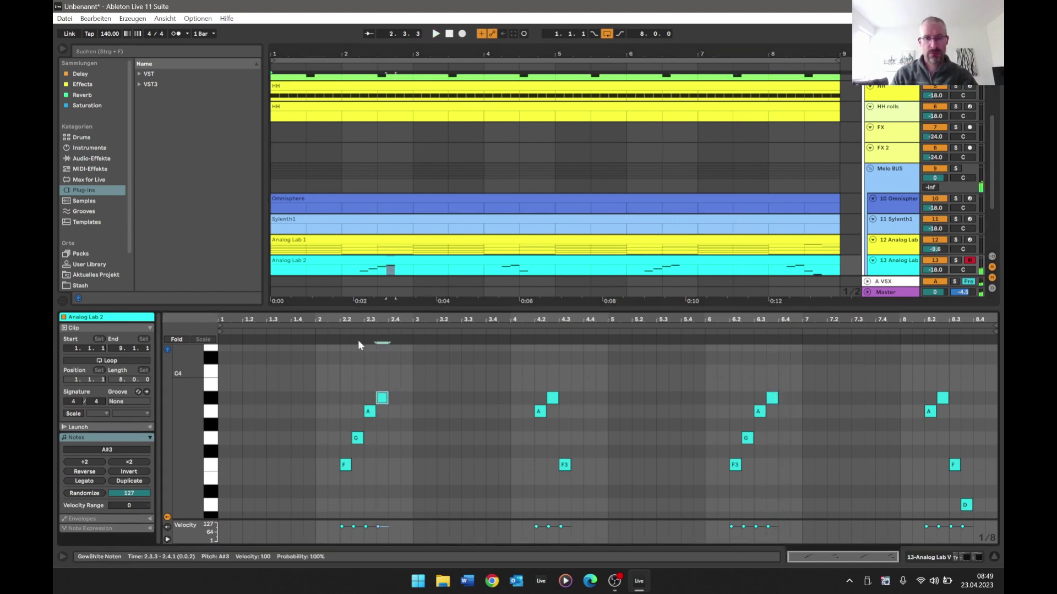
key(ctrl+a)
key(space)
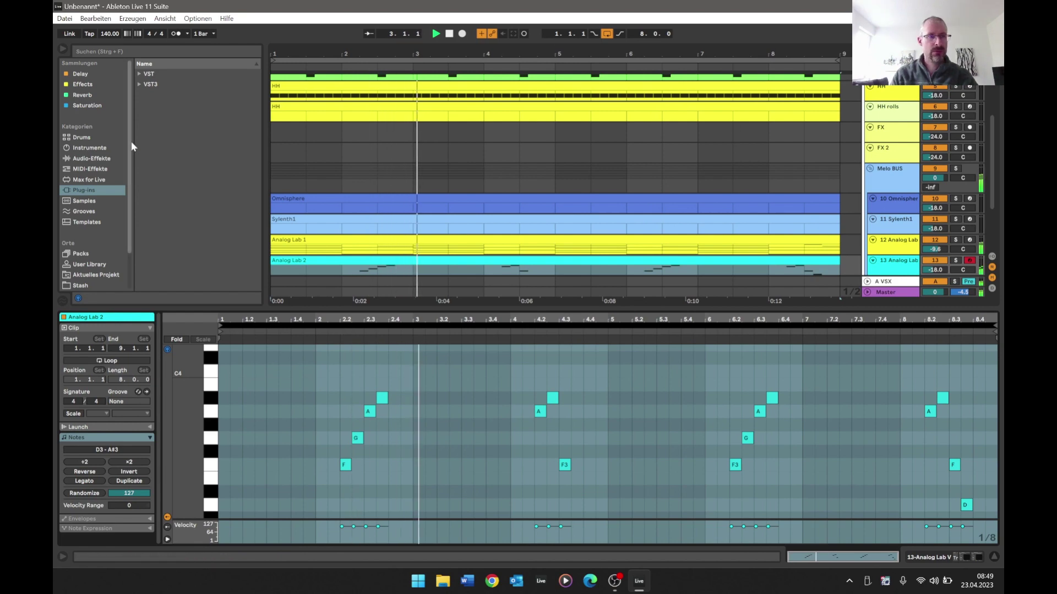
- Check the track levels in the Session View mixer during playback
key(Tab)
key(Tab)
key(Tab)
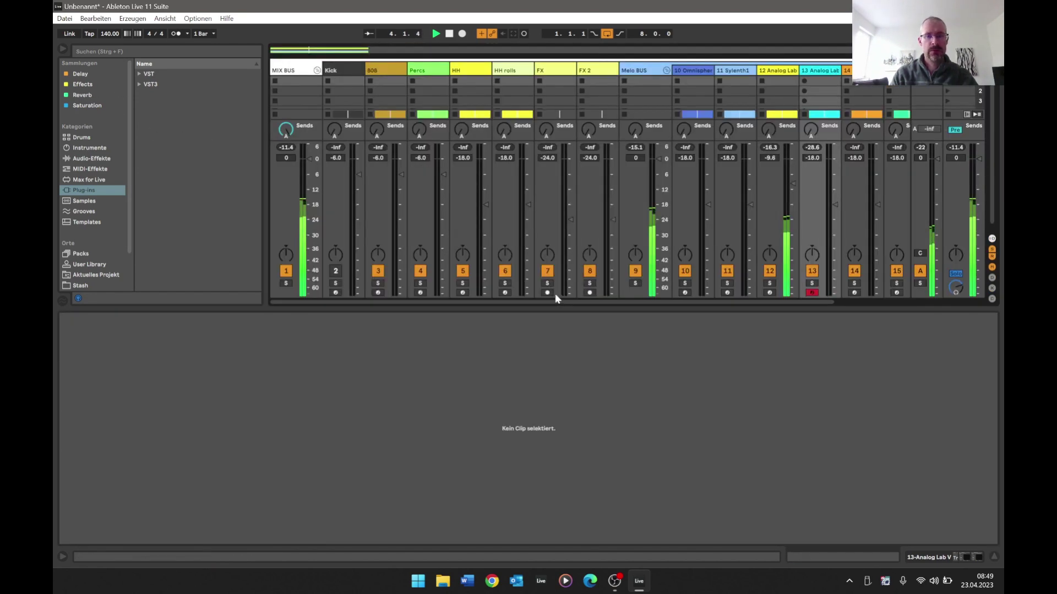
key(Tab)
- Open the empty LABS clip for drawing notes on a quarter-note grid
scroll(395, 220, down, 3)
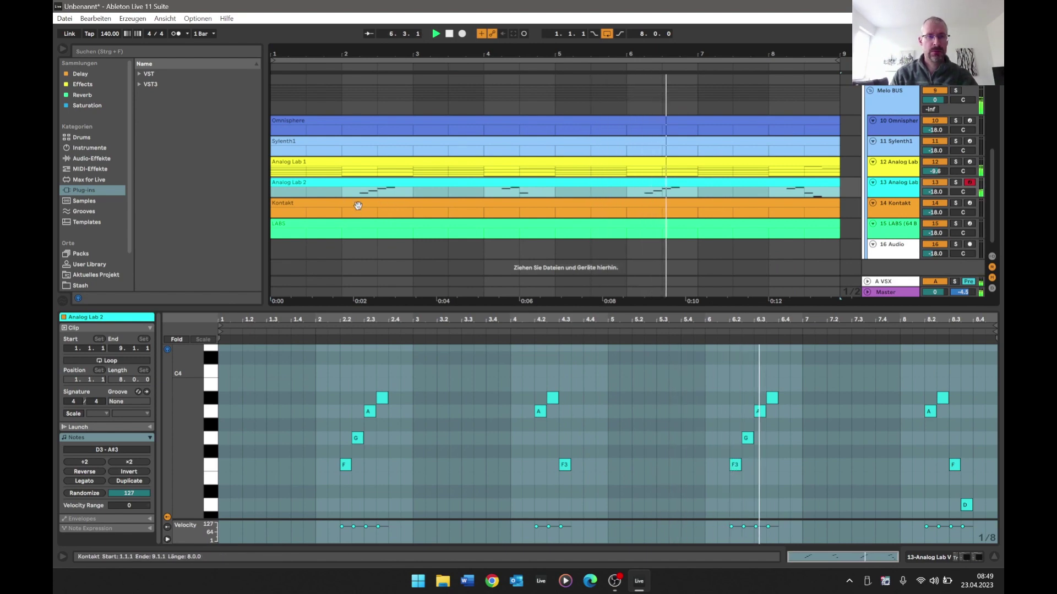
click(350, 231)
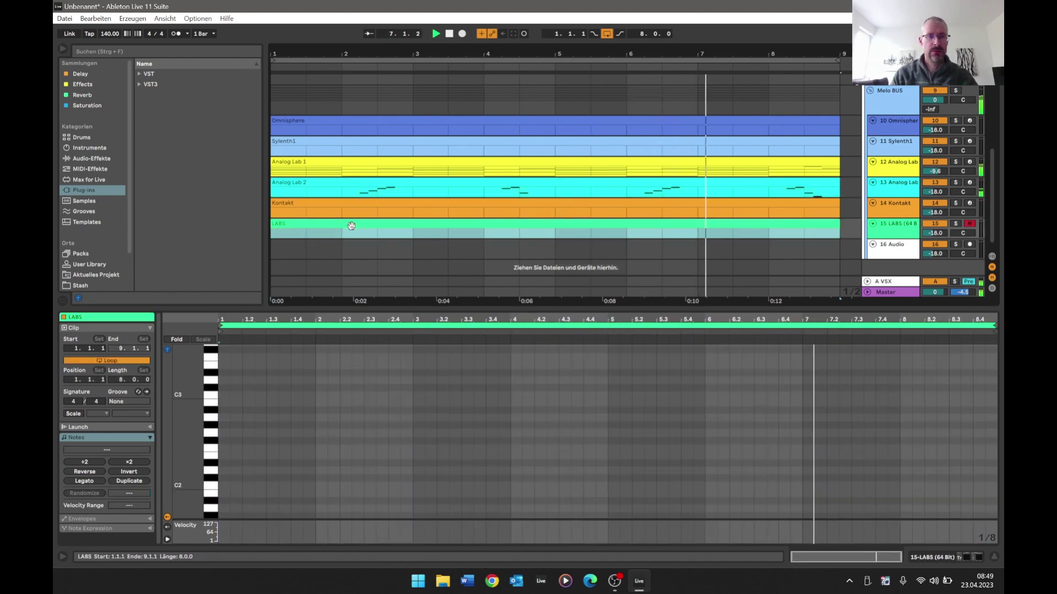
key(ctrl+2)
key(b)
- Try a quarter note and a half note on A#2 at the start of the LABS clip, and clear the notes
click(233, 402)
click(233, 410)
click(234, 403)
key(space)
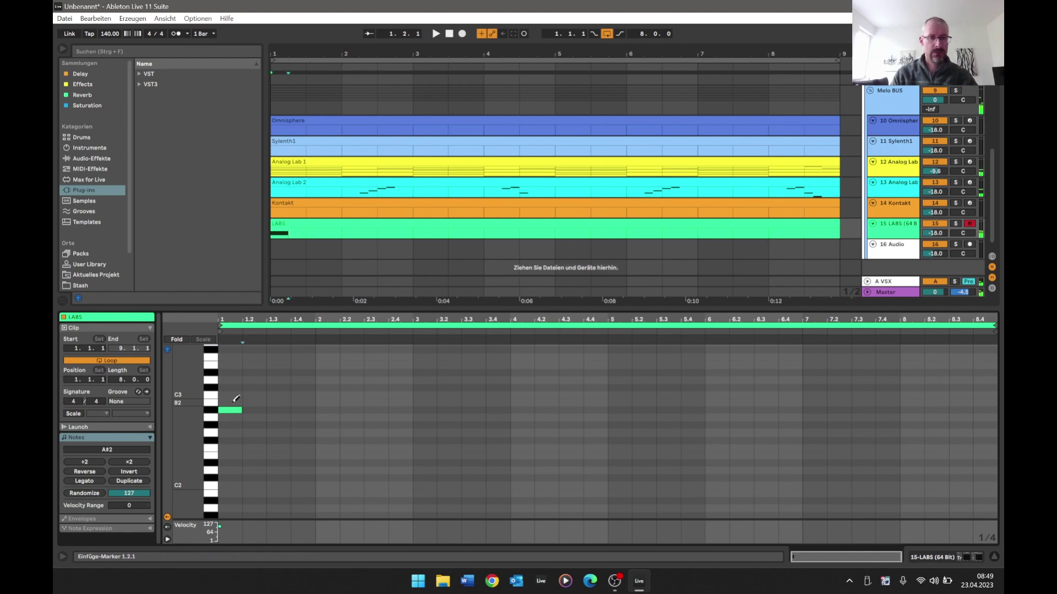
key(ctrl+2)
click(253, 410)
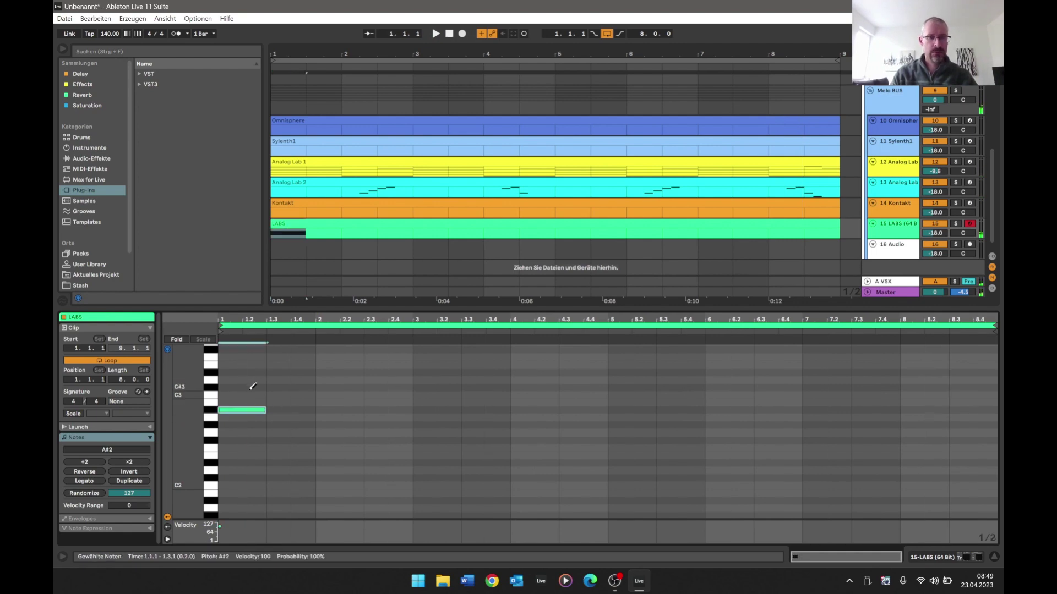
scroll(254, 372, up, 2)
click(227, 432)
click(235, 395)
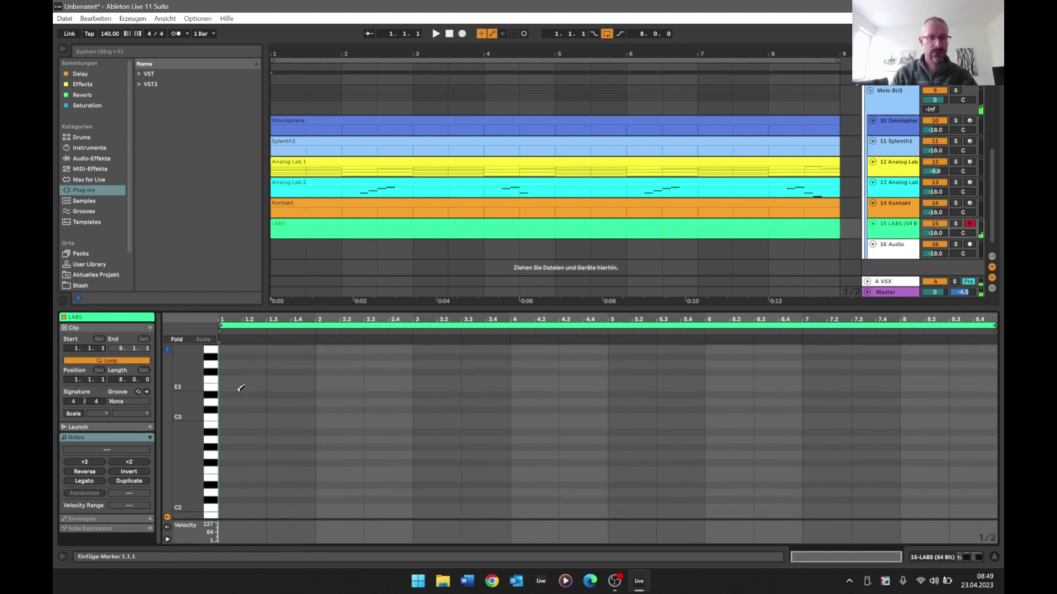
- Open the LABS instrument window from the LABS track's devices
key(shift+Tab)
click(154, 449)
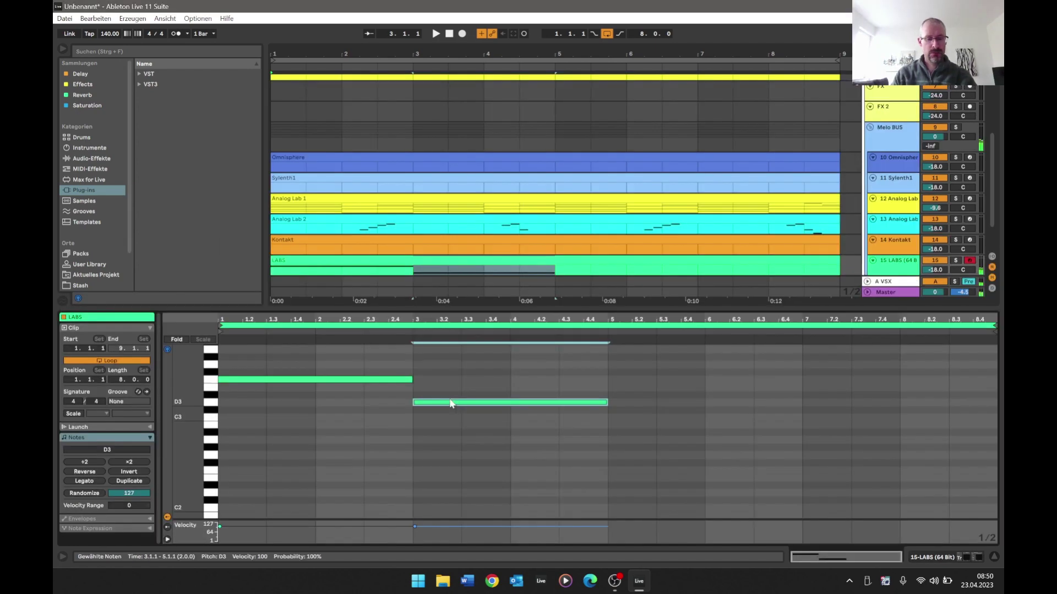
- Duplicate the LABS clip's F3 and D3 notes from bars 1–4 into bars 5–8 and play the result
key(ctrl+d)
key(space)
key(Tab)
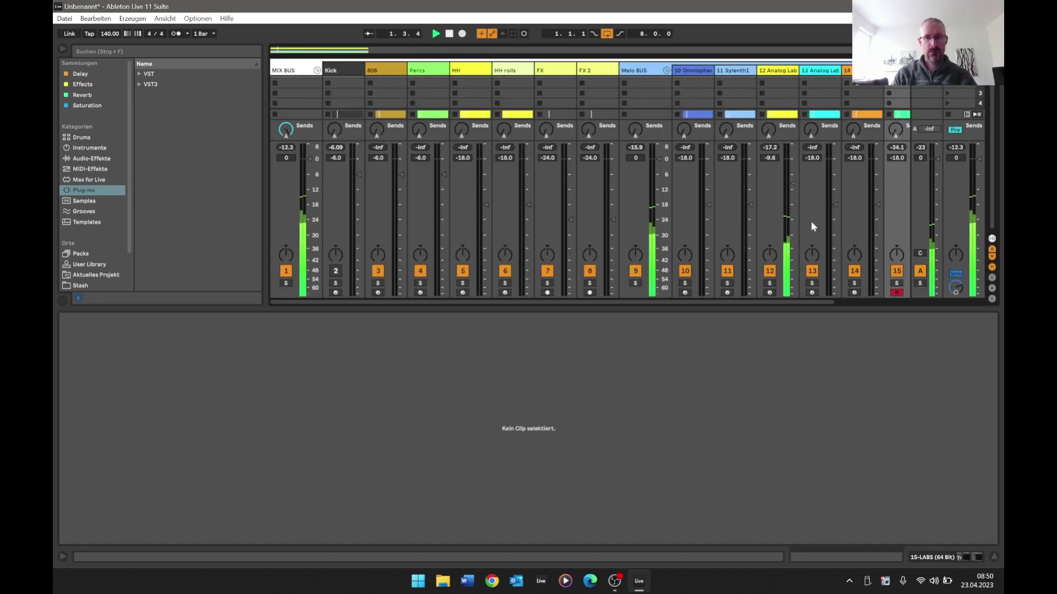
key(Tab)
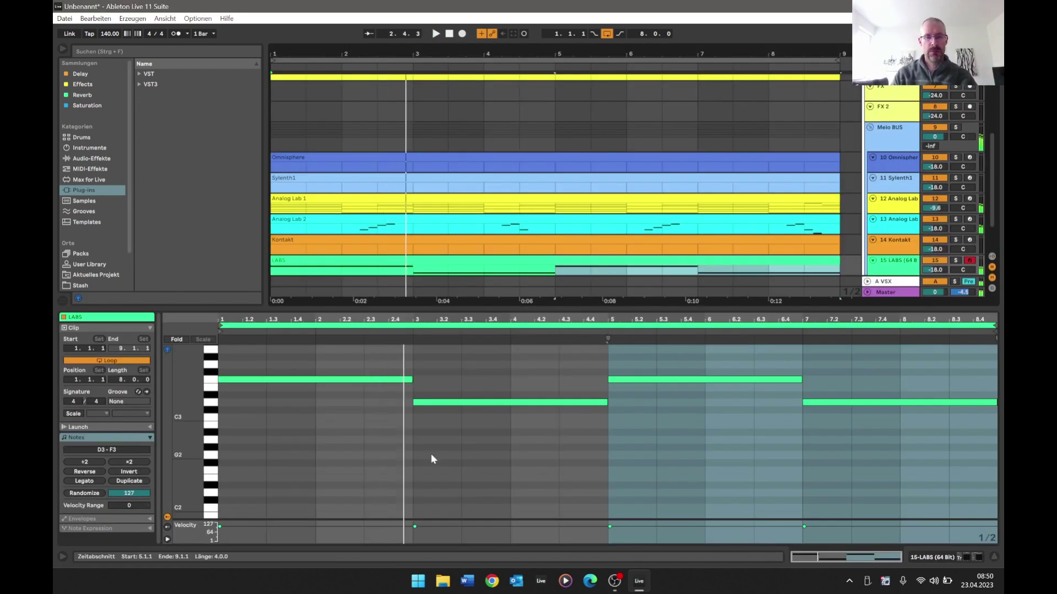
key(space)
- Move the D3 note starting at bar 3 of the LABS clip down to A#2 and start playback
click(439, 407)
click(438, 406)
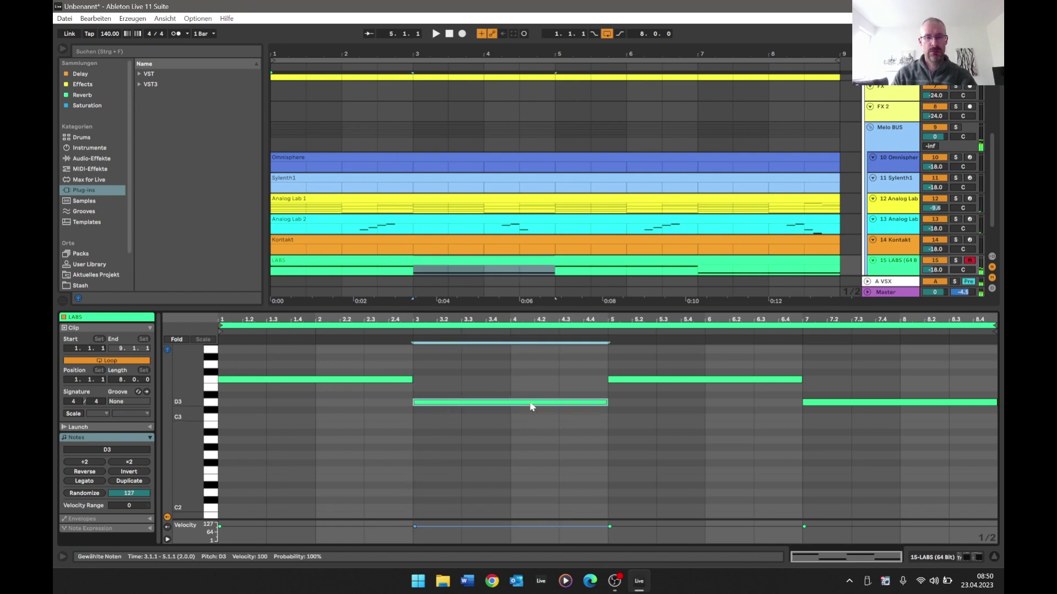
drag(507, 407, 502, 438)
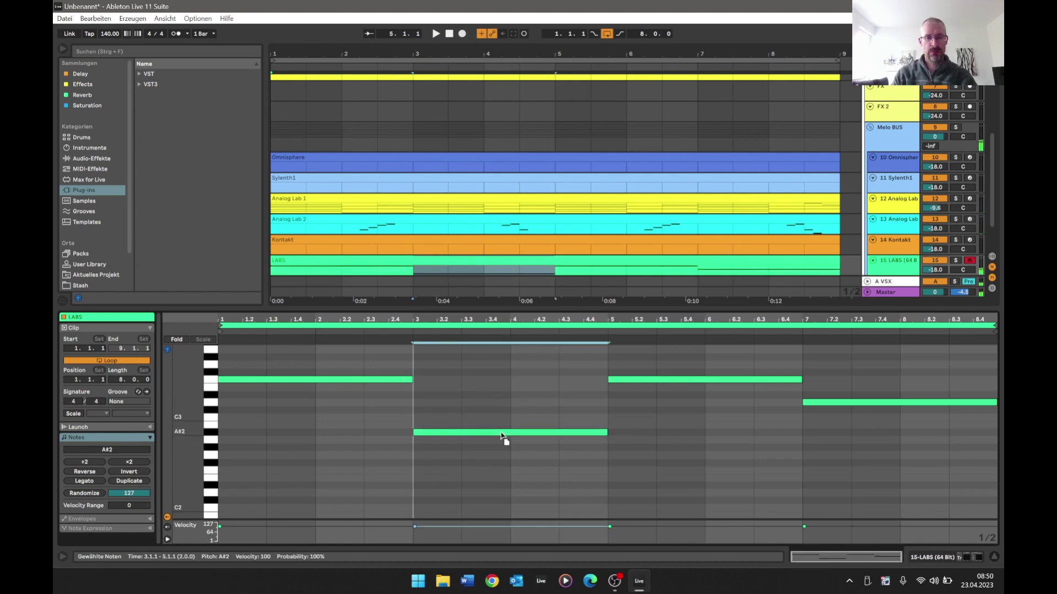
click(603, 388)
key(space)
- Lower the LABS track's volume to -20.1 dB in the Session View mixer, with the browser hidden there
key(Tab)
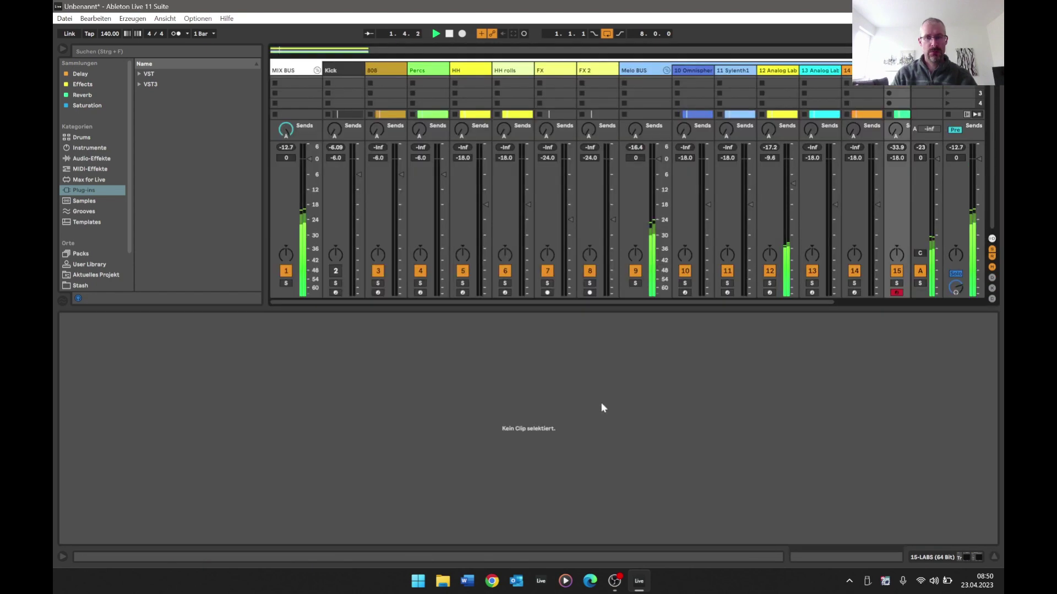
click(63, 48)
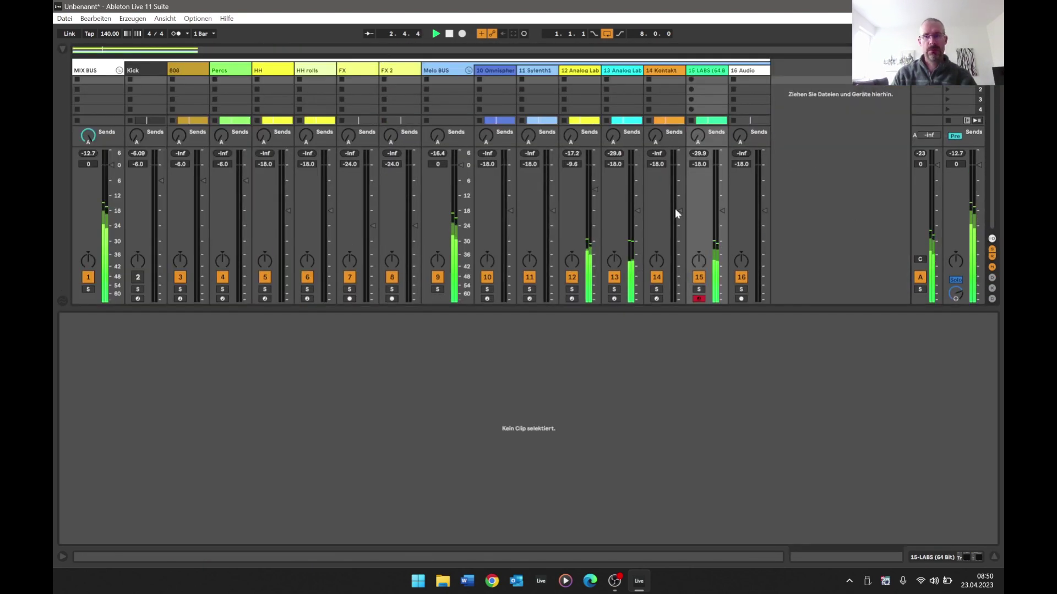
drag(727, 211, 727, 215)
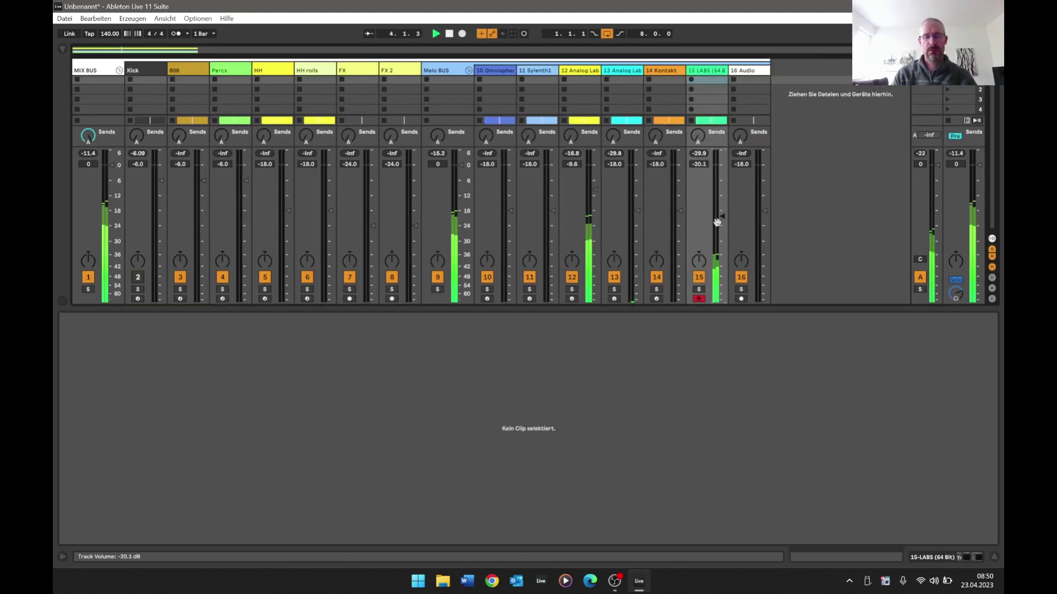
key(Tab)
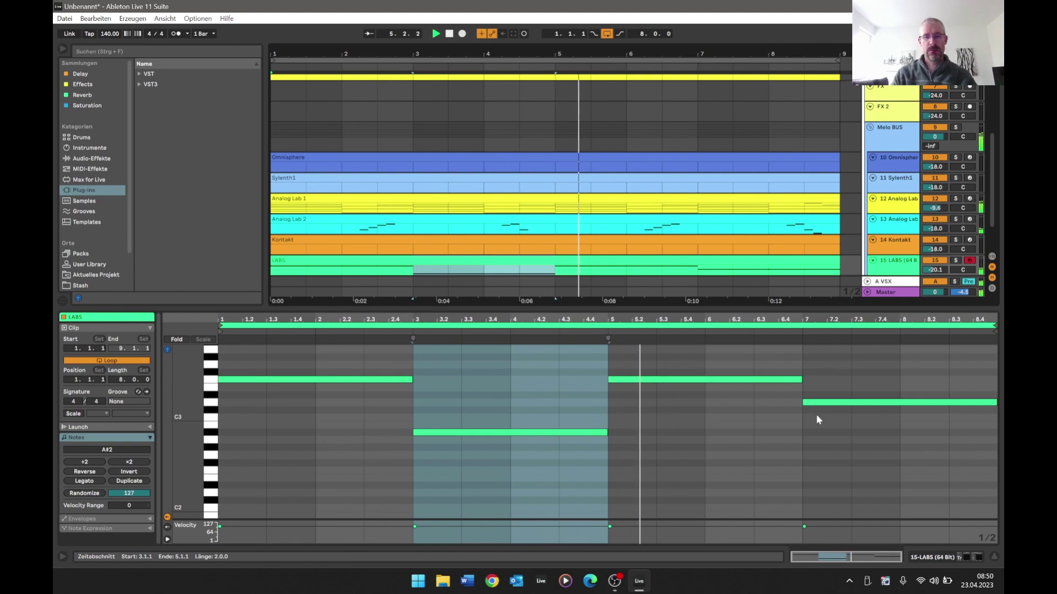
key(Tab)
key(Tab)
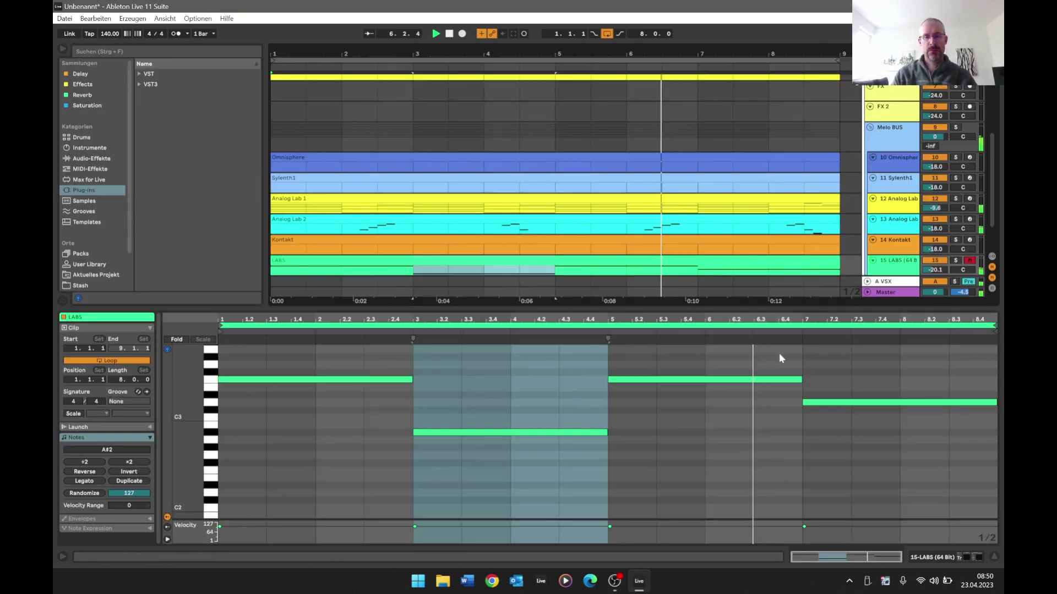
- Raise the last LABS note, in bars 7–8, to A#3 and play the clip from bar 7
scroll(827, 444, up, 4)
drag(829, 472, 824, 415)
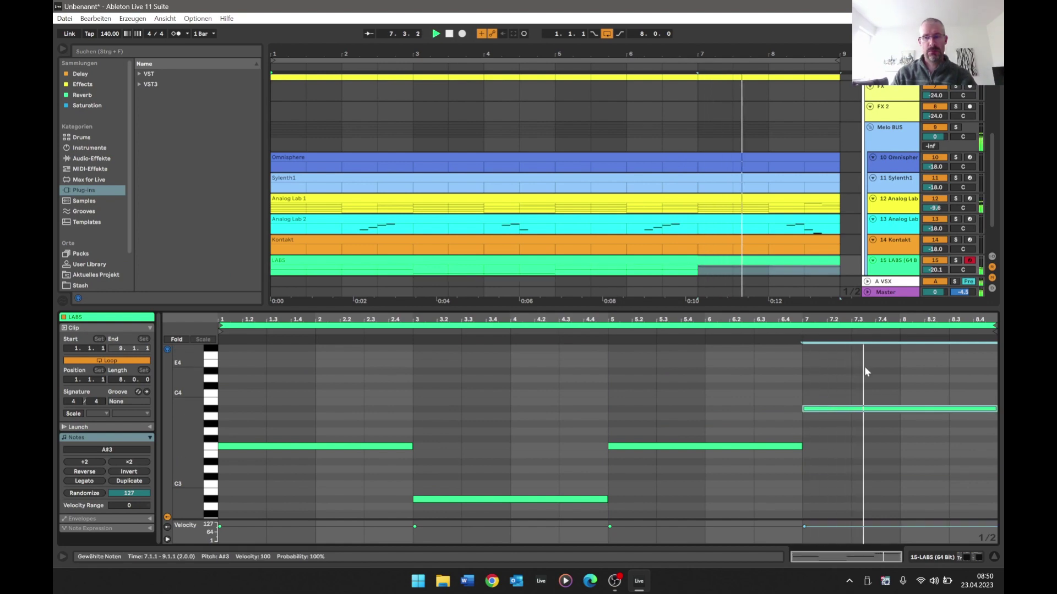
key(Tab)
key(Tab)
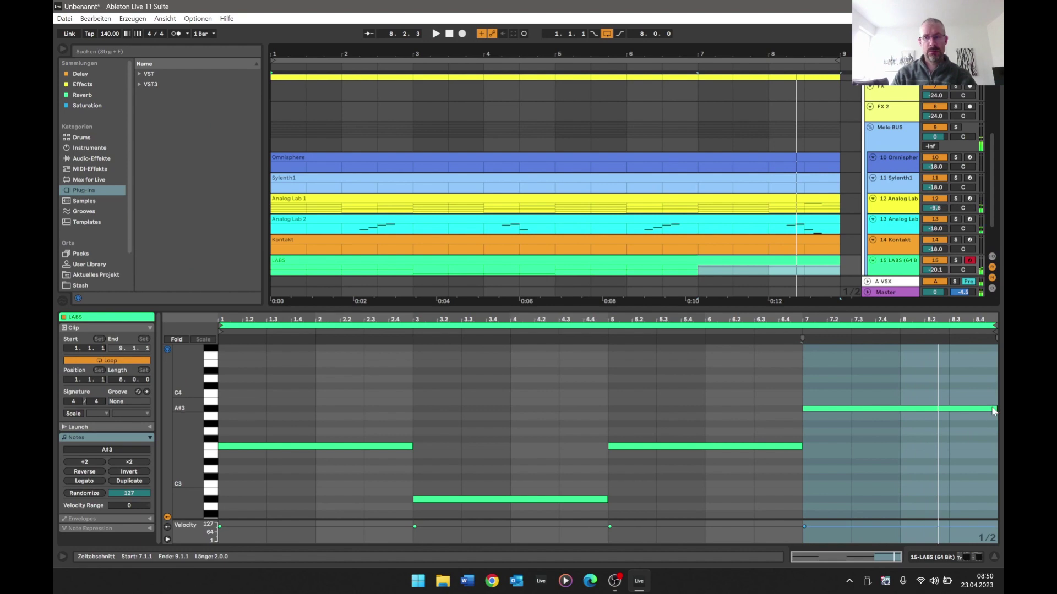
click(807, 330)
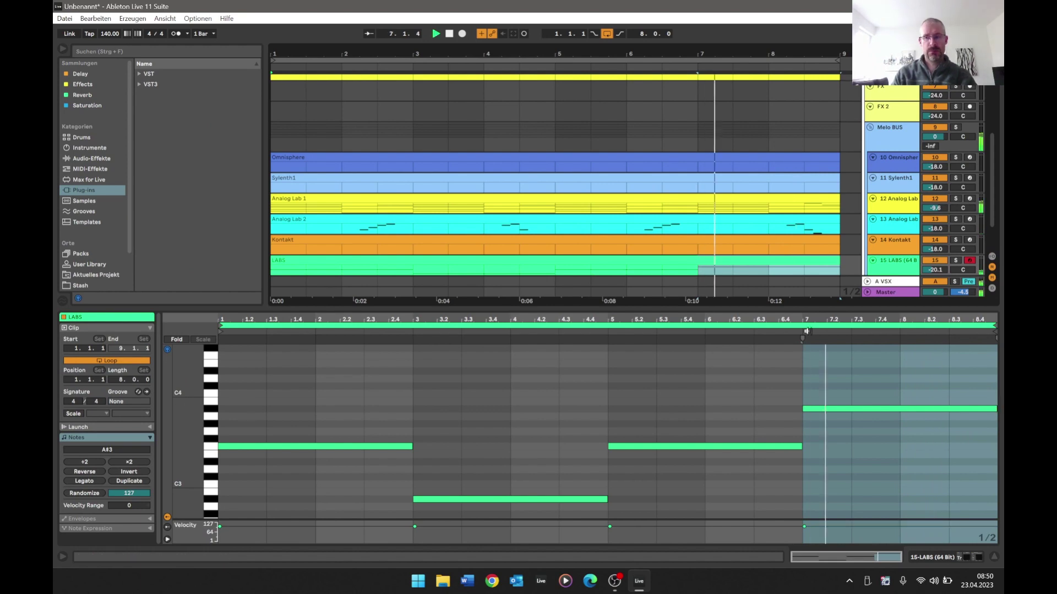
- Lower the LABS track's volume to -21.7 dB and check its level in the mixer during playback
key(Tab)
key(Tab)
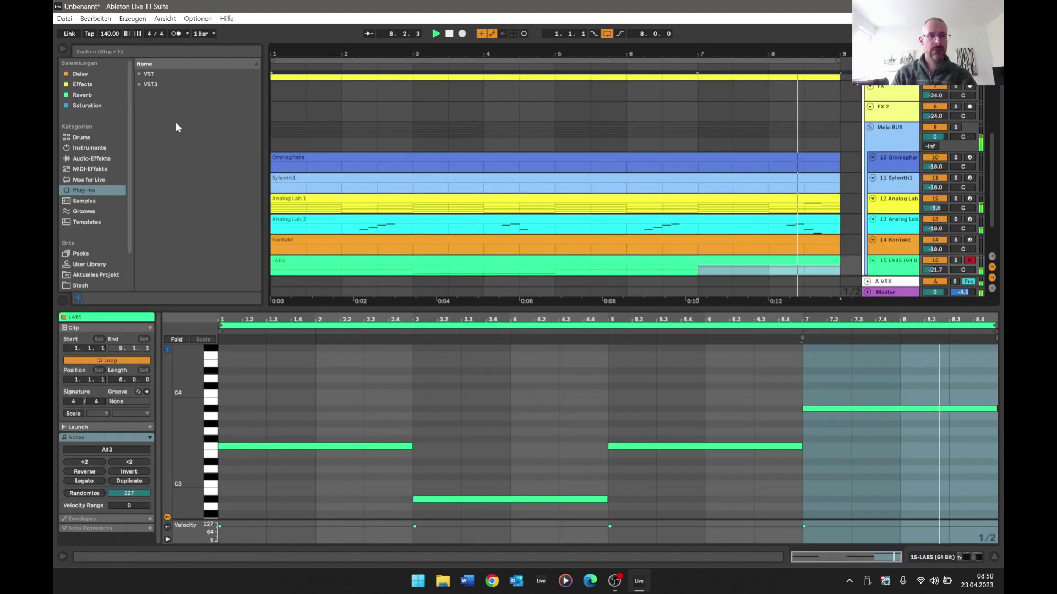
key(Tab)
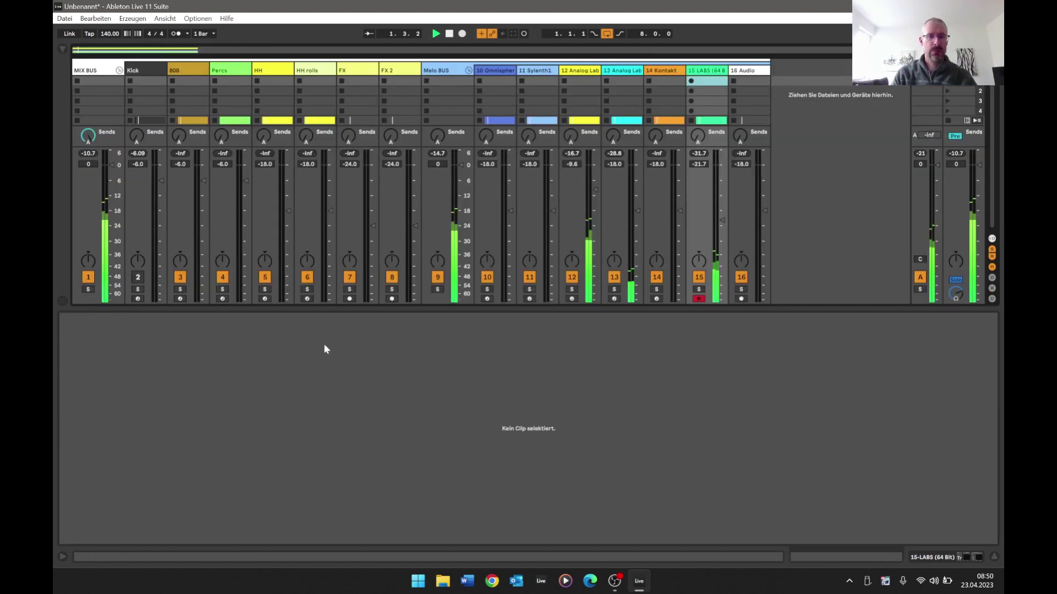
key(Tab)
key(Tab)
key(Tab)
- Insert the ValhallaSupermassive reverb on the LABS track between the LABS instrument and FabFilter Pro-Q 3
click(83, 95)
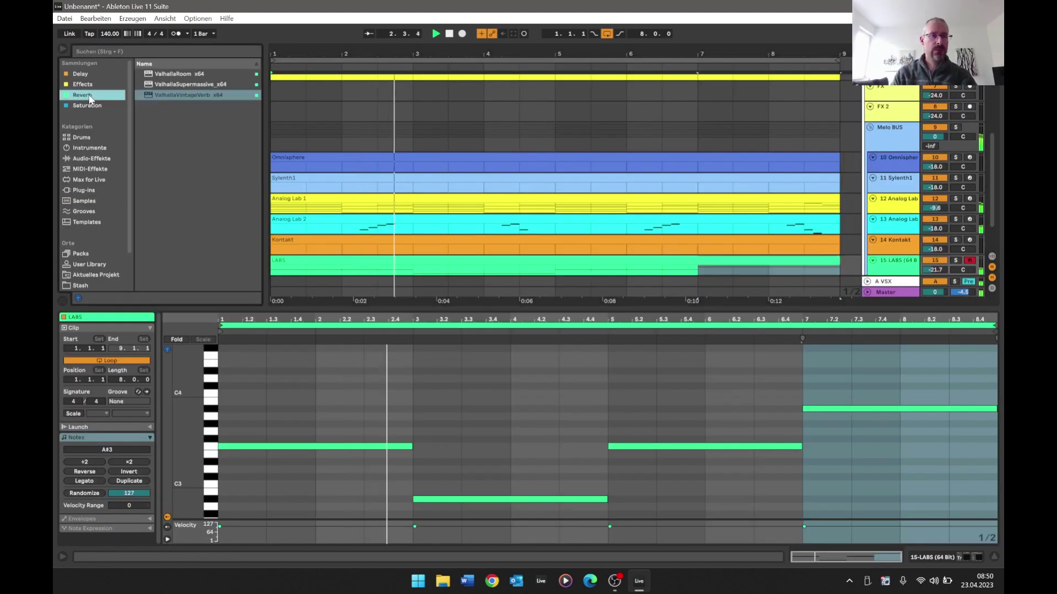
key(shift+Tab)
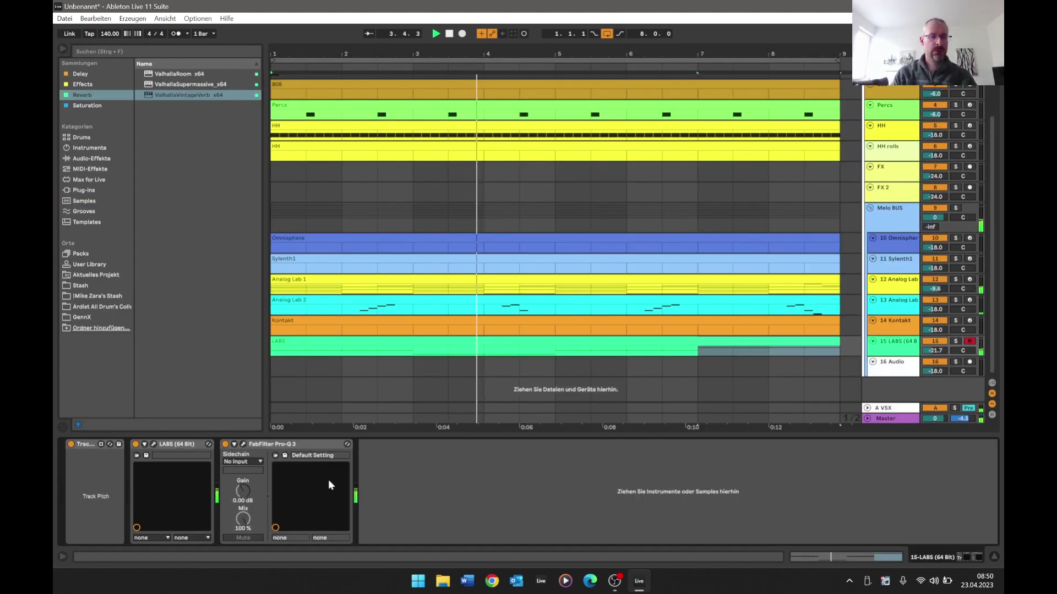
click(171, 85)
drag(170, 88, 227, 464)
- Load the small reverb preset TriangulumChamber in ValhallaSupermassive, raise its low cut frequency, and close the plug-in window
click(633, 315)
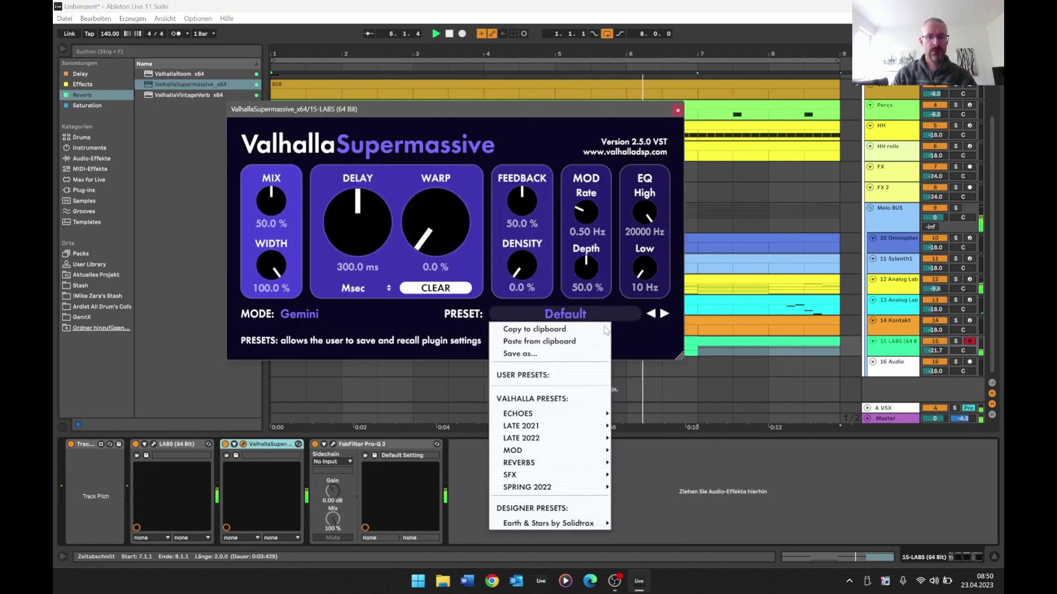
mouse_move(594, 463)
mouse_move(639, 438)
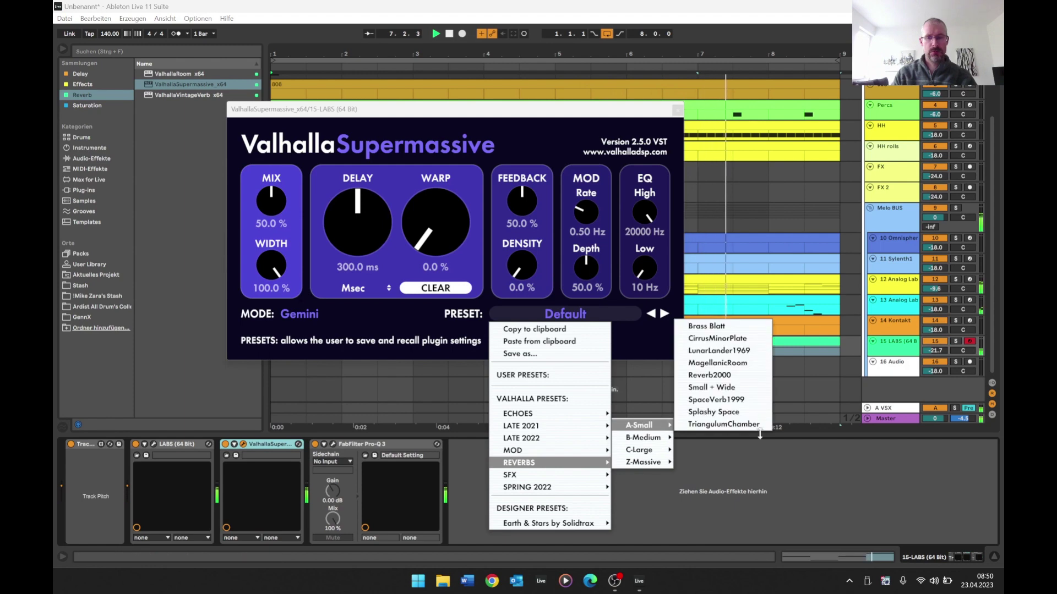
click(716, 427)
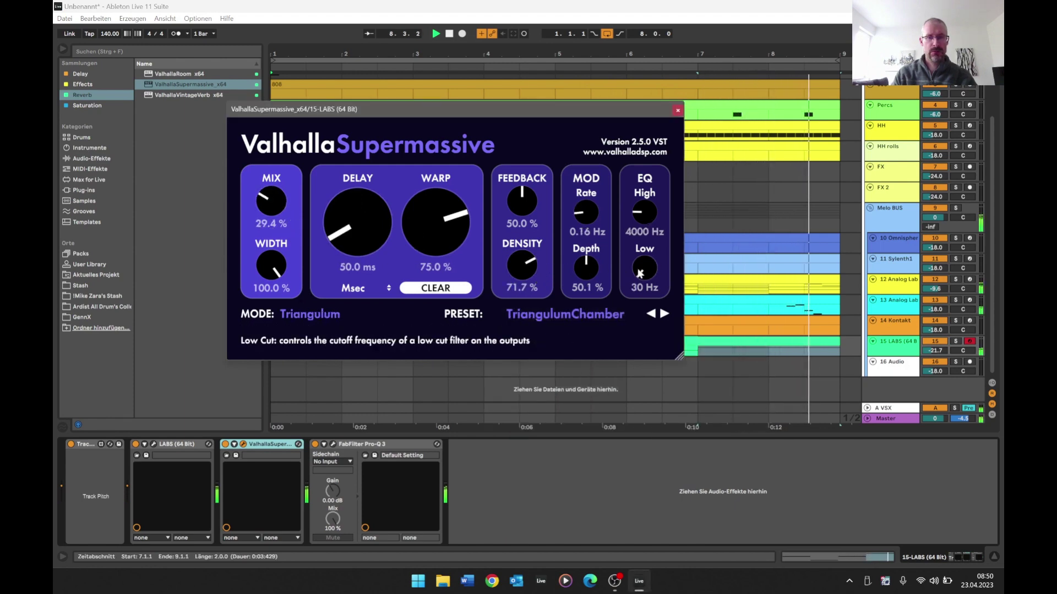
drag(644, 268, 646, 248)
click(677, 110)
- Review the LABS instrument window, close it, and set the LABS track's volume to -17.0 dB in the mixer
key(Tab)
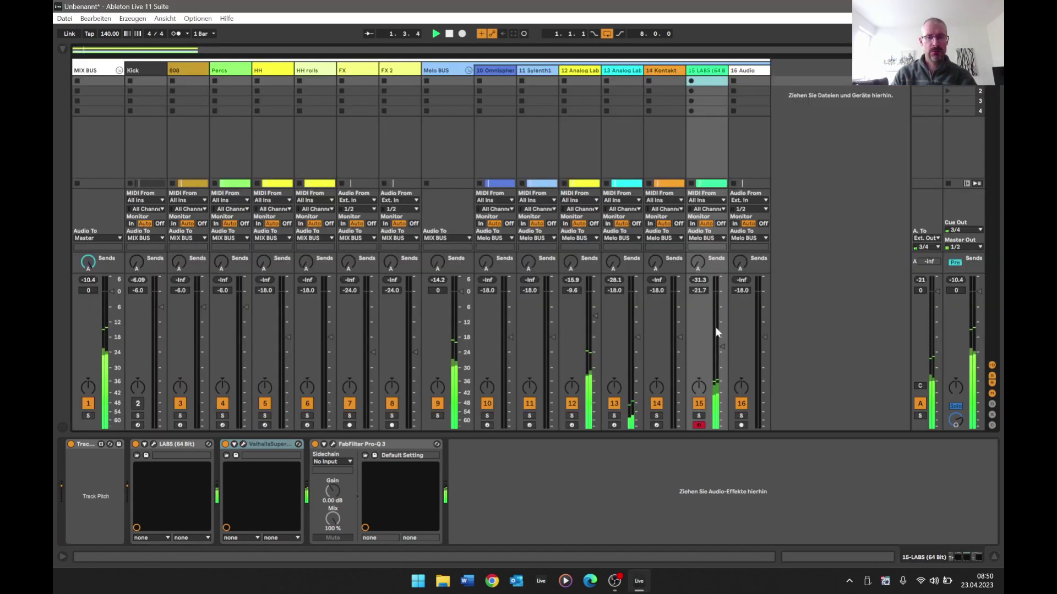
click(153, 445)
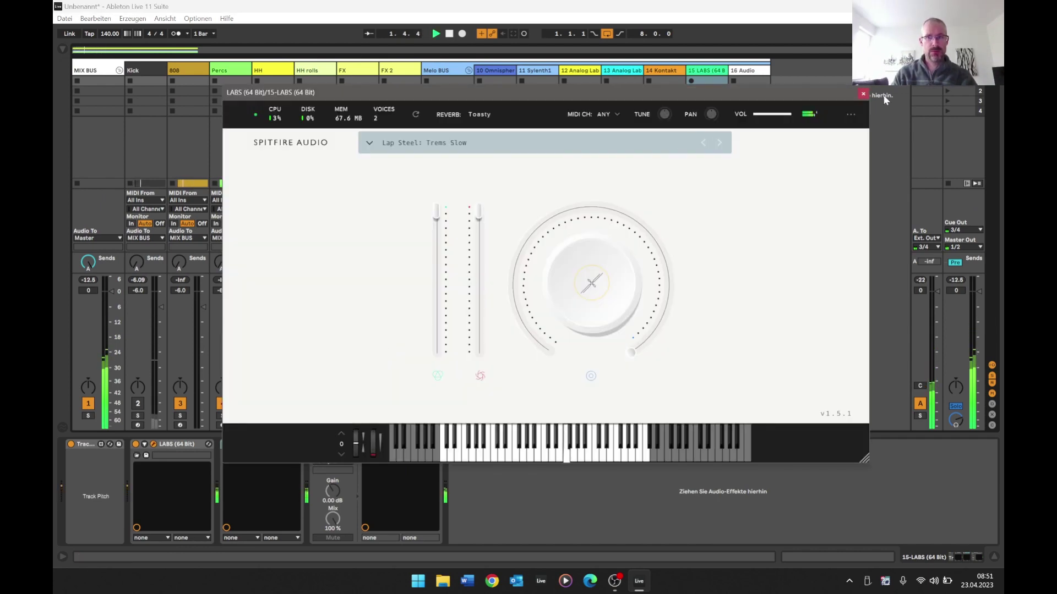
click(863, 95)
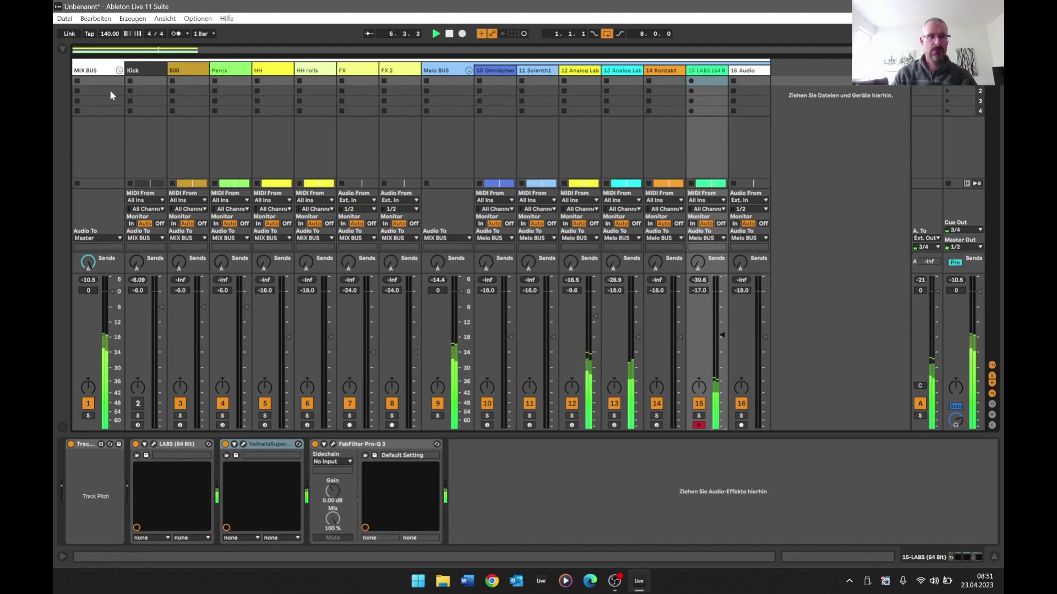
click(62, 48)
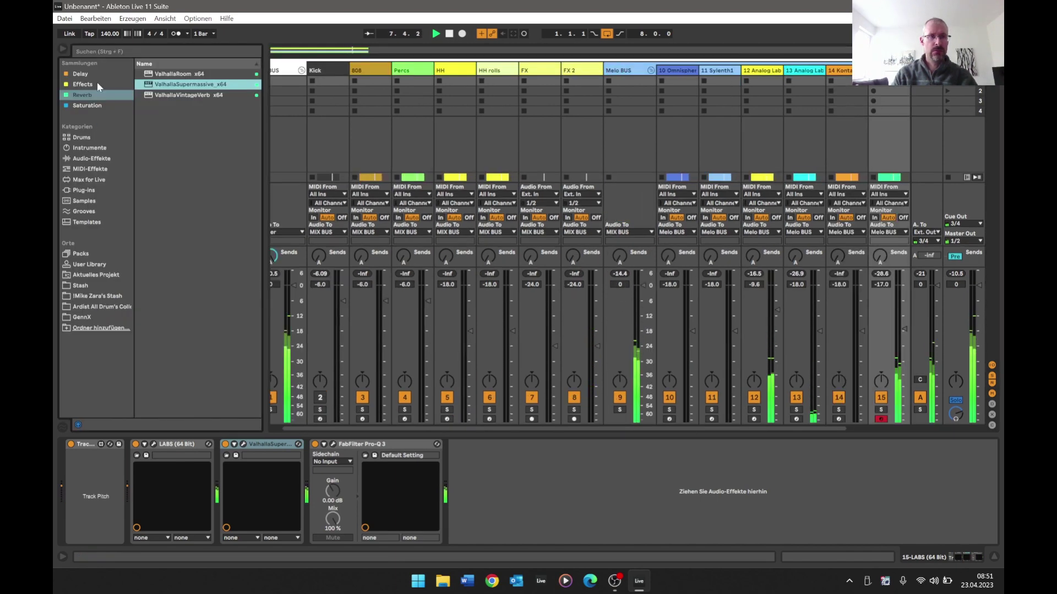
key(Tab)
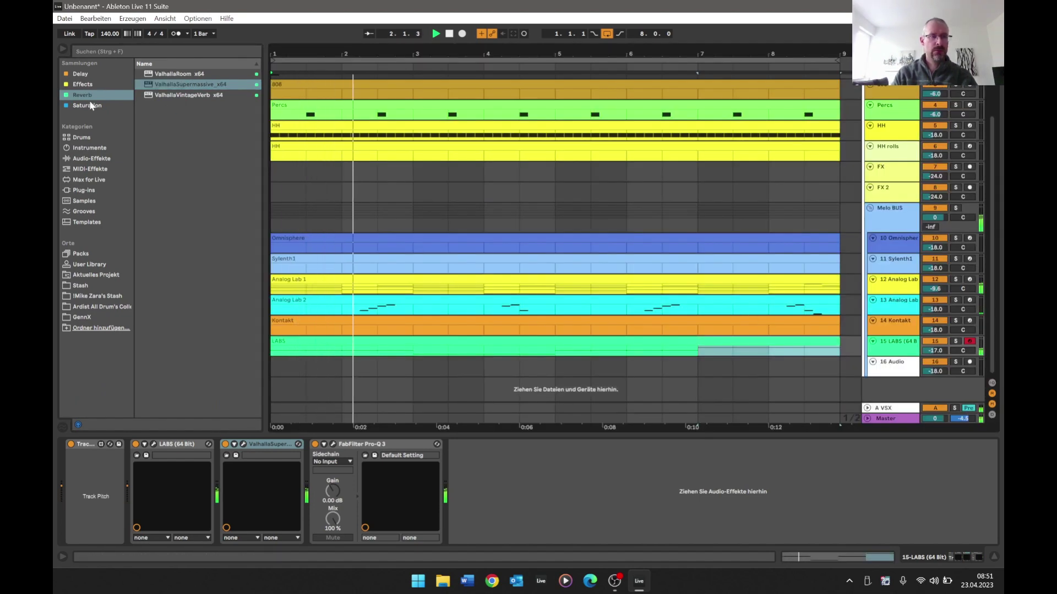
- Insert Auto Pan directly after the LABS instrument, with 29.4 % amount and a tempo-synced rate of 3/8
click(97, 86)
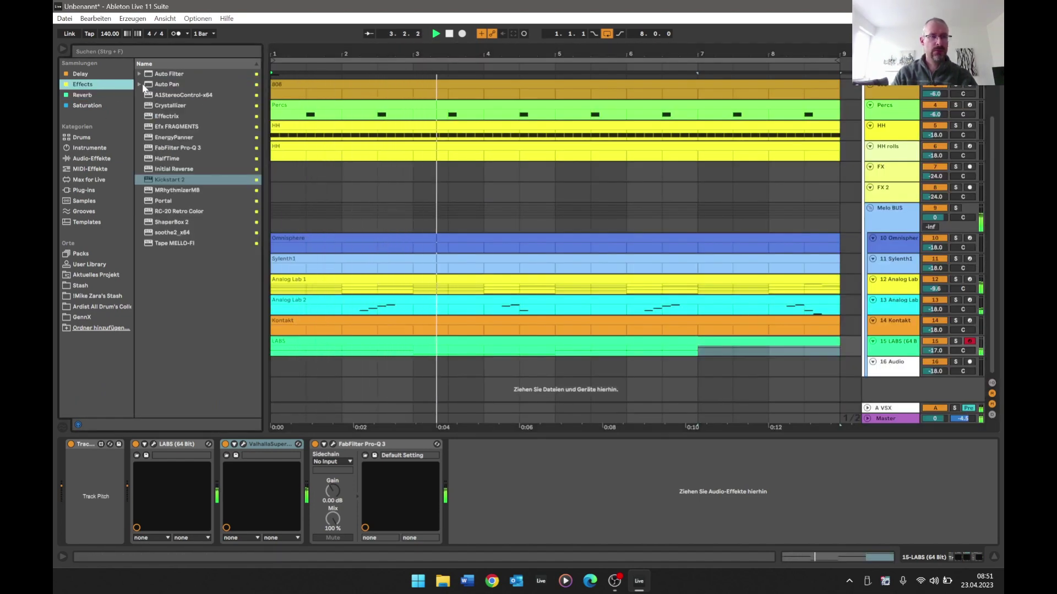
drag(142, 84, 257, 460)
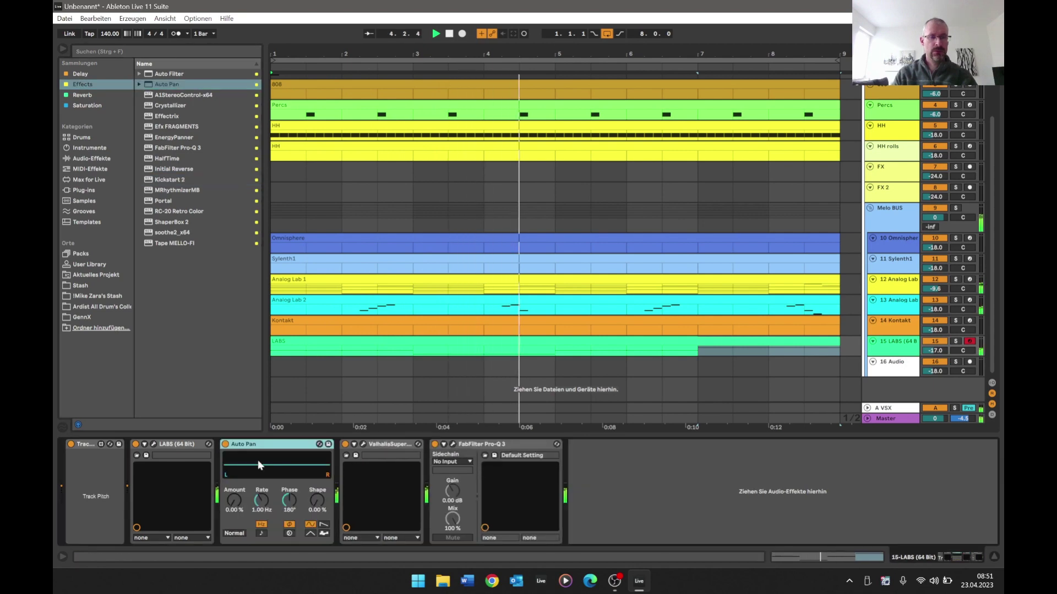
drag(242, 494, 242, 470)
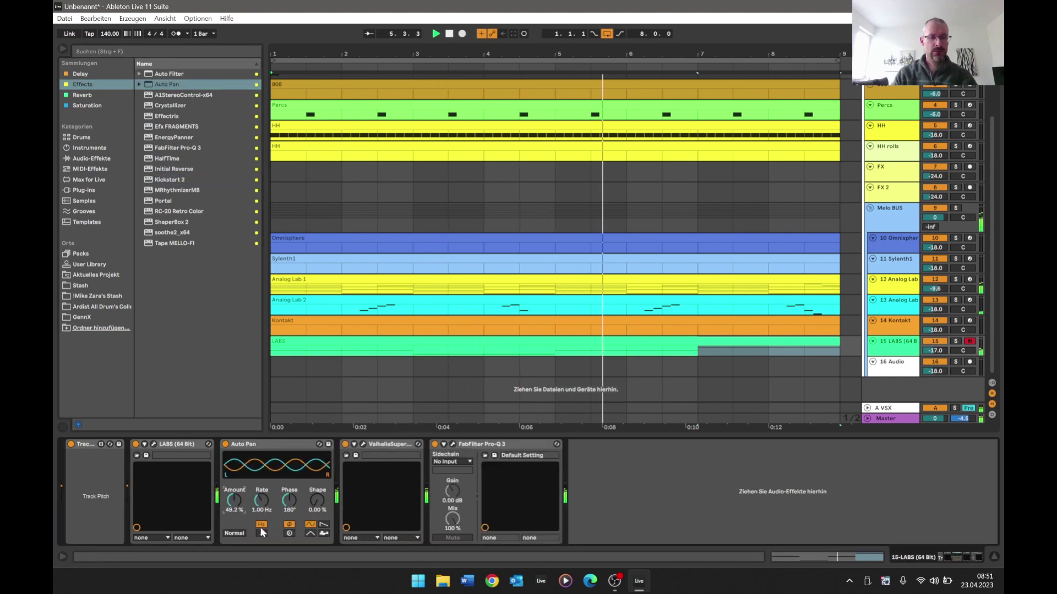
click(262, 522)
drag(262, 500, 234, 515)
click(264, 502)
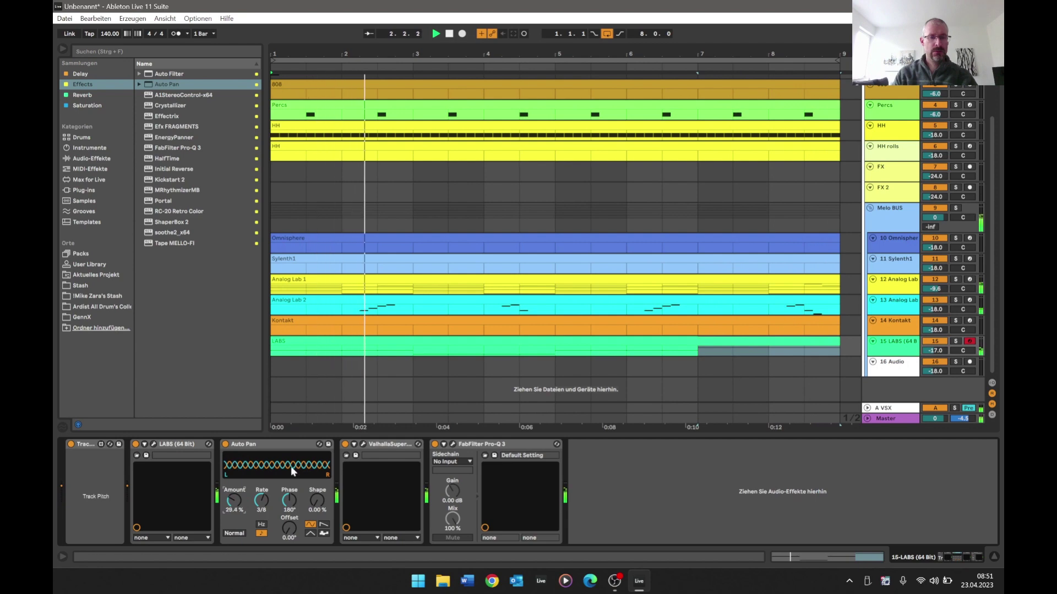
- Check the track levels in the mixer, open the empty Omnisphere clip in Draw Mode, and stop playback
drag(548, 54, 547, 32)
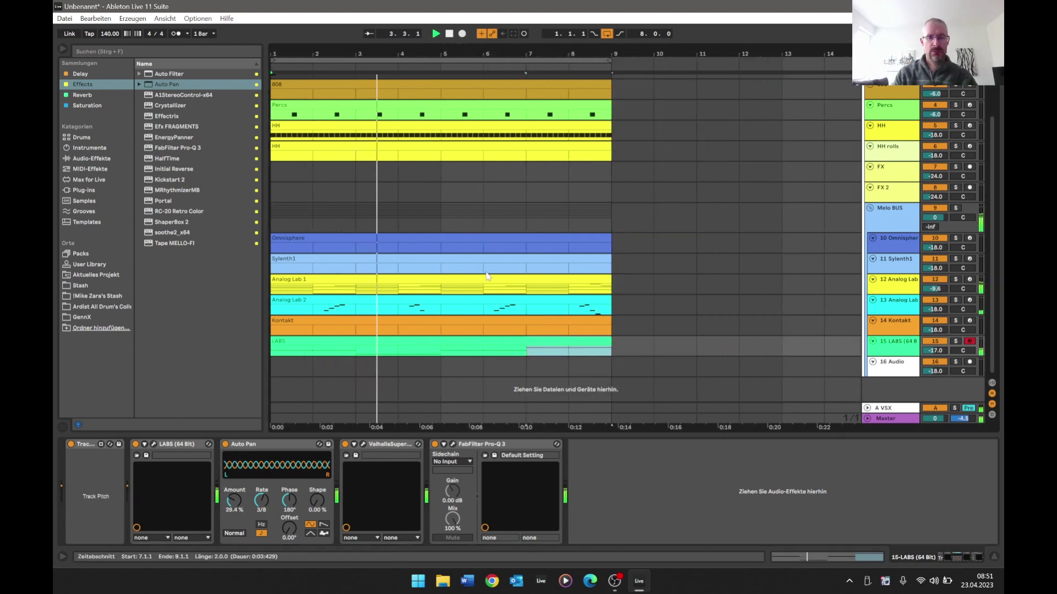
key(Tab)
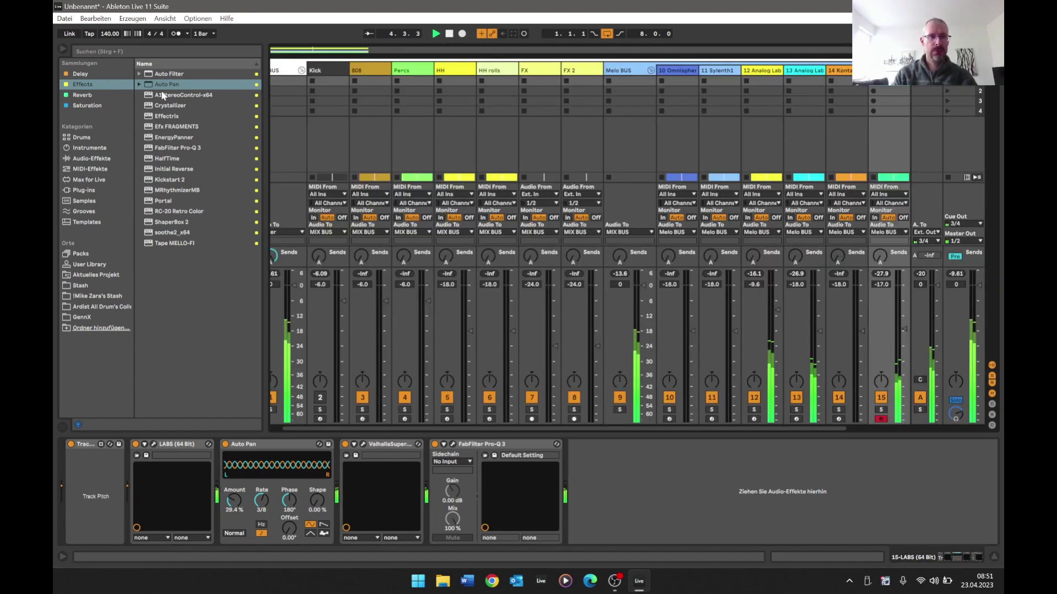
key(Tab)
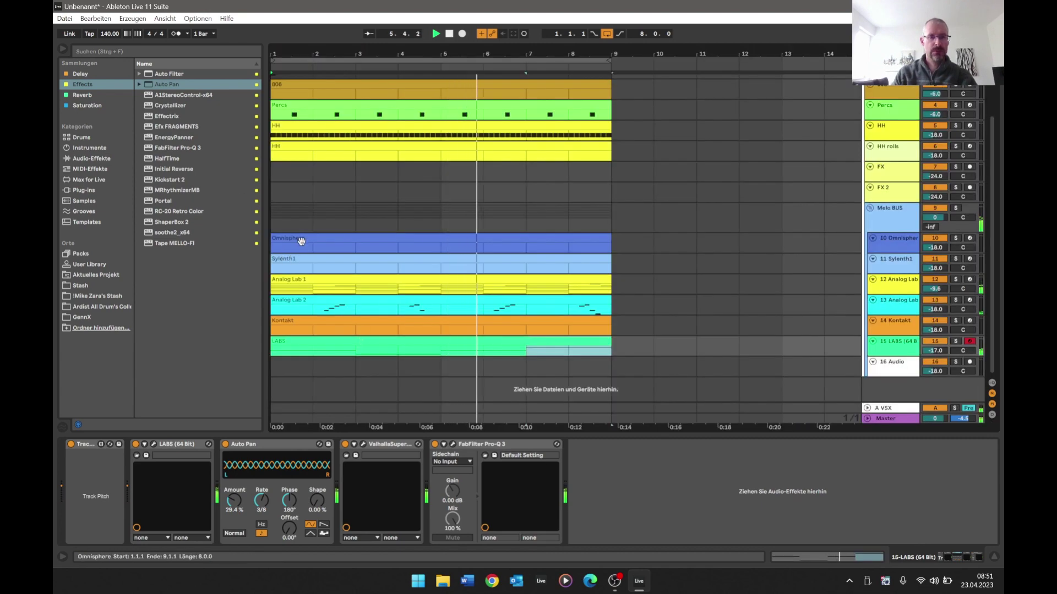
click(280, 238)
key(b)
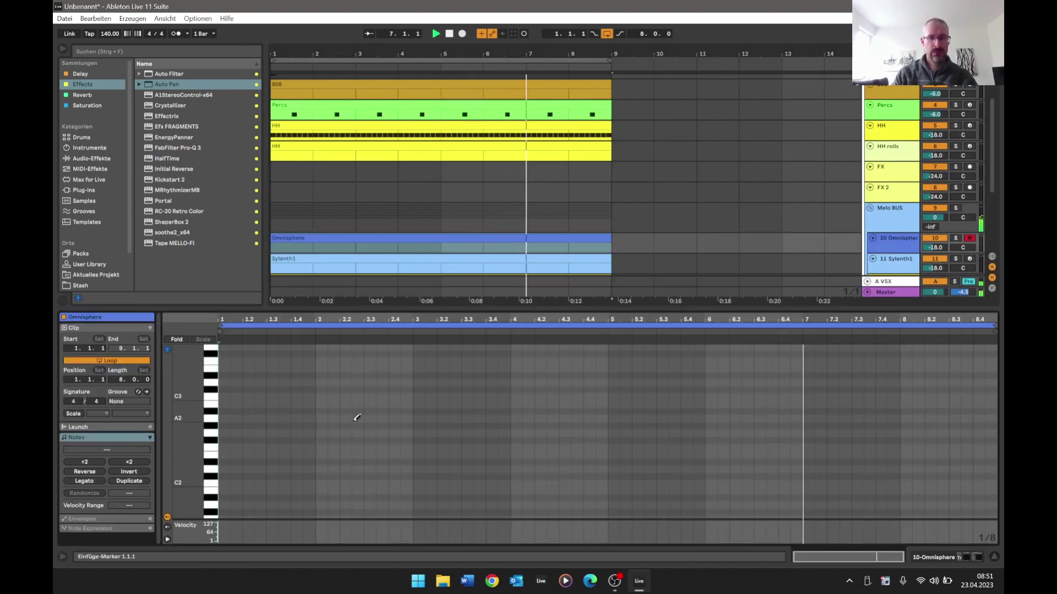
key(space)
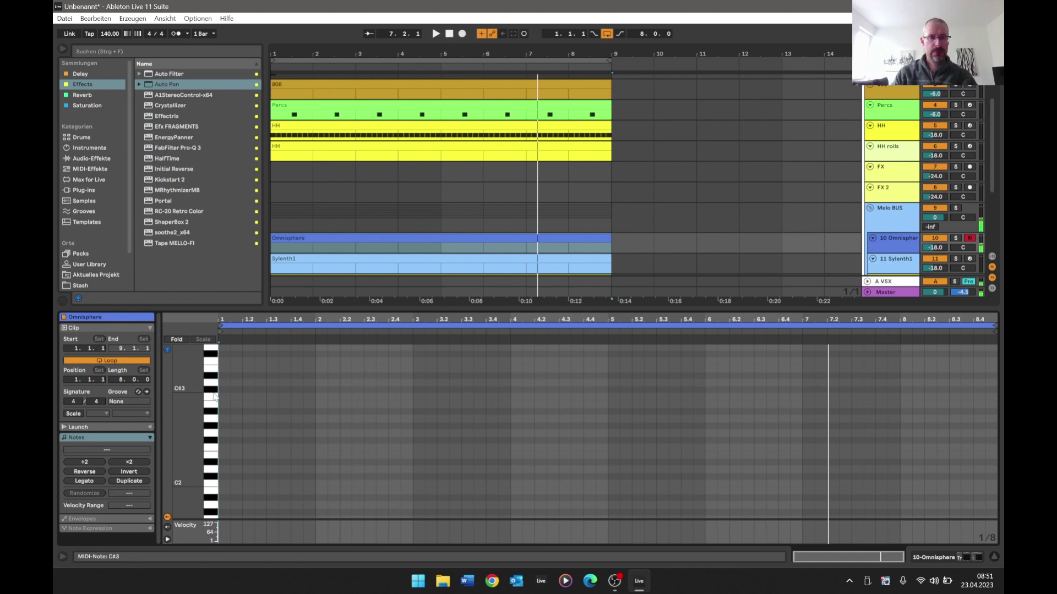
- Draw a nine-note eighth-note-grid melody between A#2 and A#3 from 1.2.1 to 2.4.3 in the Omnisphere clip, and select all notes
key(space)
key(space)
click(251, 381)
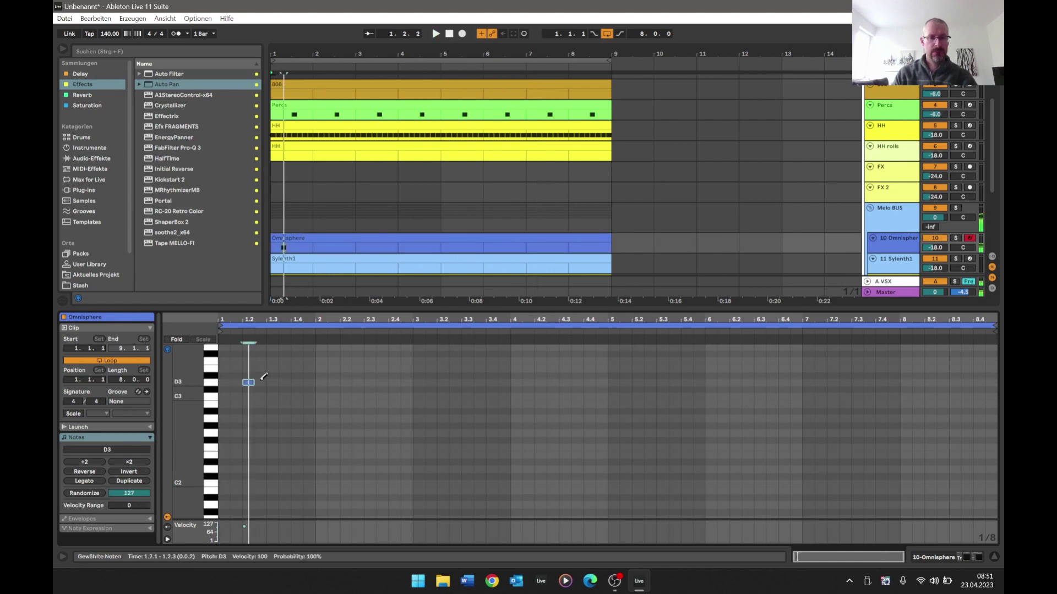
key(ctrl+a)
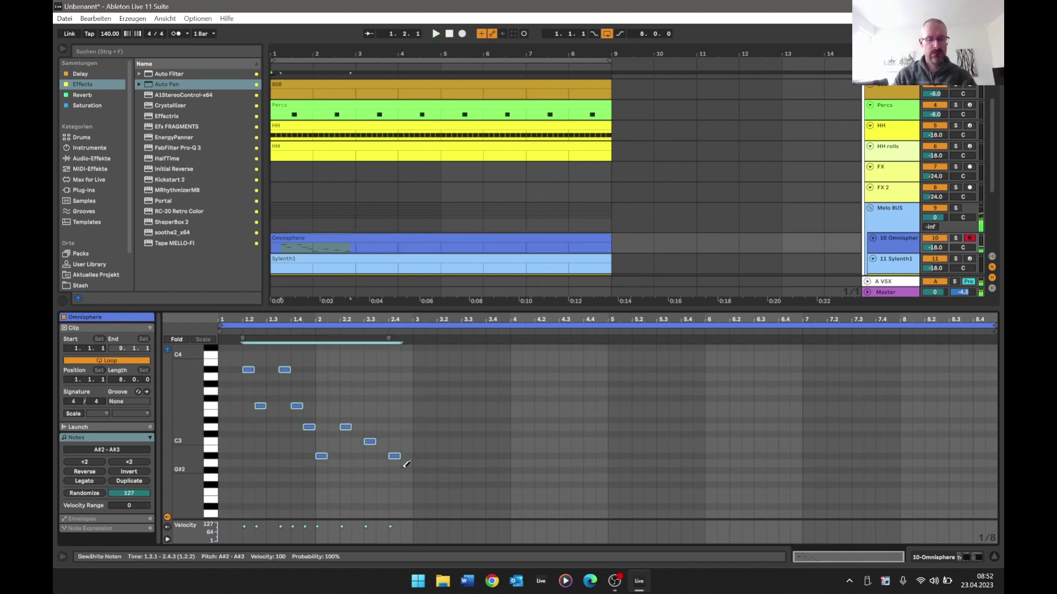
- Duplicate the nine-note Omnisphere melody, shift the copy to start at 3.1.3, and play it back
key(ctrl+d)
key(space)
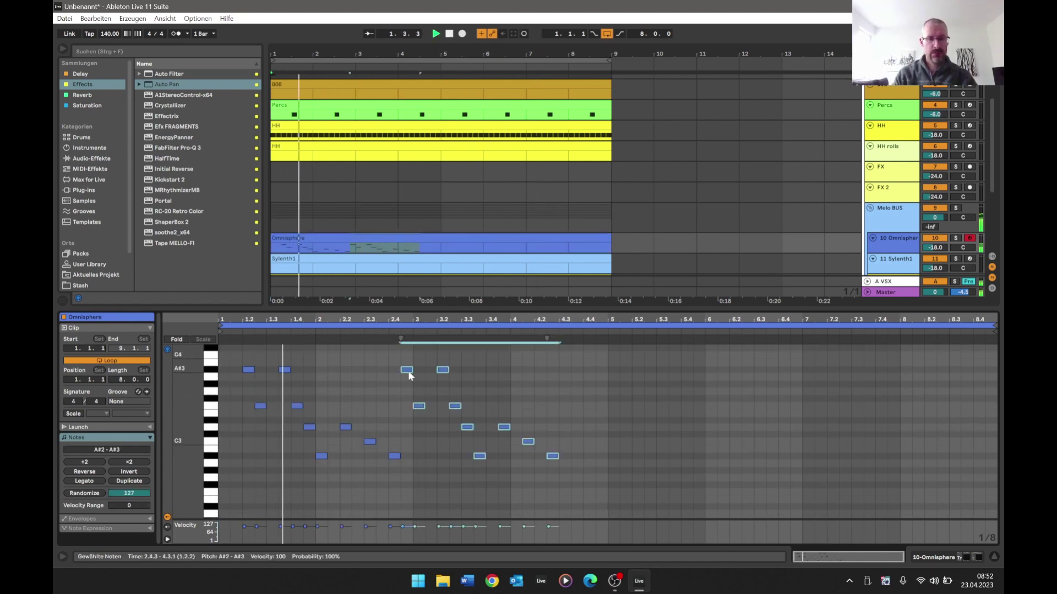
key(Right)
key(Right)
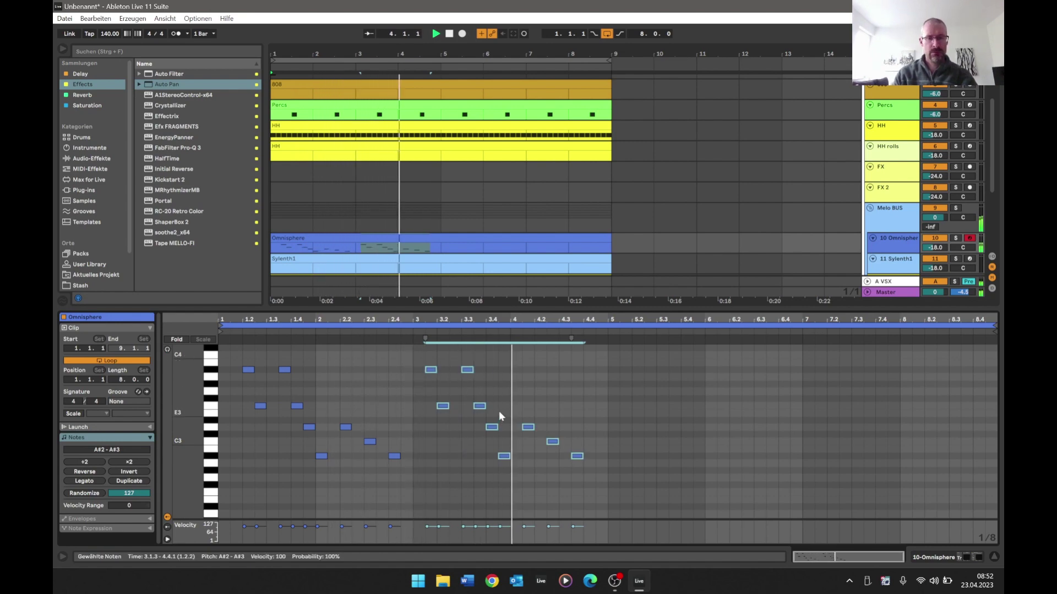
key(space)
- Rewrite the copied phrase's ending with F3 at 4.3.3, D3 at 4.4.1, C3 at 4.4.3 and A#2 at 5.1.1, and audition it
click(576, 474)
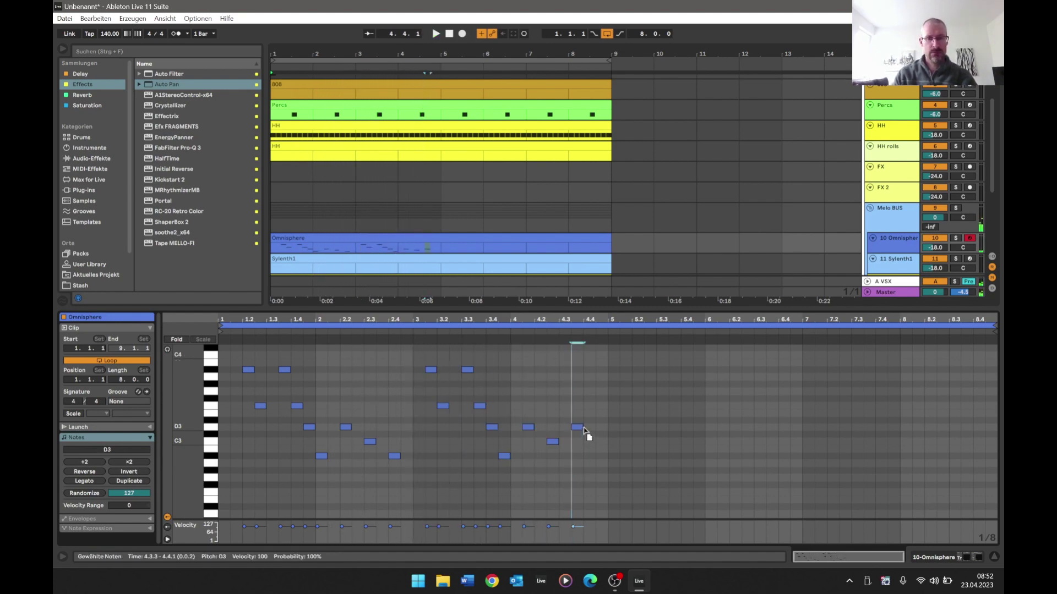
click(577, 414)
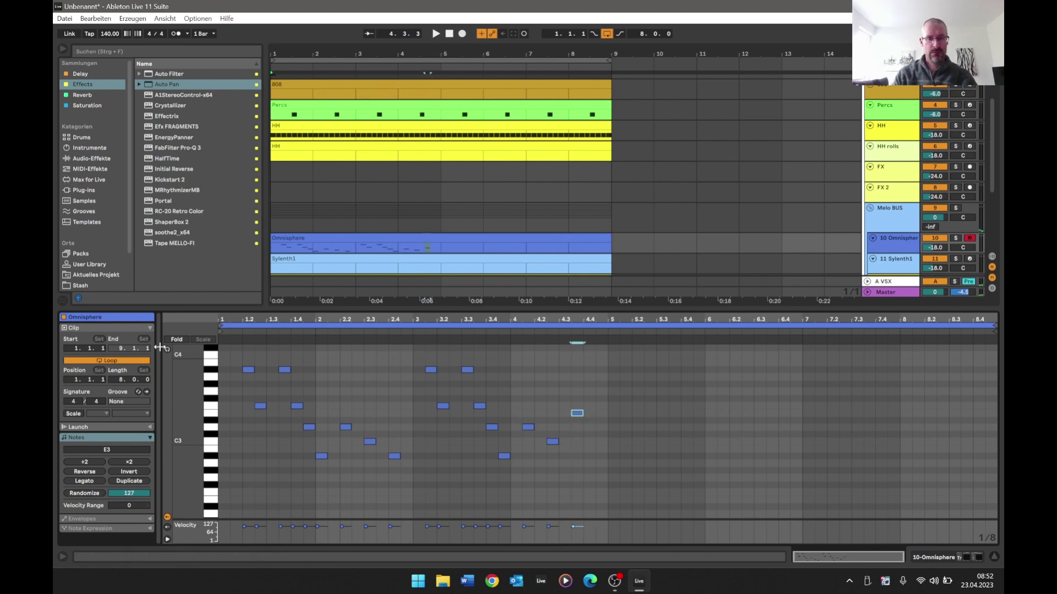
drag(576, 414, 595, 430)
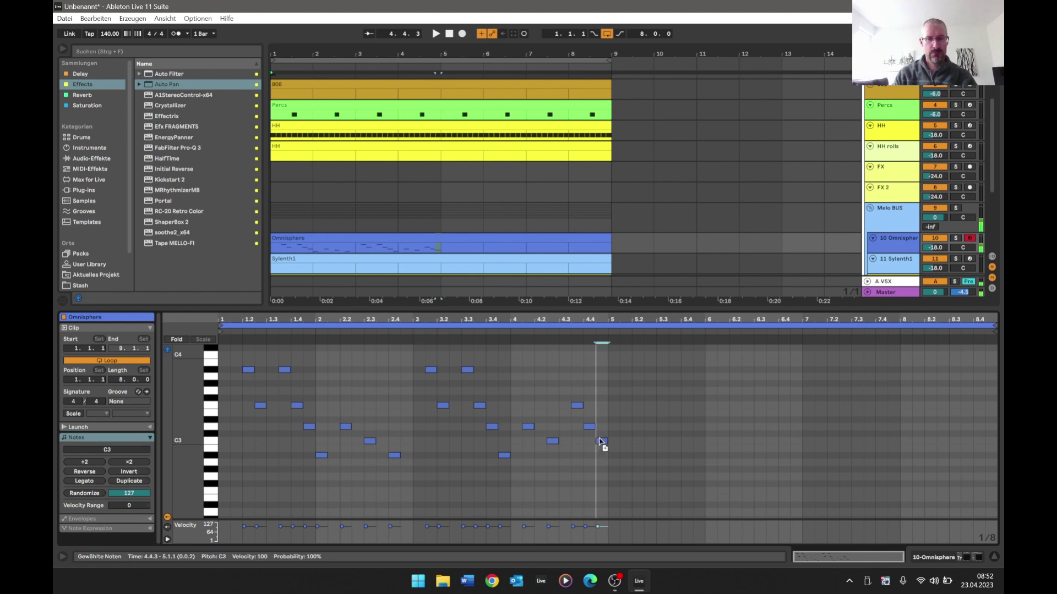
key(space)
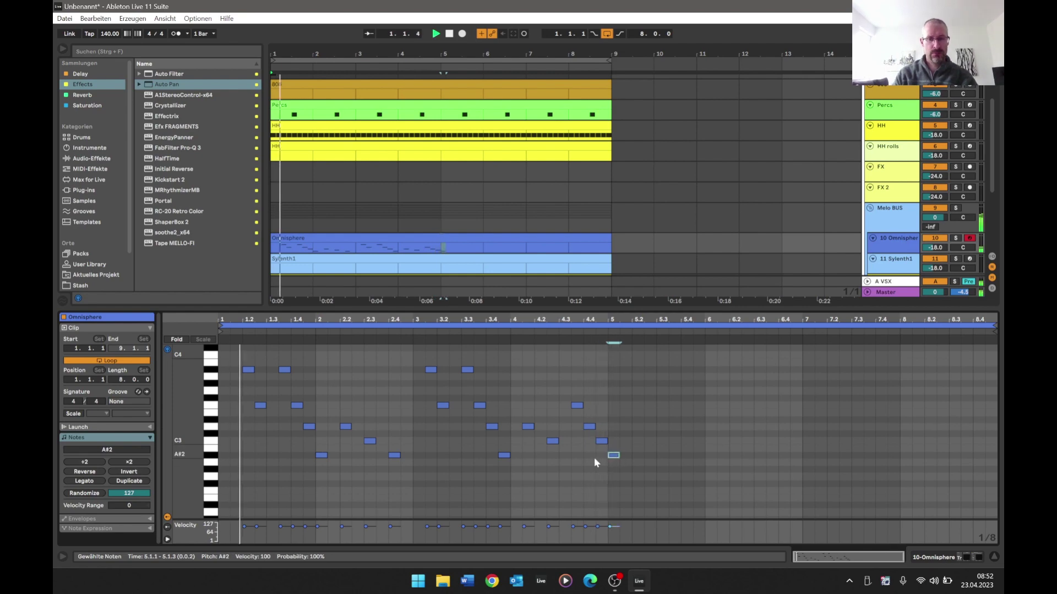
key(Tab)
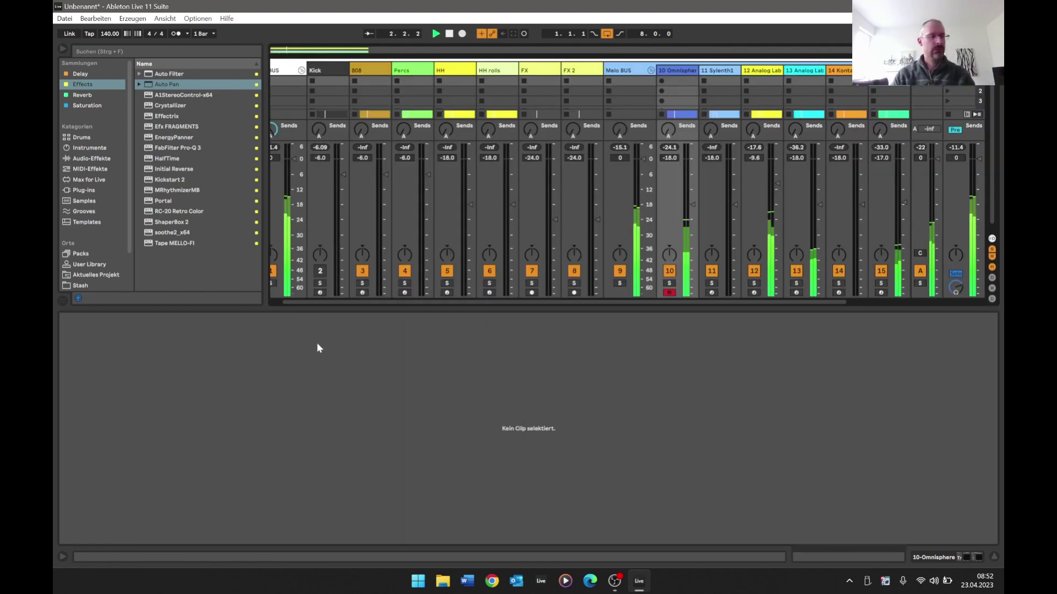
key(Tab)
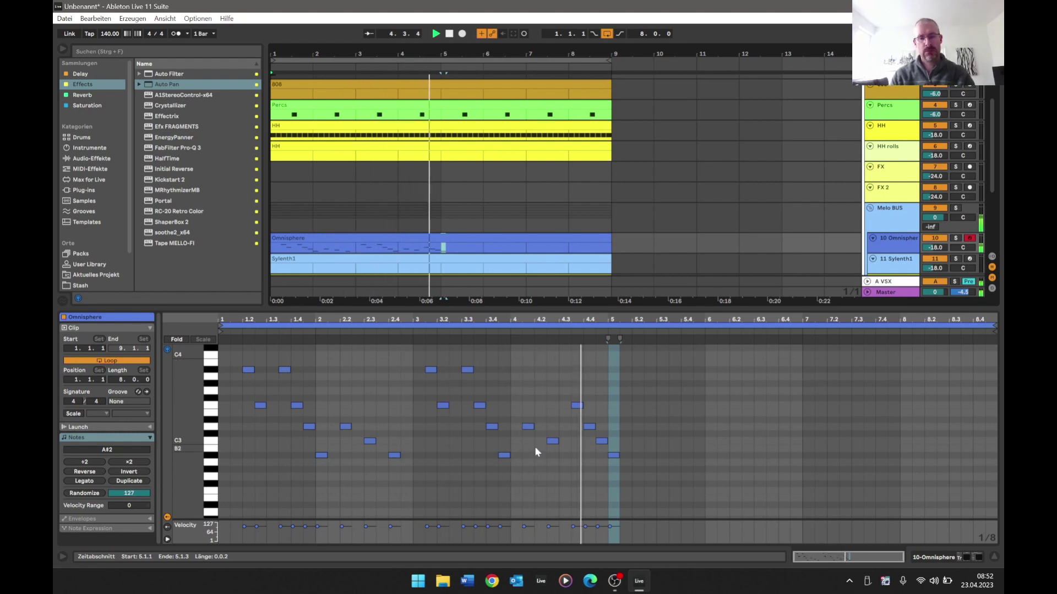
- Restart playback, shorten the Omnisphere clip's loop to end at 5.1.1, and duplicate the loop with its notes to eight bars
key(space)
key(space)
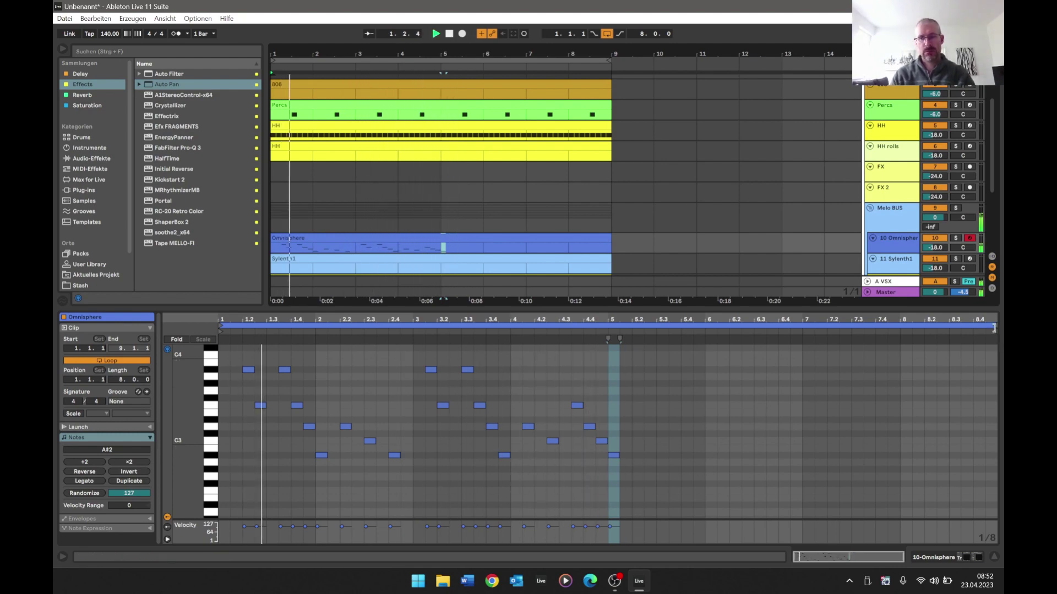
drag(994, 326, 608, 339)
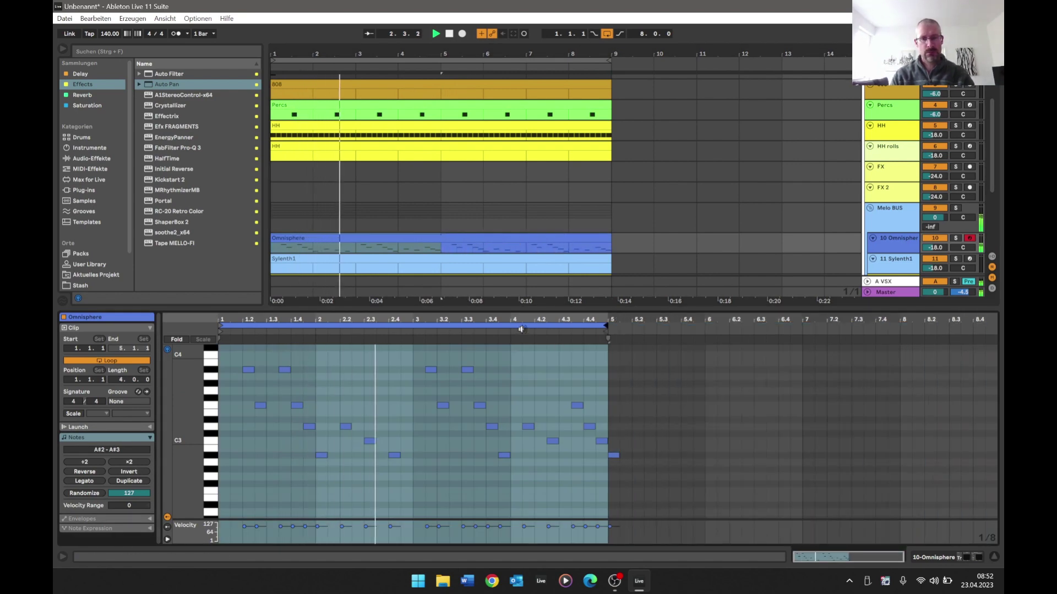
key(ctrl+d)
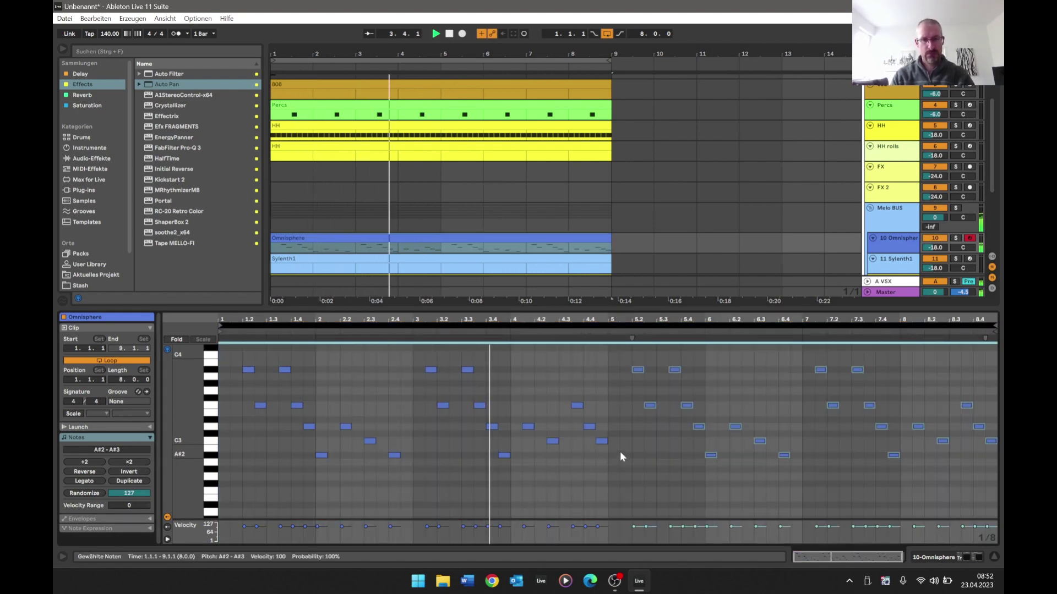
click(644, 474)
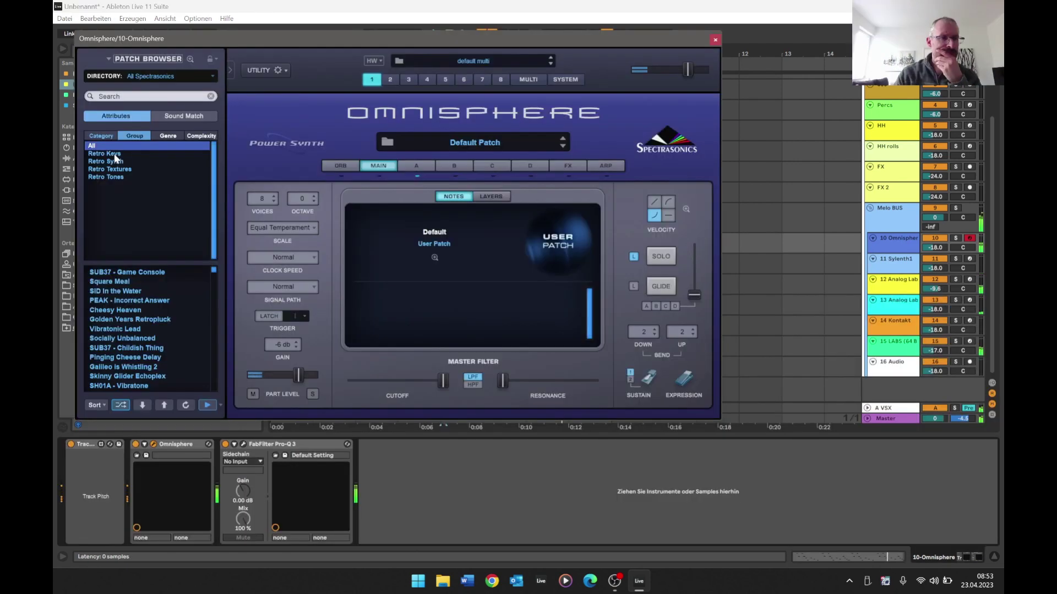
- Load the VL-Tone Popcorn patch from the Retro Keys group in Omnisphere and close the instrument window
click(115, 156)
click(165, 357)
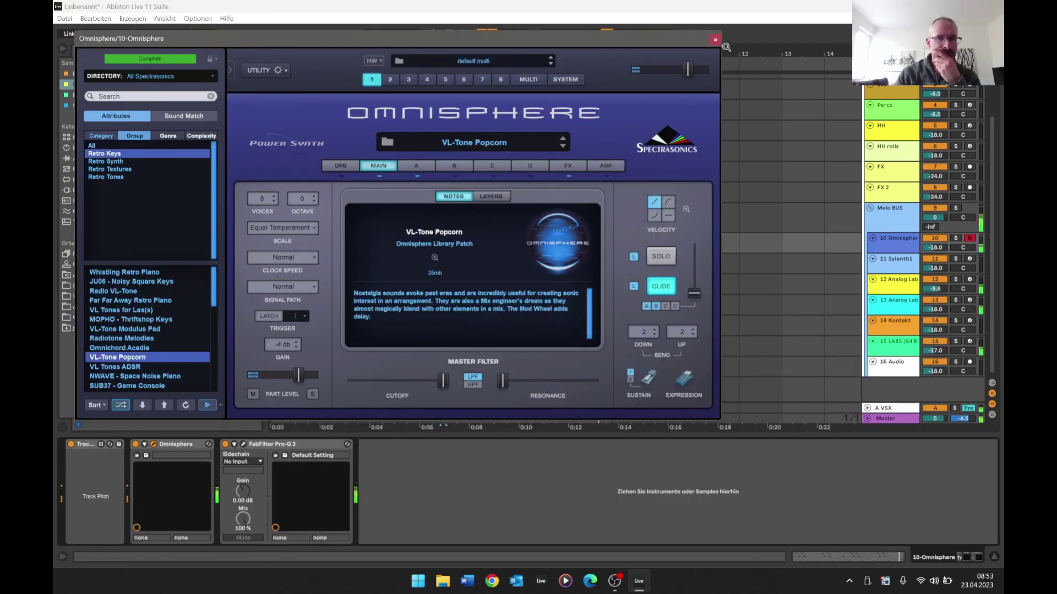
click(715, 39)
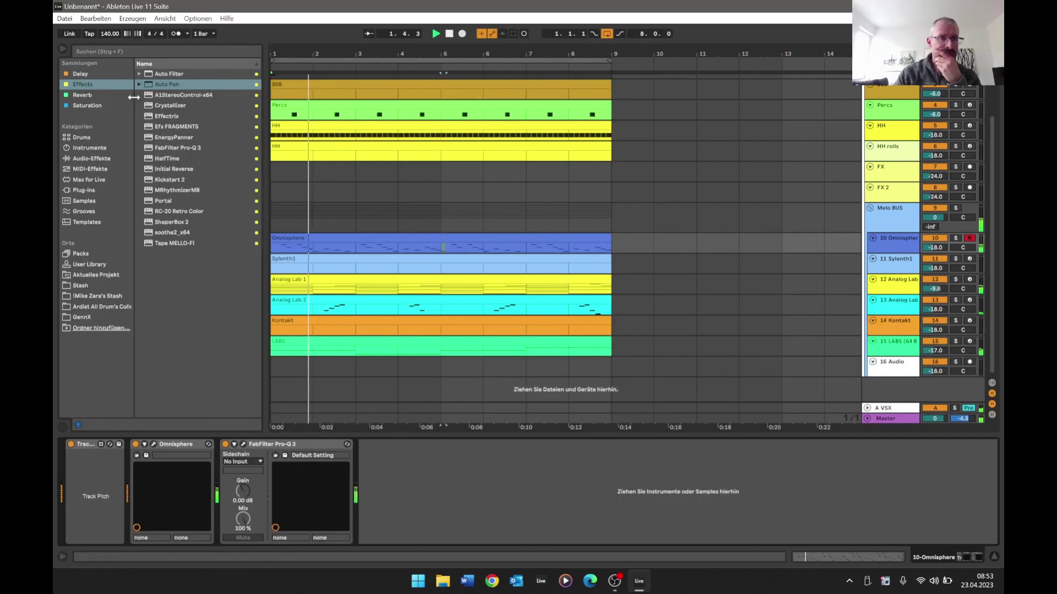
- Insert Crystallizer between Omnisphere and FabFilter Pro-Q 3, reduce its mix, and close its window
drag(178, 107, 239, 522)
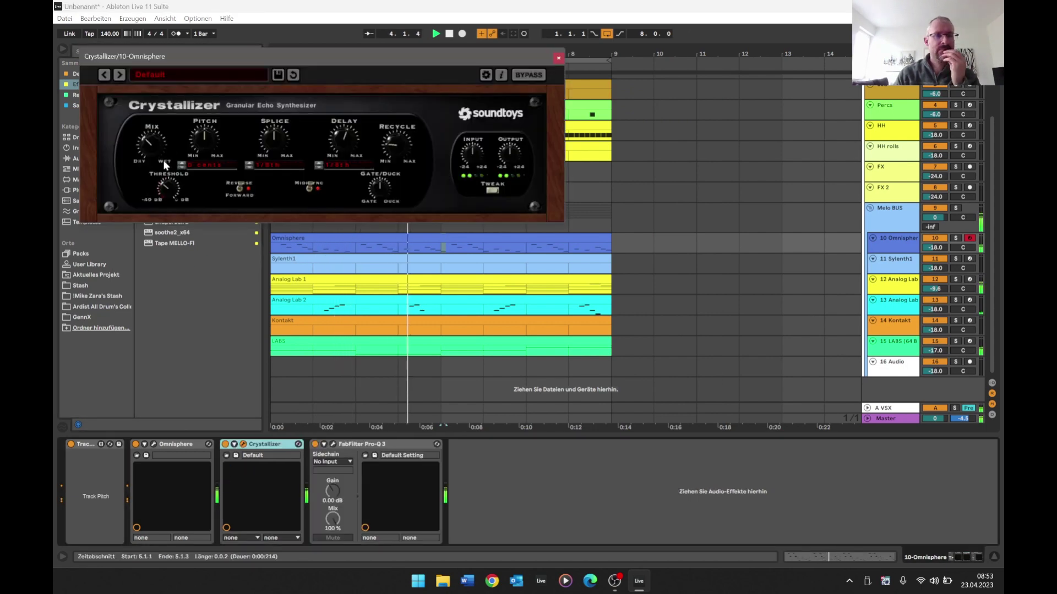
drag(163, 159, 164, 175)
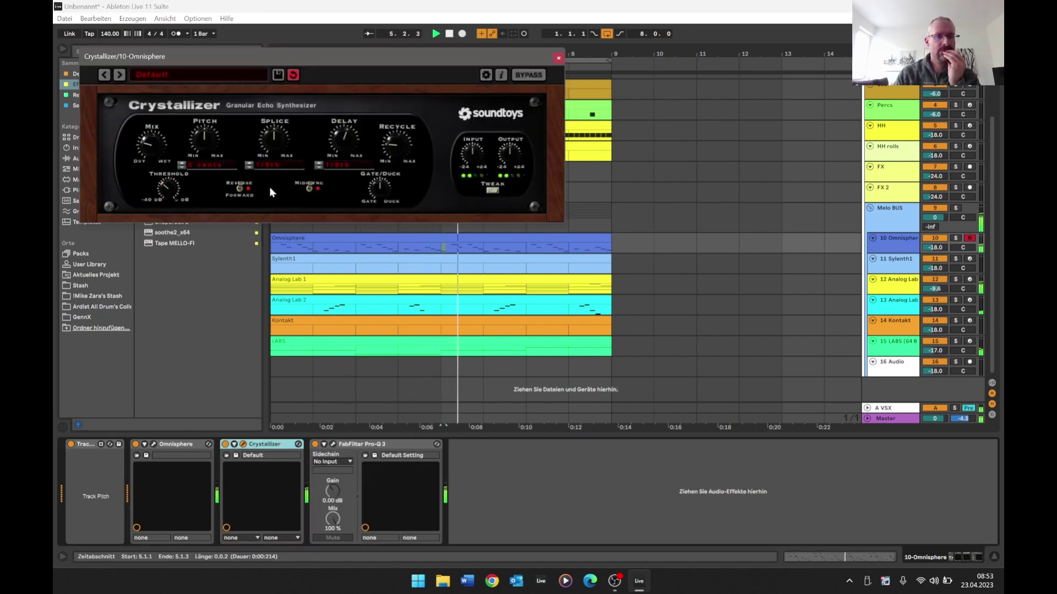
click(559, 58)
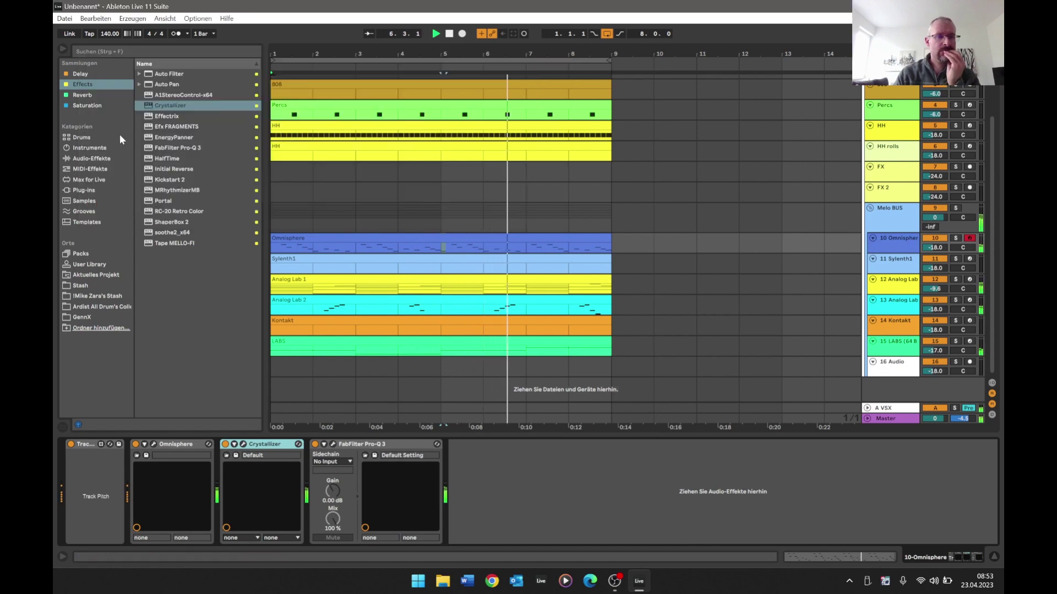
- Insert ValhallaVintageVerb after Crystallizer with 27.4 % mix, 11.10 ms predelay, 5260 Hz high cut and 310 Hz low cut
click(83, 95)
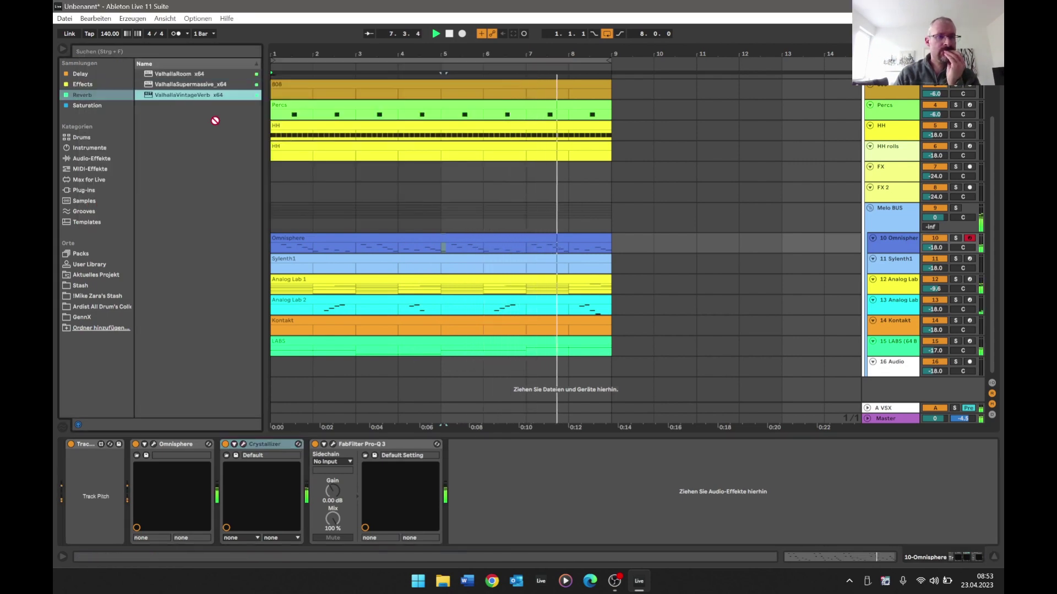
double_click(182, 84)
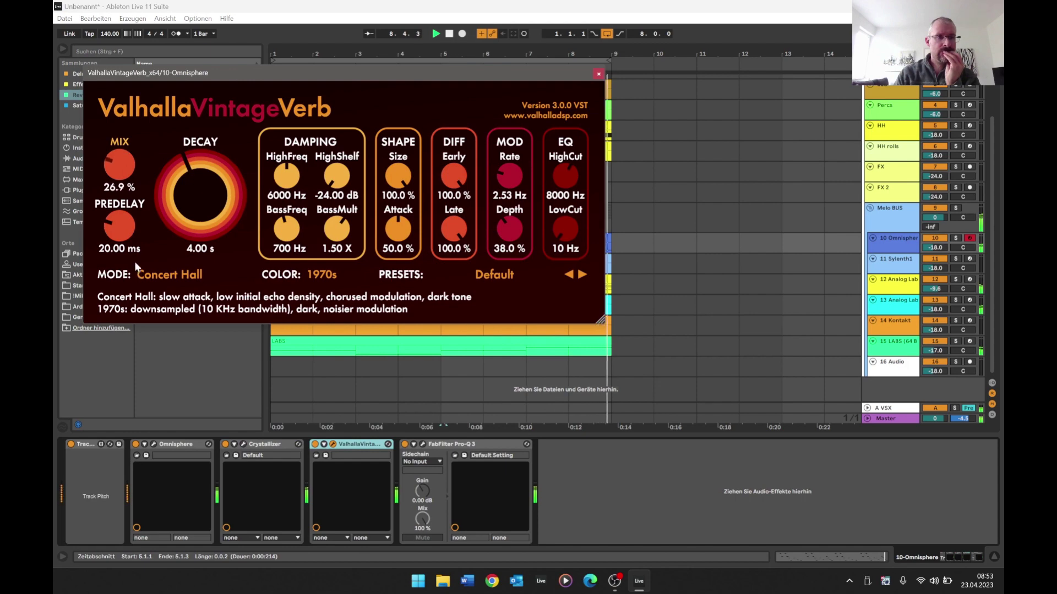
mouse_move(118, 225)
mouse_down()
mouse_move(115, 234)
mouse_move(119, 213)
mouse_up()
drag(117, 174, 114, 186)
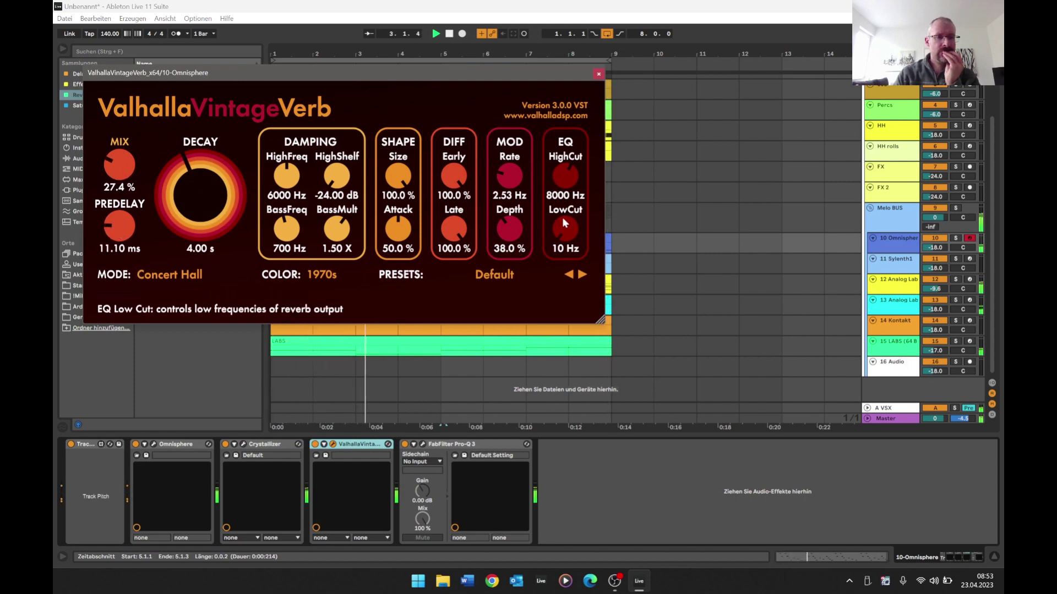
drag(565, 223, 570, 199)
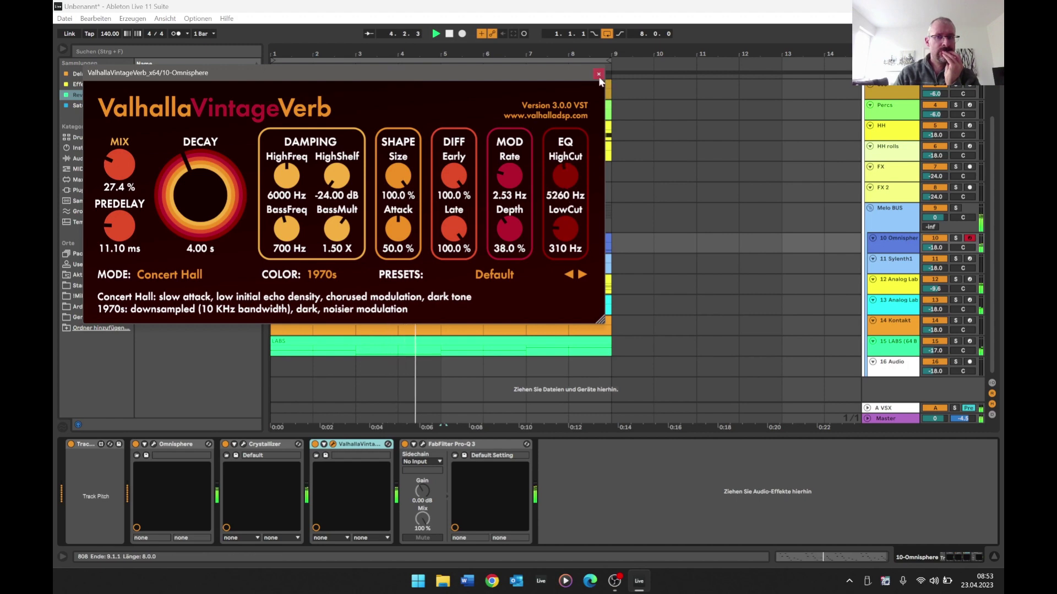
click(598, 74)
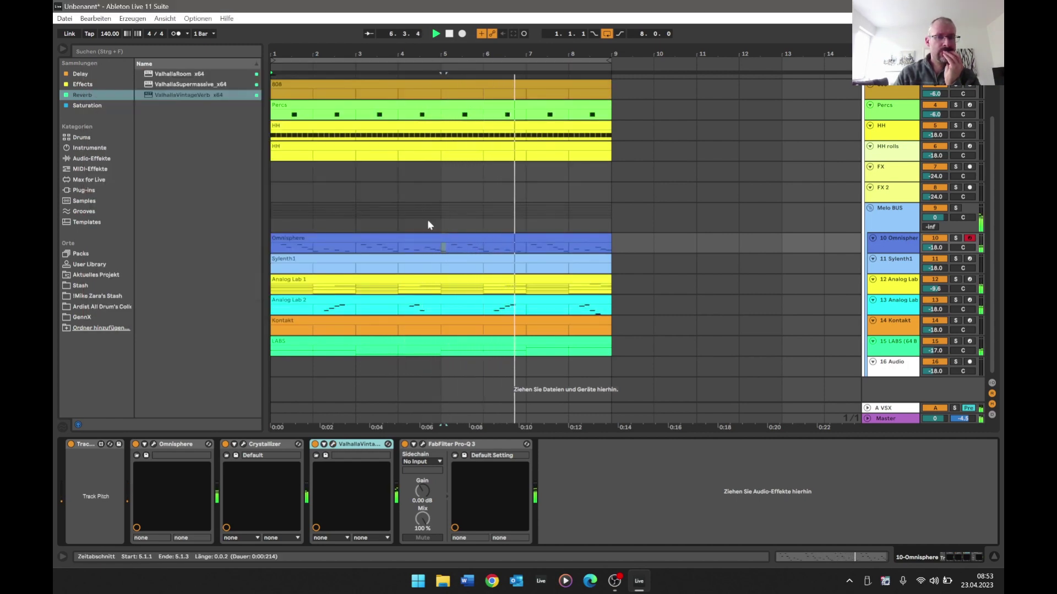
- Reduce the mix of Crystallizer on the Omnisphere track slightly further, close its window, and check the mixer
drag(415, 52, 415, 46)
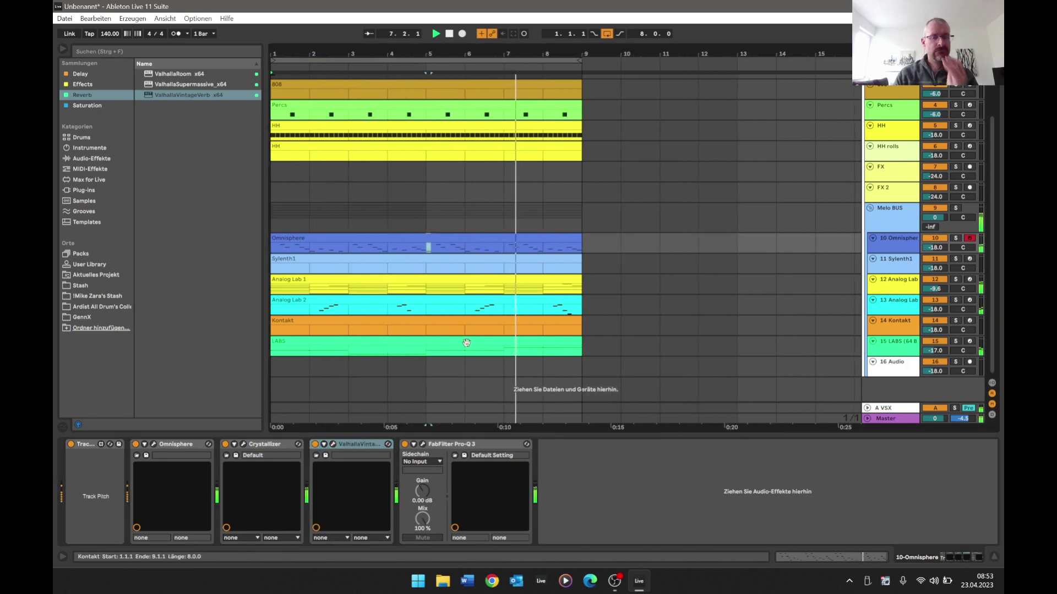
click(243, 444)
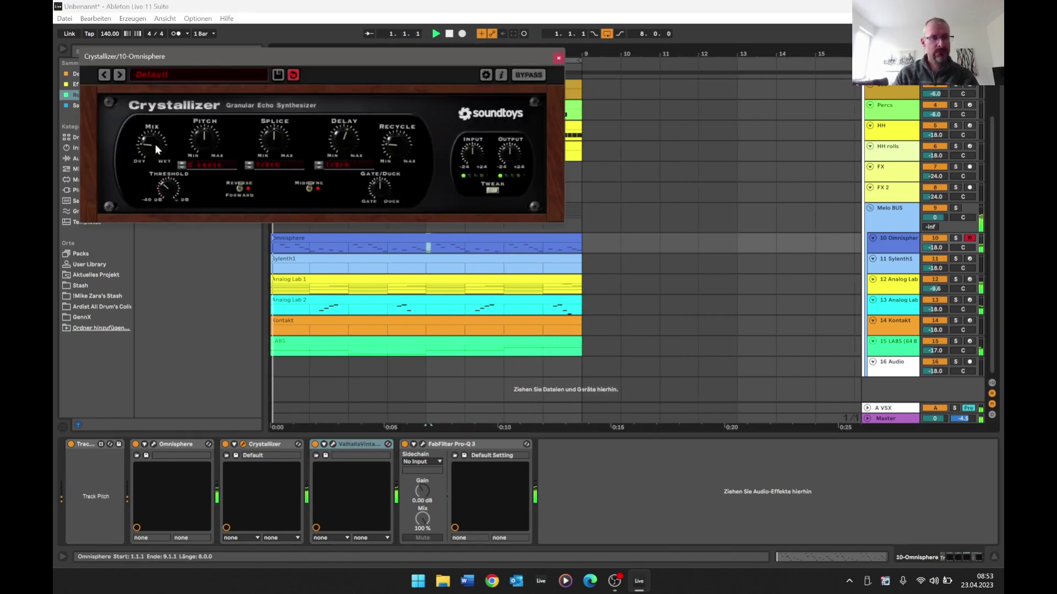
drag(155, 145, 155, 148)
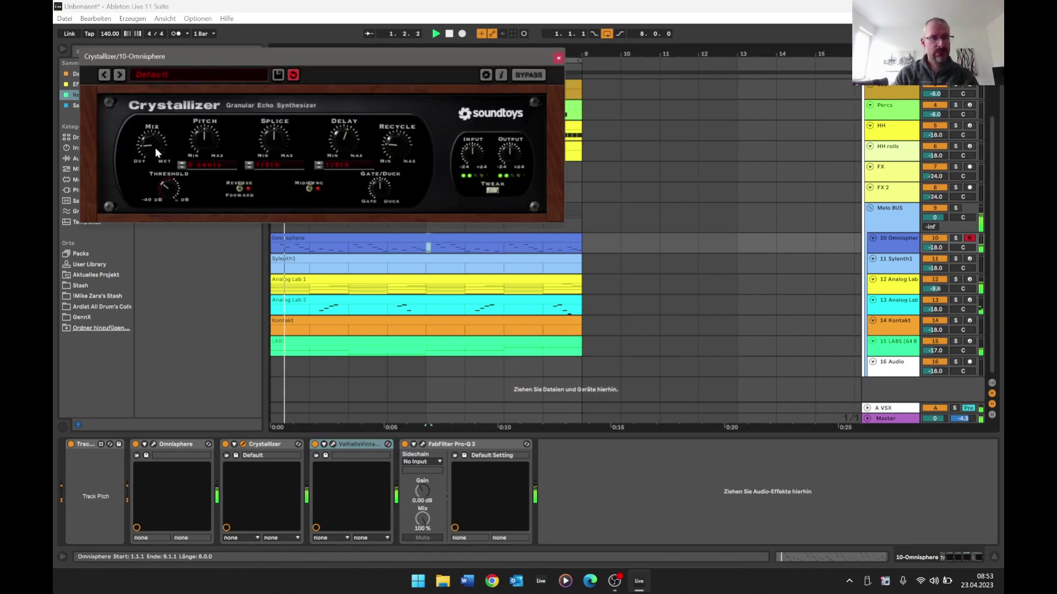
click(559, 57)
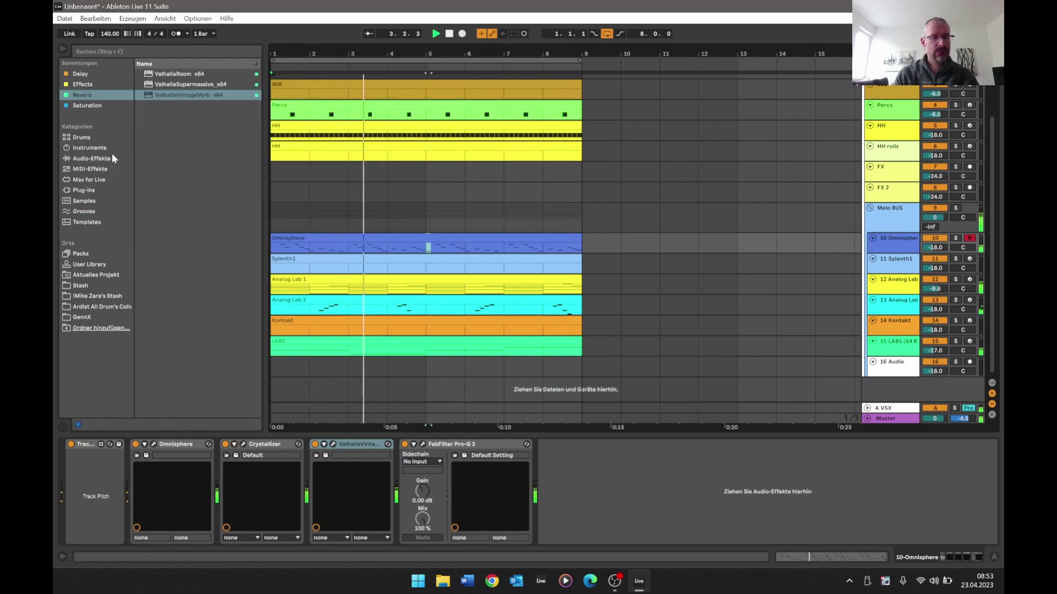
key(Tab)
key(Tab)
- Duplicate the eight-bar section across all tracks three times to extend the arrangement
drag(416, 55, 416, 48)
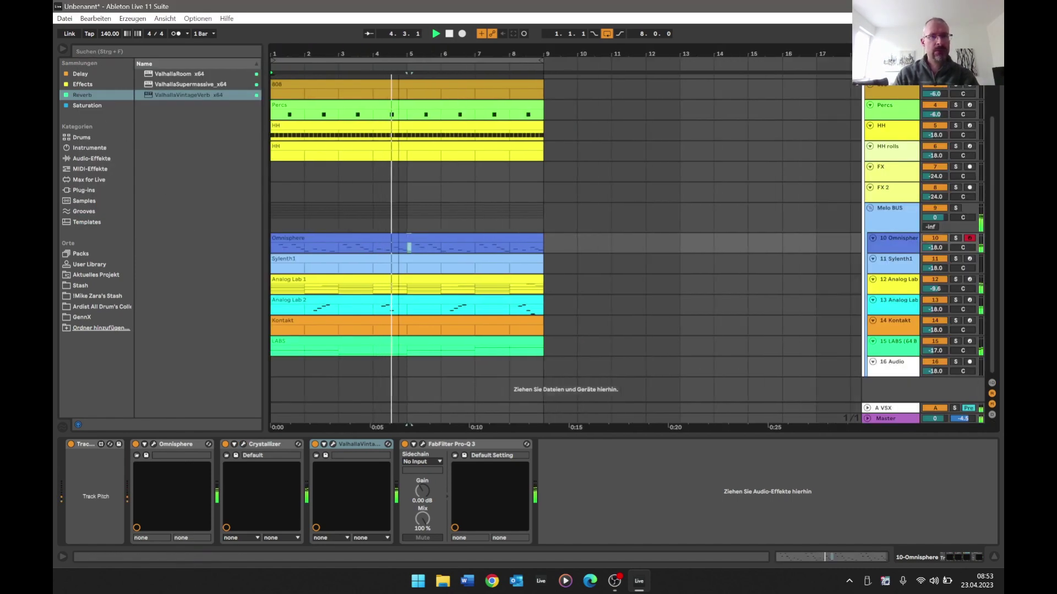
click(381, 58)
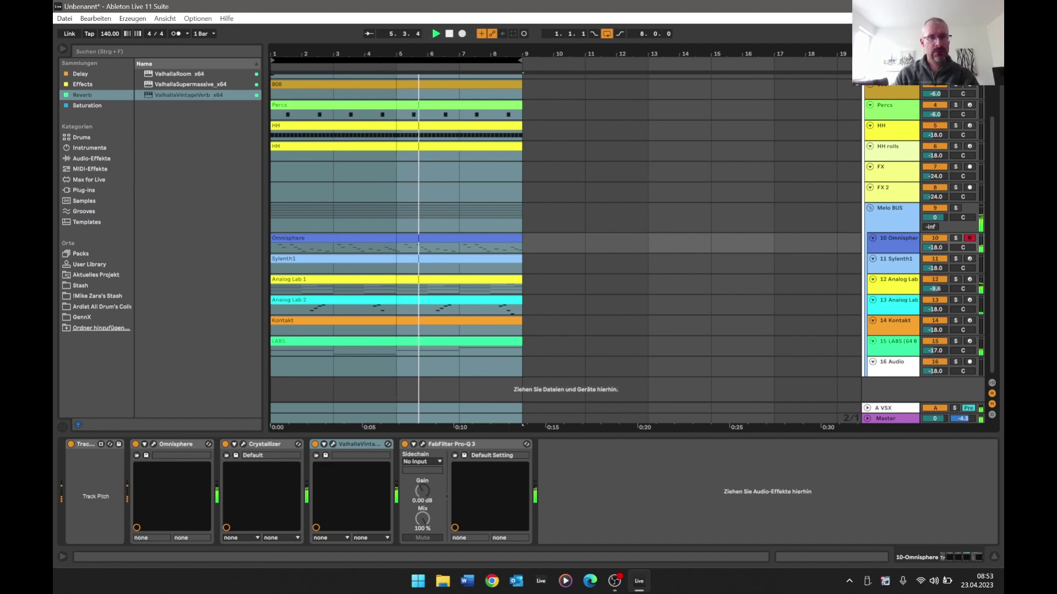
double_click(372, 259)
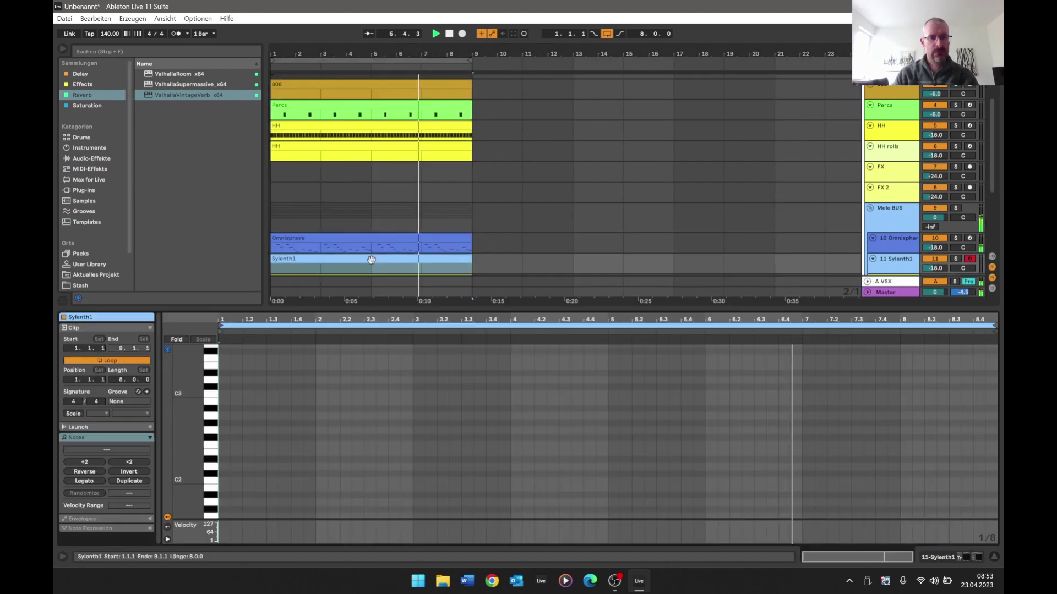
click(464, 70)
key(ctrl+d)
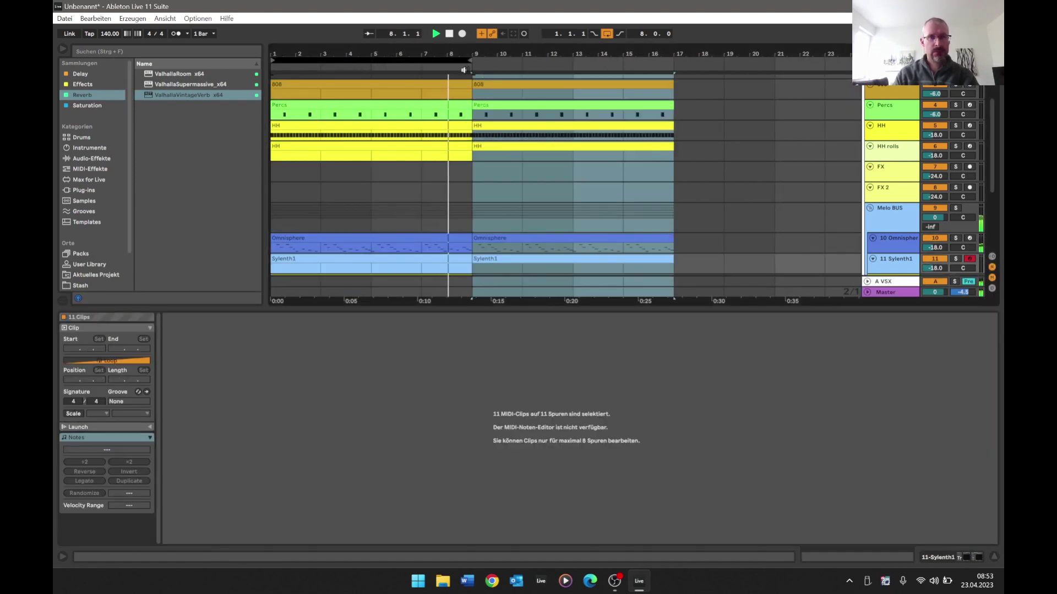
key(ctrl+d)
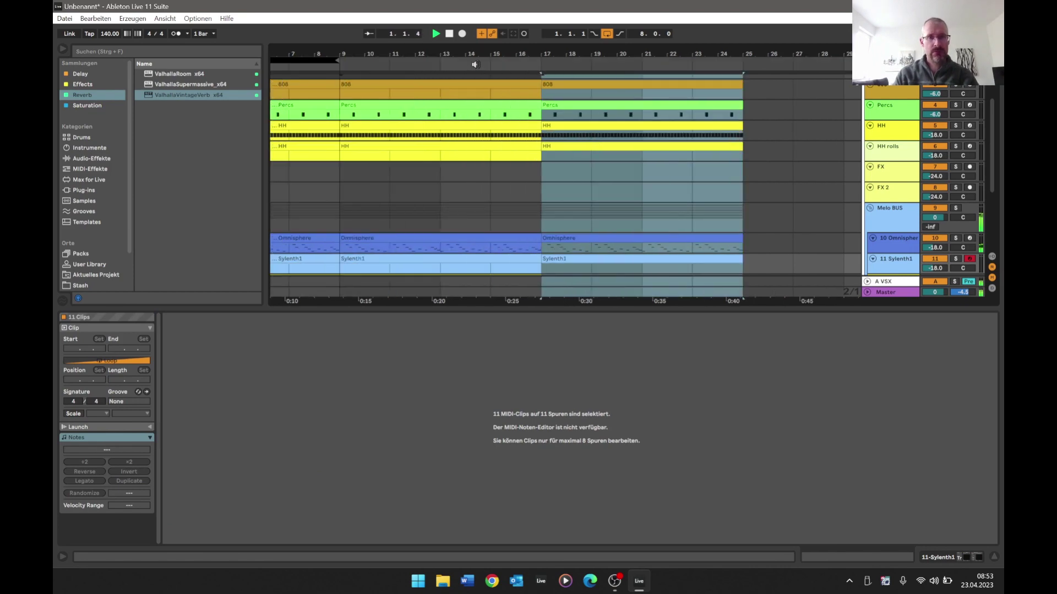
drag(479, 54, 408, 77)
click(447, 82)
key(ctrl+d)
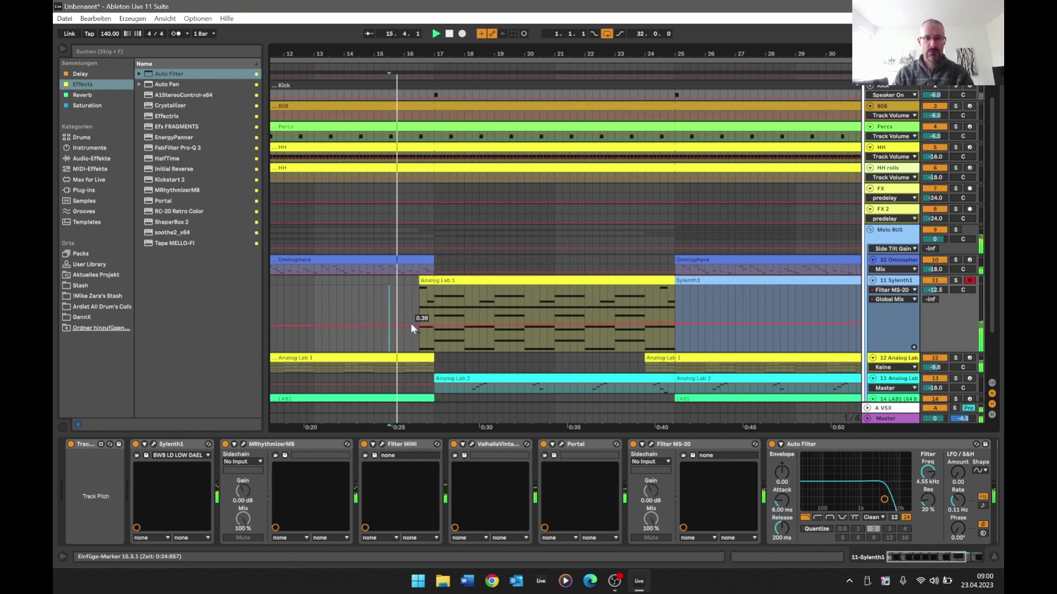
- Trim the Sylenth1 track's clip start to 16.4.1 and shape its Filter MS-20 Global Mix automation to rise from 0.25 at bar 17
drag(420, 287, 432, 281)
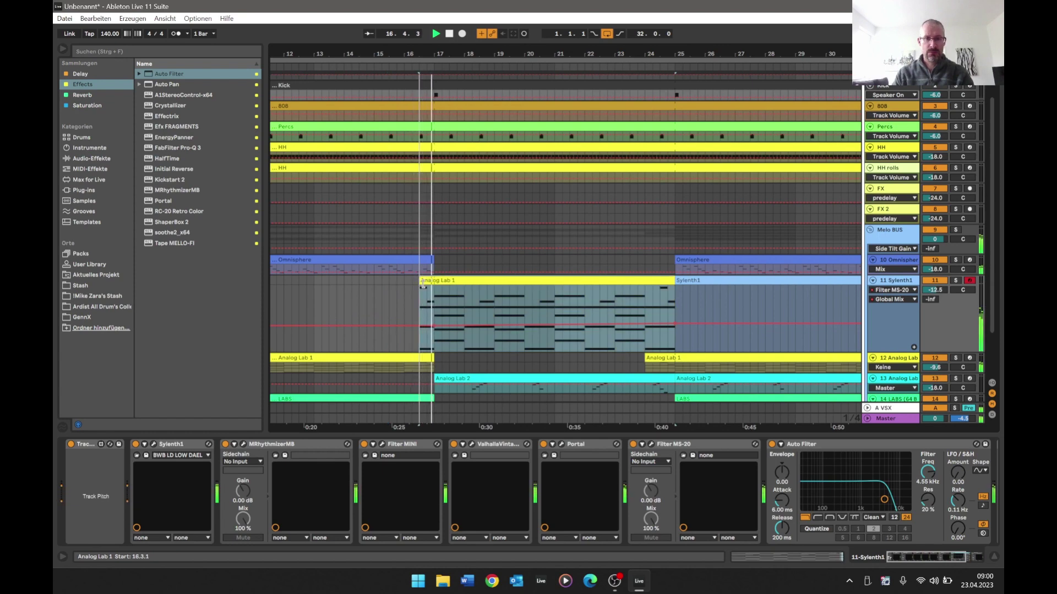
click(424, 290)
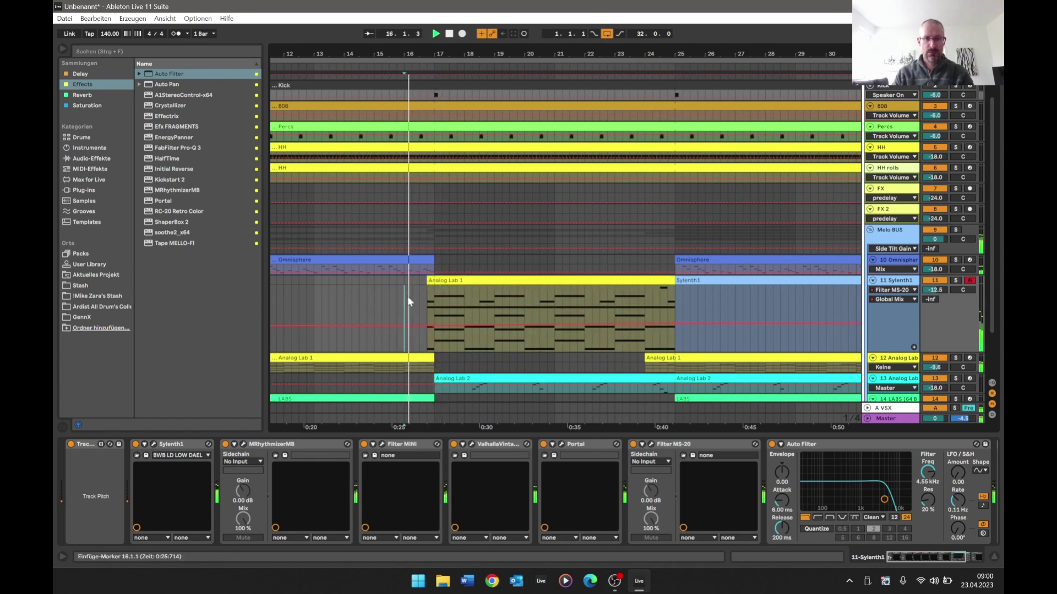
drag(436, 330, 436, 324)
click(427, 315)
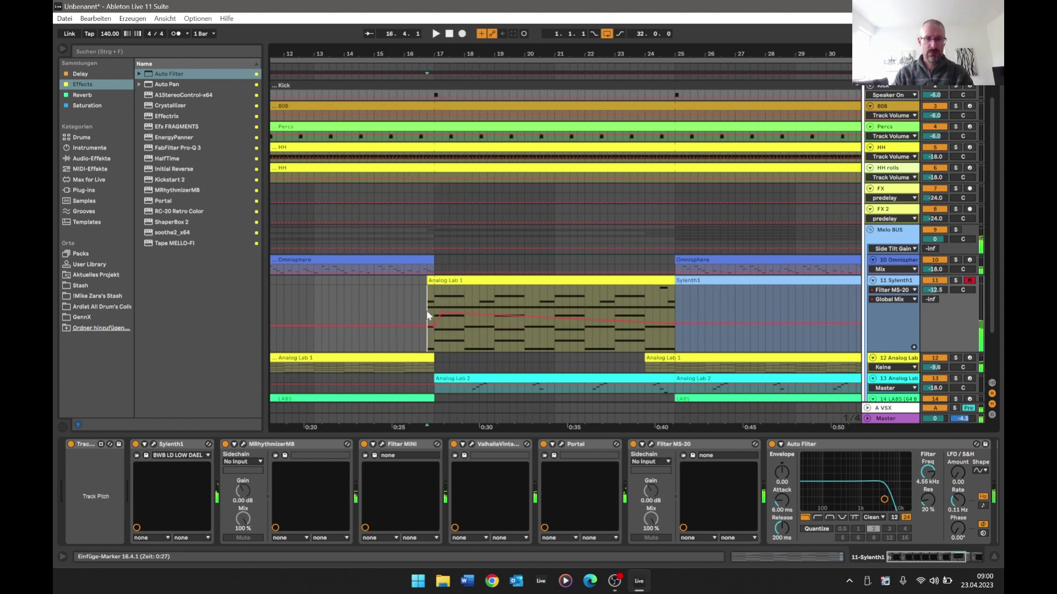
drag(434, 48, 436, 280)
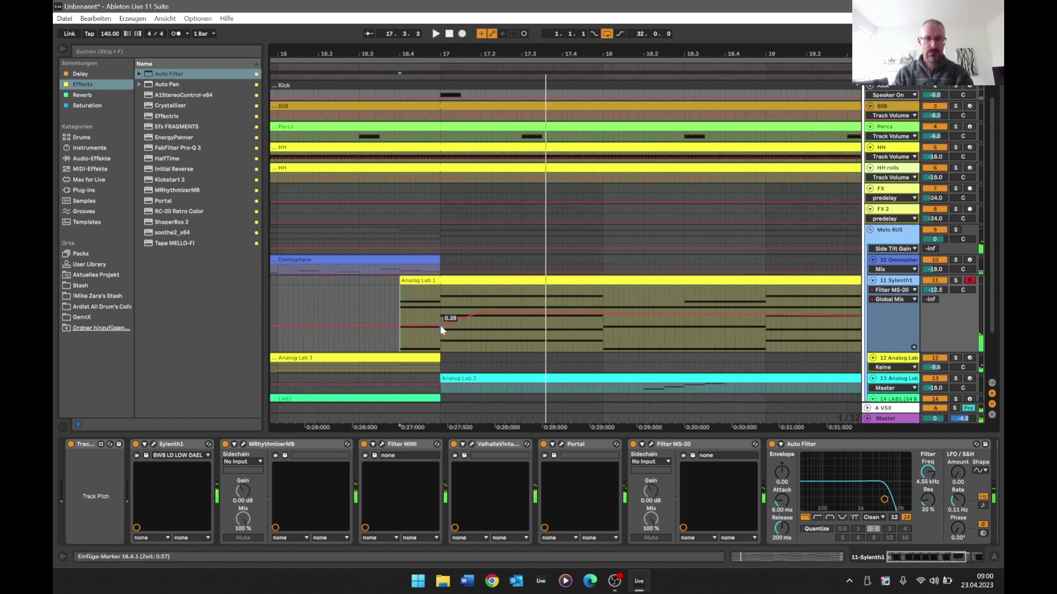
click(390, 327)
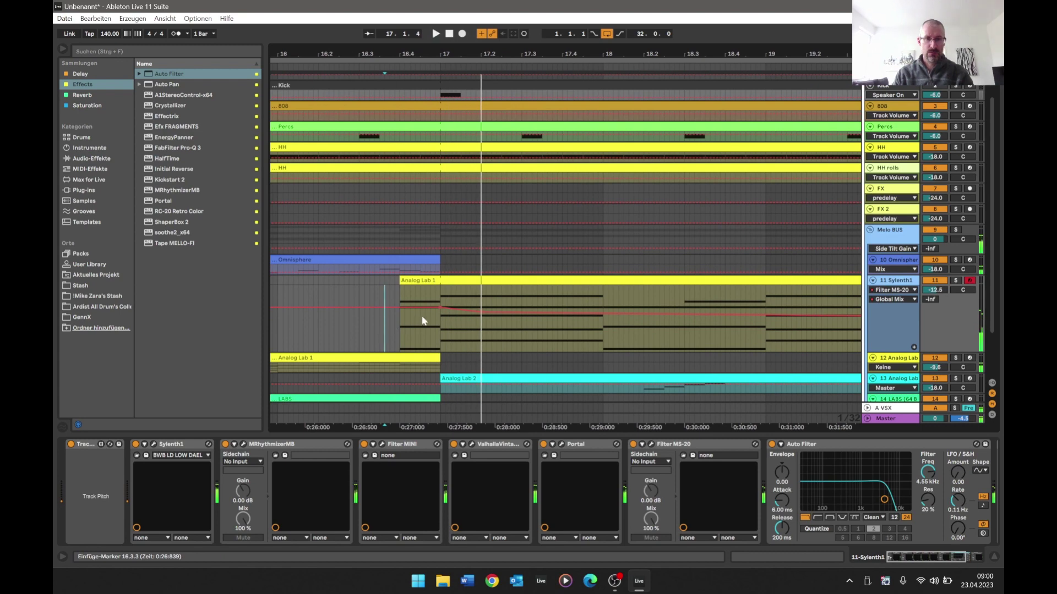
drag(445, 313, 443, 333)
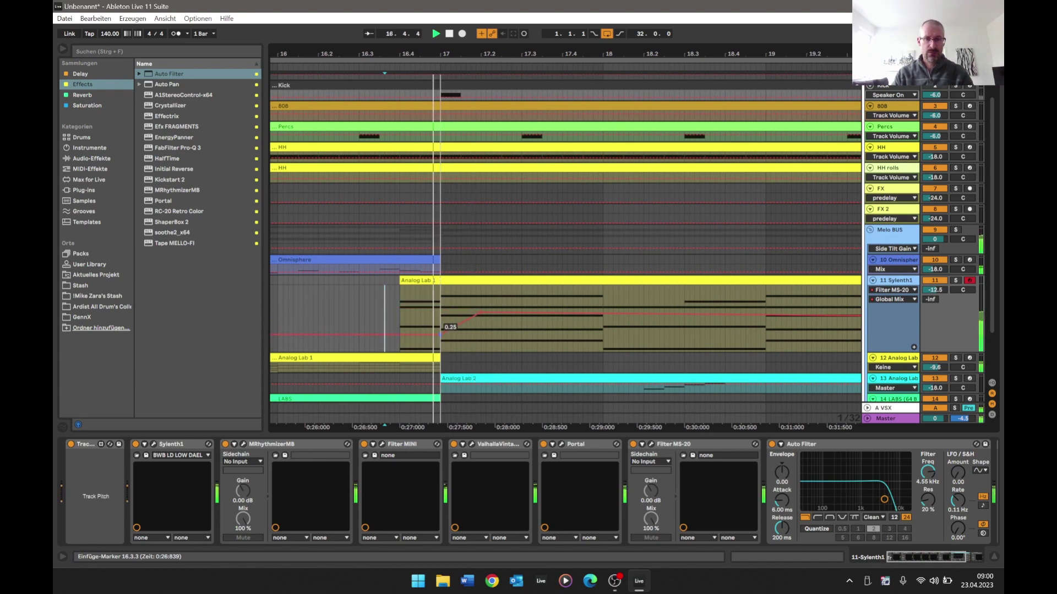
drag(580, 62, 458, 46)
drag(670, 323, 670, 315)
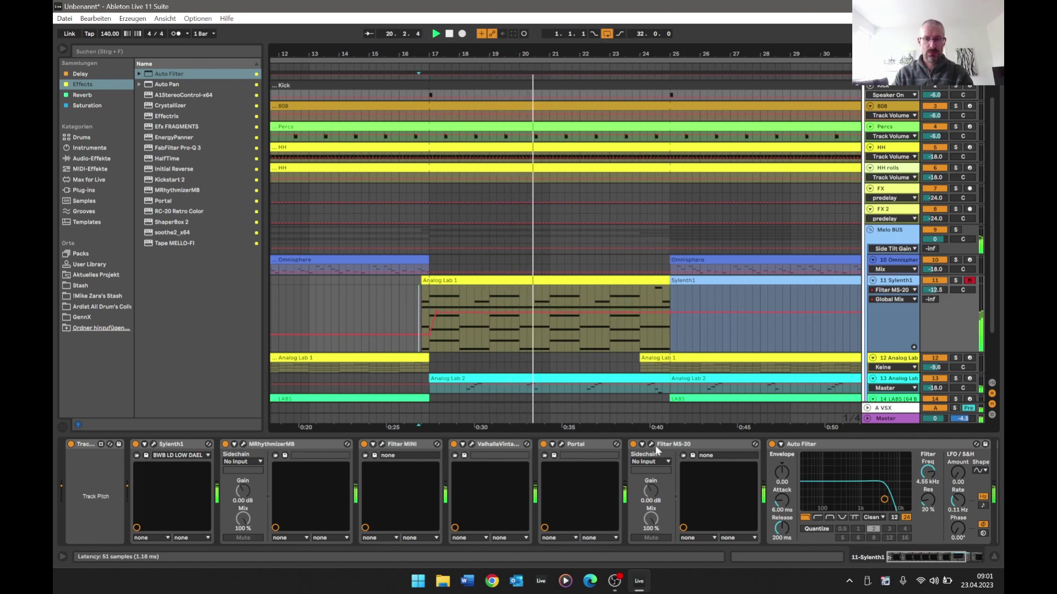
- Try a lower mix directly in Filter MS-20 on the Sylenth1 track and close its window
click(652, 445)
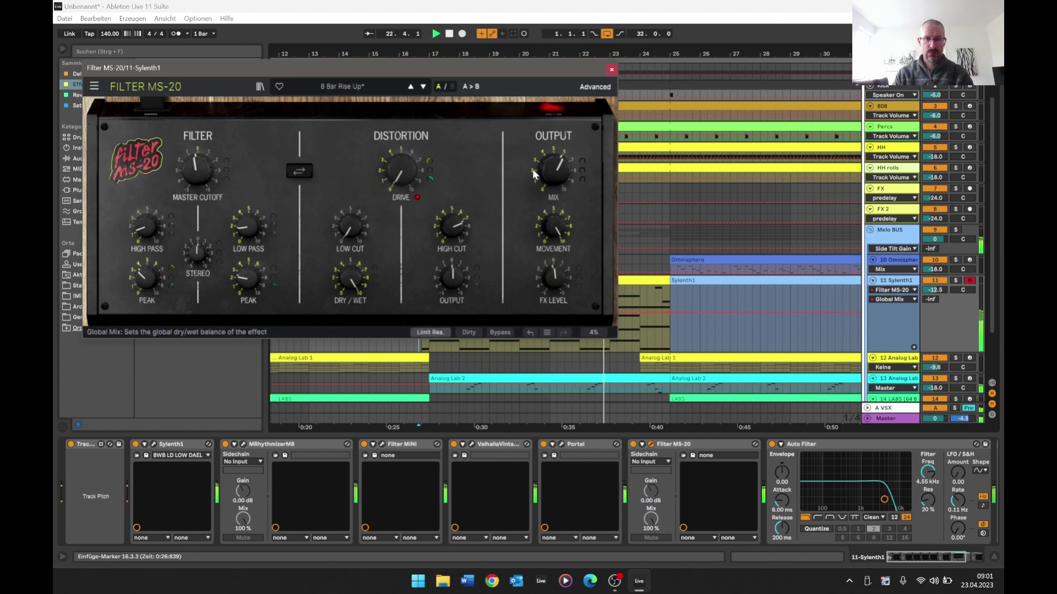
drag(534, 174, 533, 177)
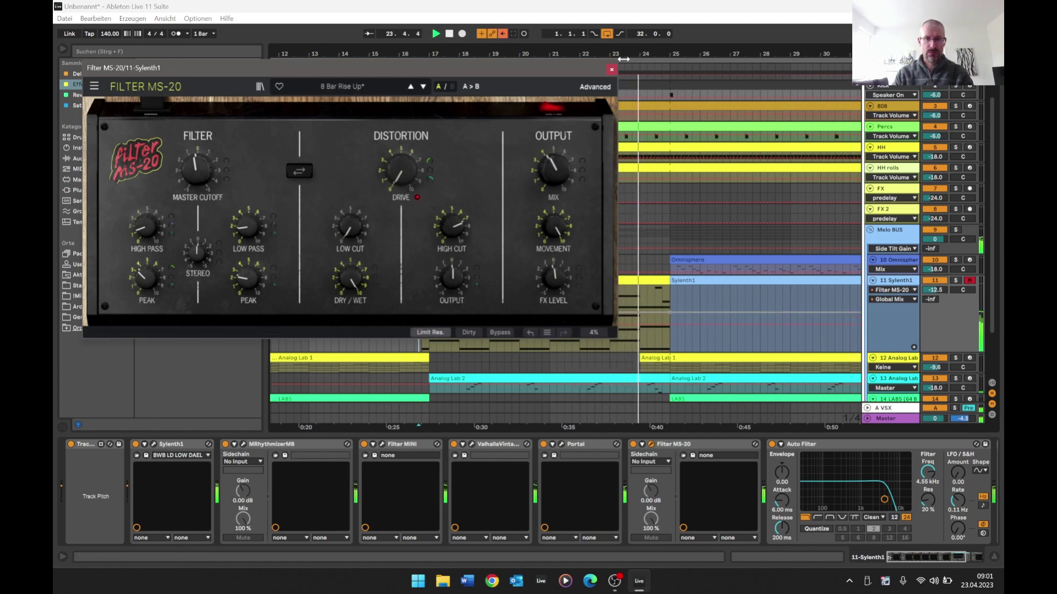
click(611, 69)
- Extend the Analog Lab 1 clip on the Sylenth1 track to bar 33, covering the empty clip that follows it
scroll(697, 224, down, 5)
key(a)
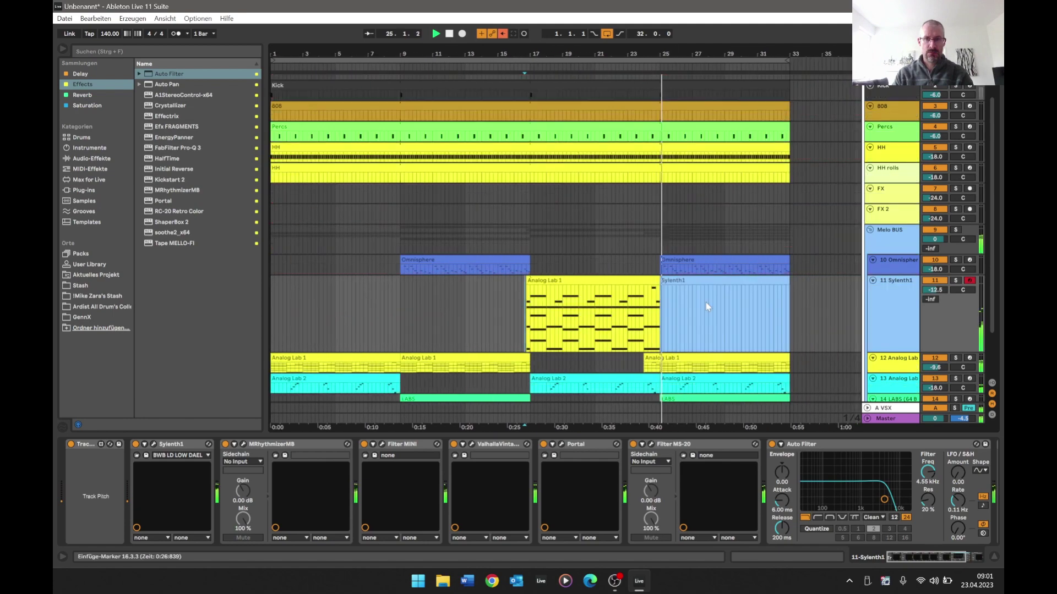
drag(660, 280, 790, 280)
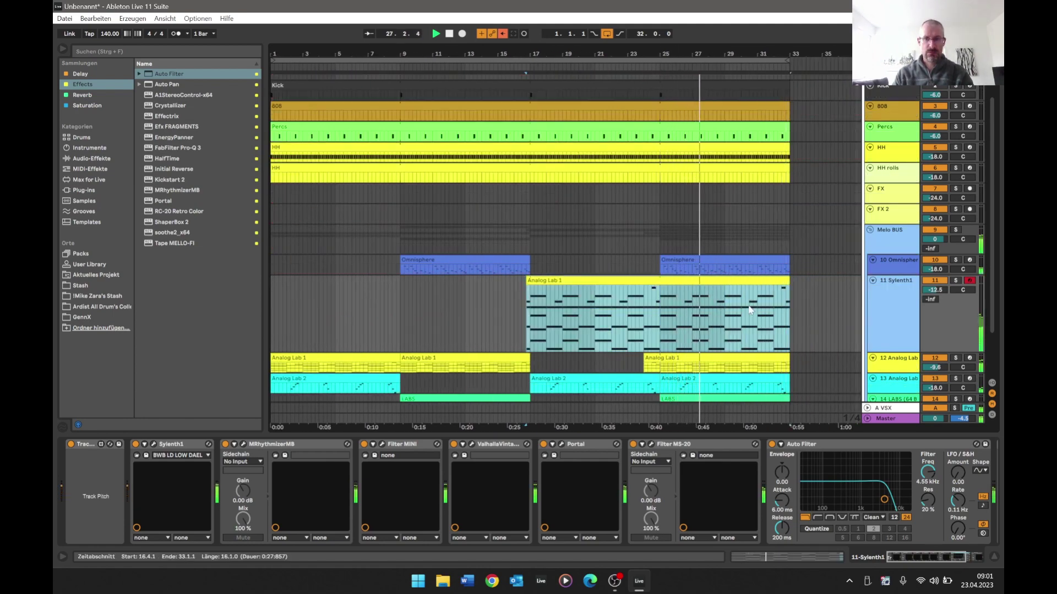
click(648, 330)
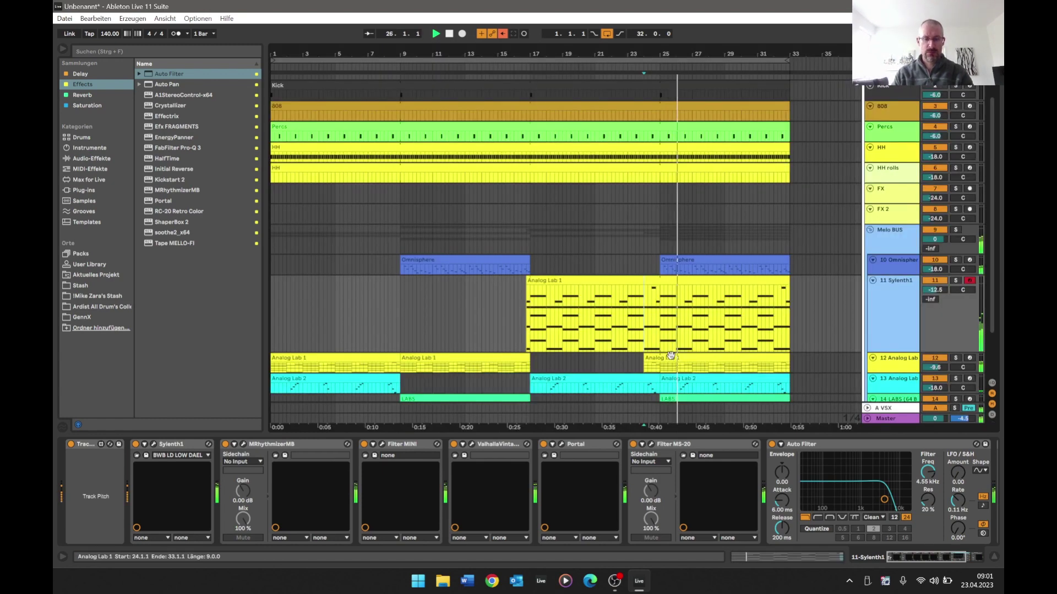
- Re-enable the overridden automation and show the Auto Filter's frequency automation on the Sylenth1 track
key(a)
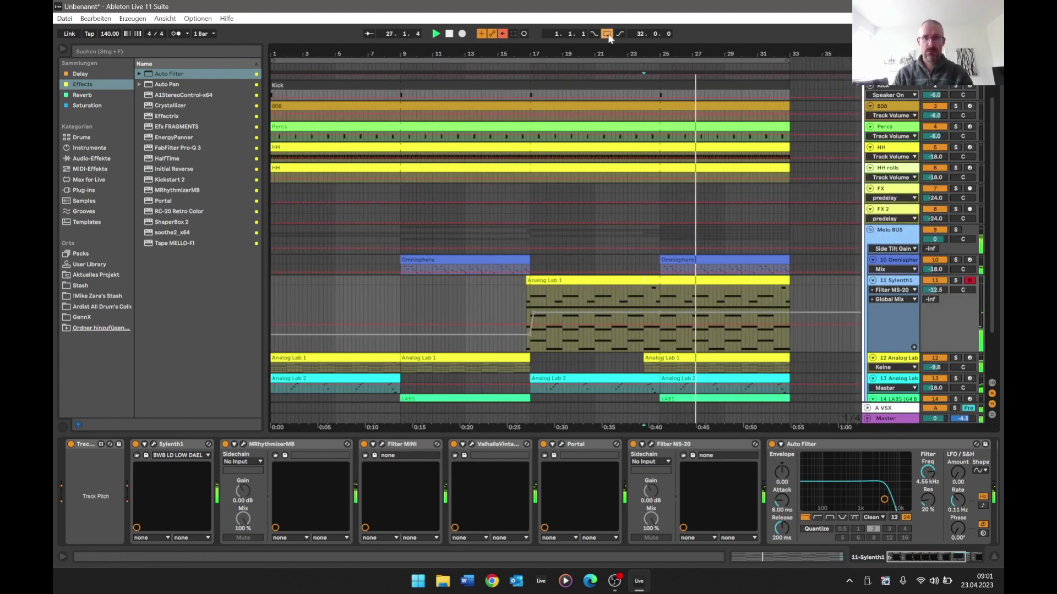
click(503, 34)
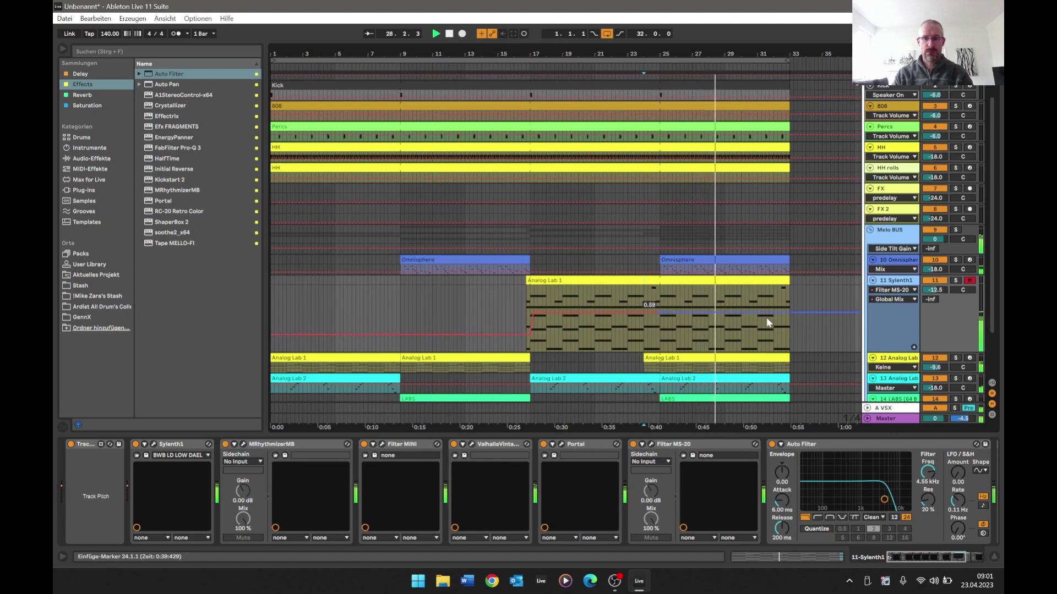
right_click(930, 477)
click(868, 484)
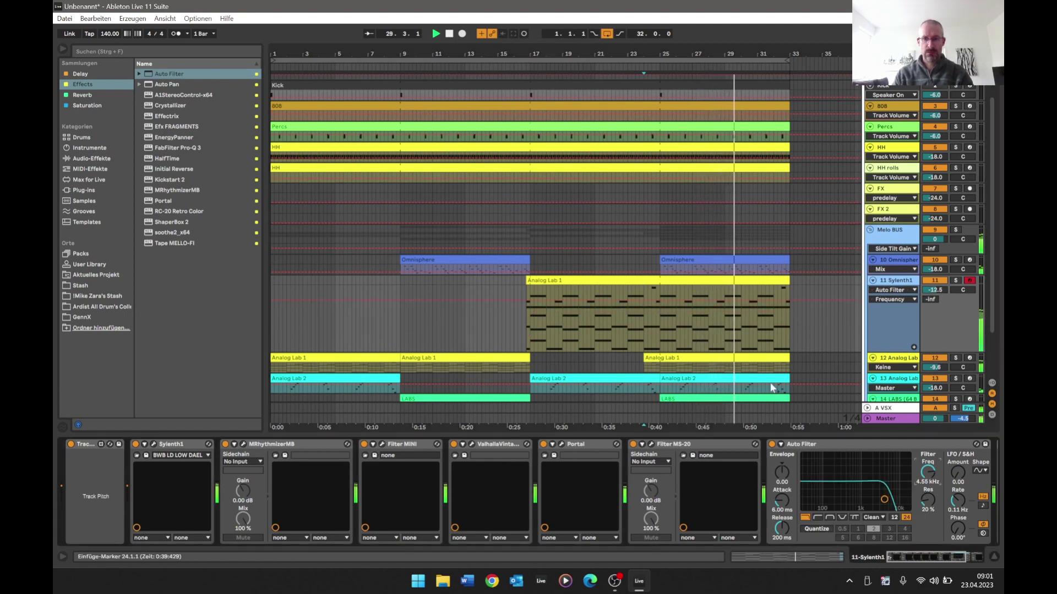
- Widen the grid to two bars and draw lowered Auto Filter frequency steps at about 346 Hz from bar 25 on the Sylenth1 track
click(514, 319)
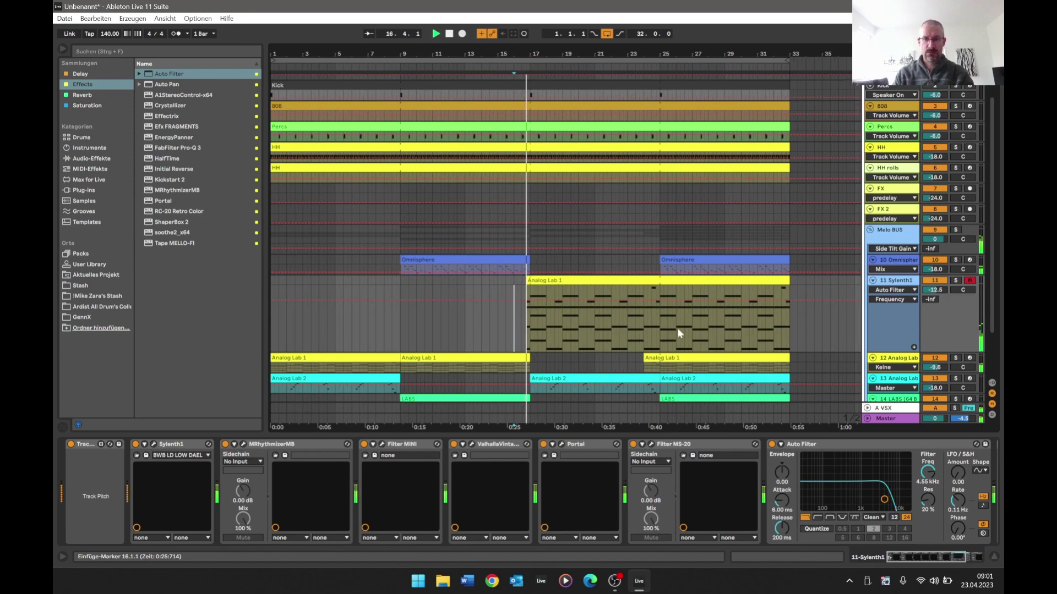
key(ctrl+2)
key(ctrl+2)
key(ctrl+2)
key(ctrl+2)
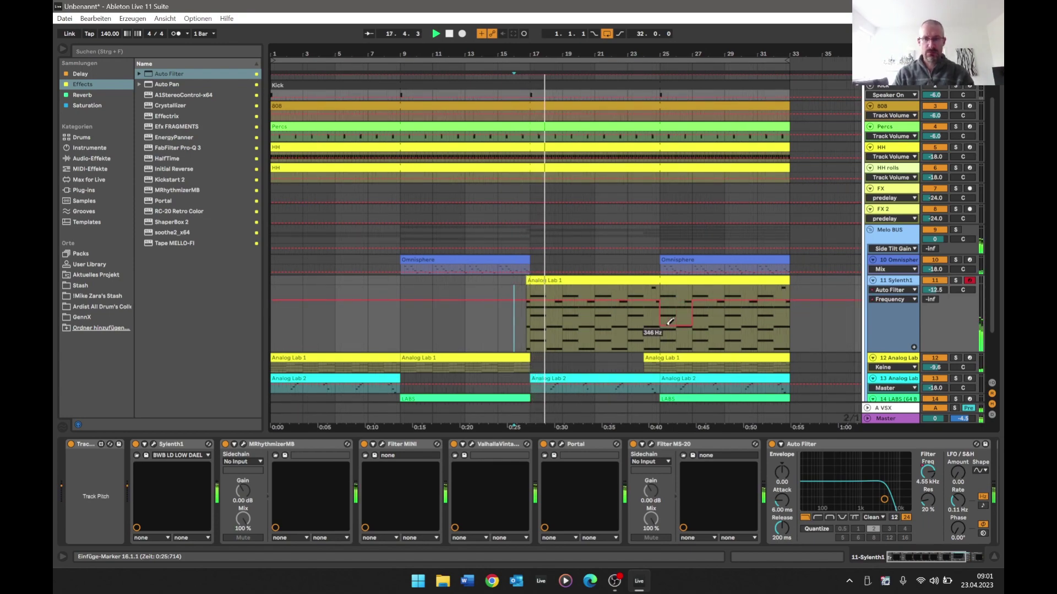
click(711, 326)
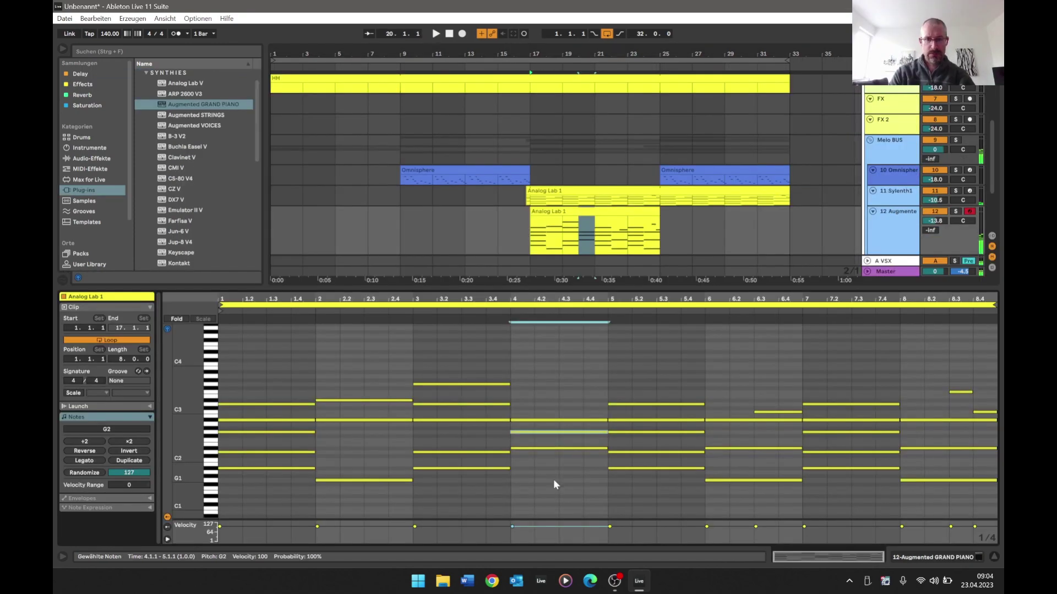
- Duplicate the A#1 and G1 bass notes of the Augmented GRAND PIANO clip one octave lower
click(553, 480)
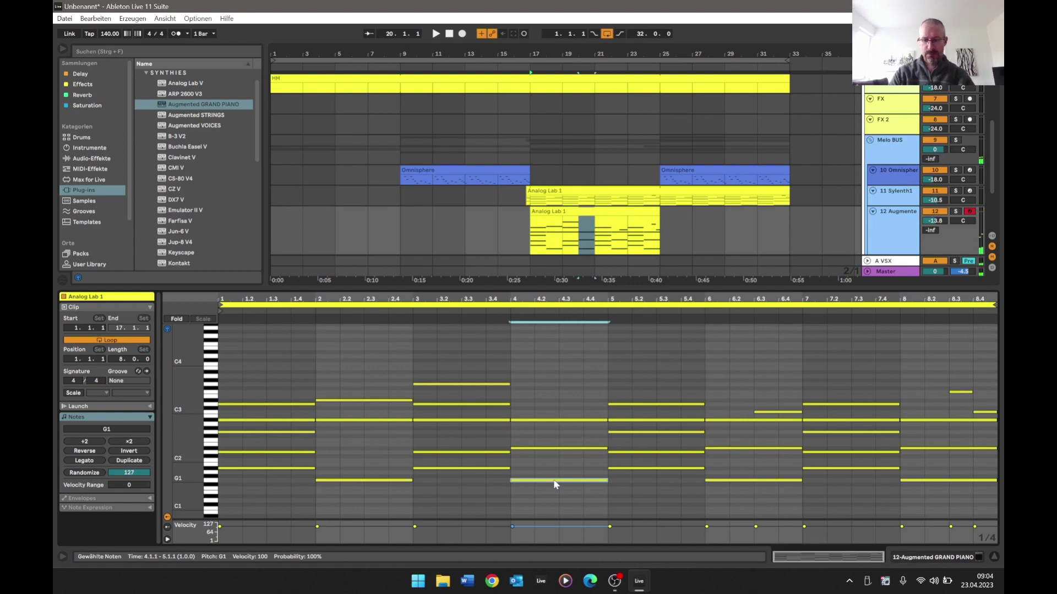
key(ctrl+1)
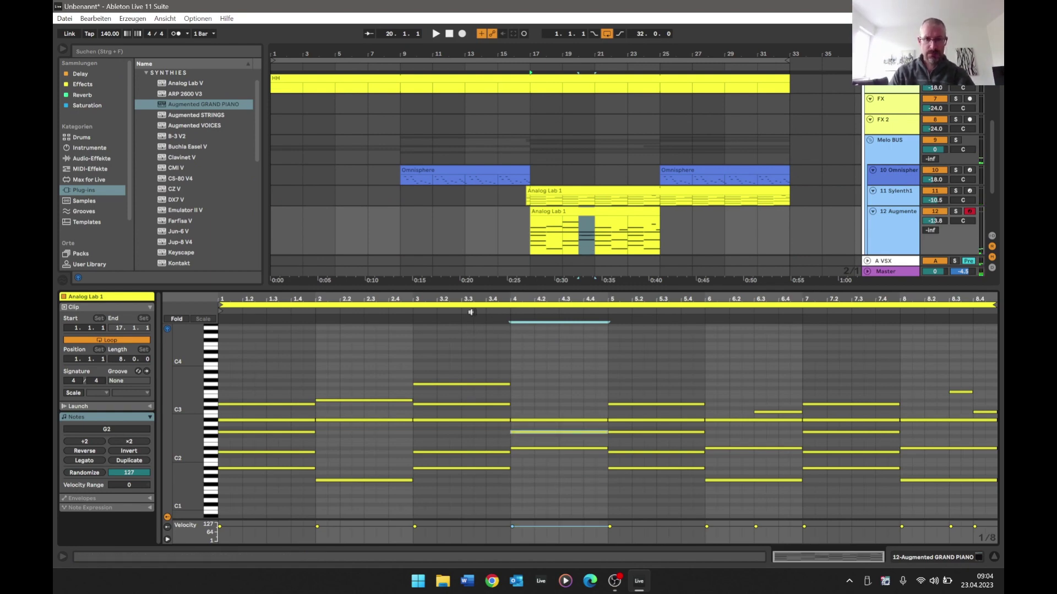
drag(235, 481, 453, 471)
drag(563, 470, 940, 473)
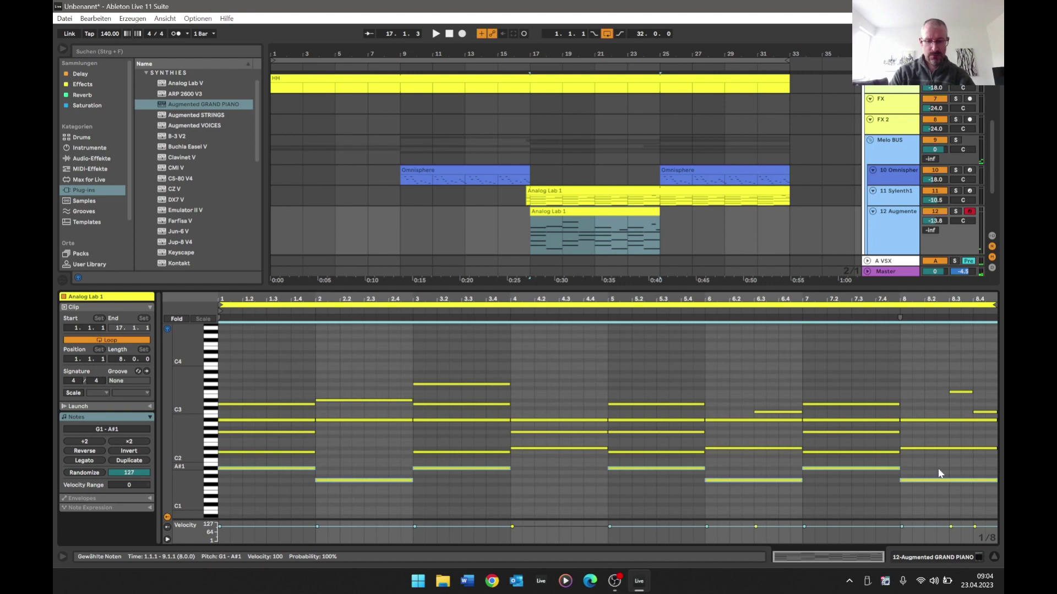
- Play the section from bar 17 and set the Augmented GRAND PIANO track's volume to -13.0 dB
scroll(939, 470, down, 1)
key(space)
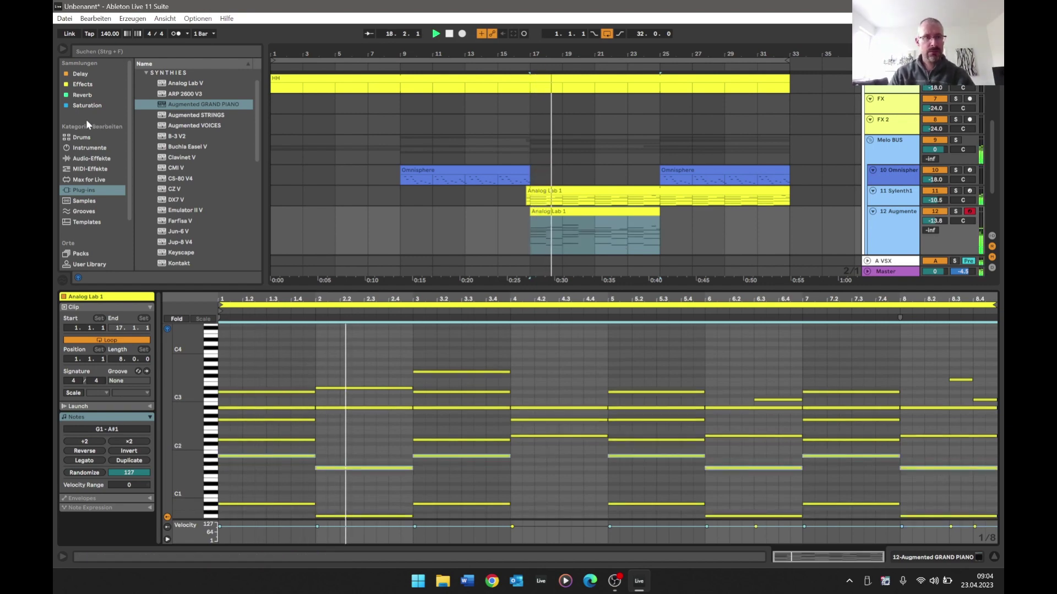
key(Tab)
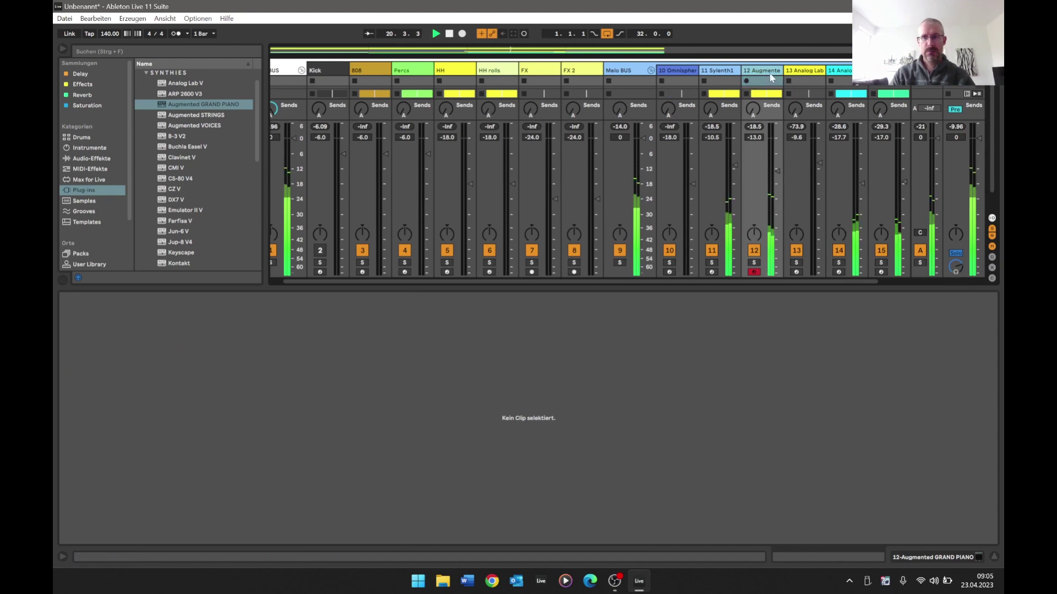
key(Tab)
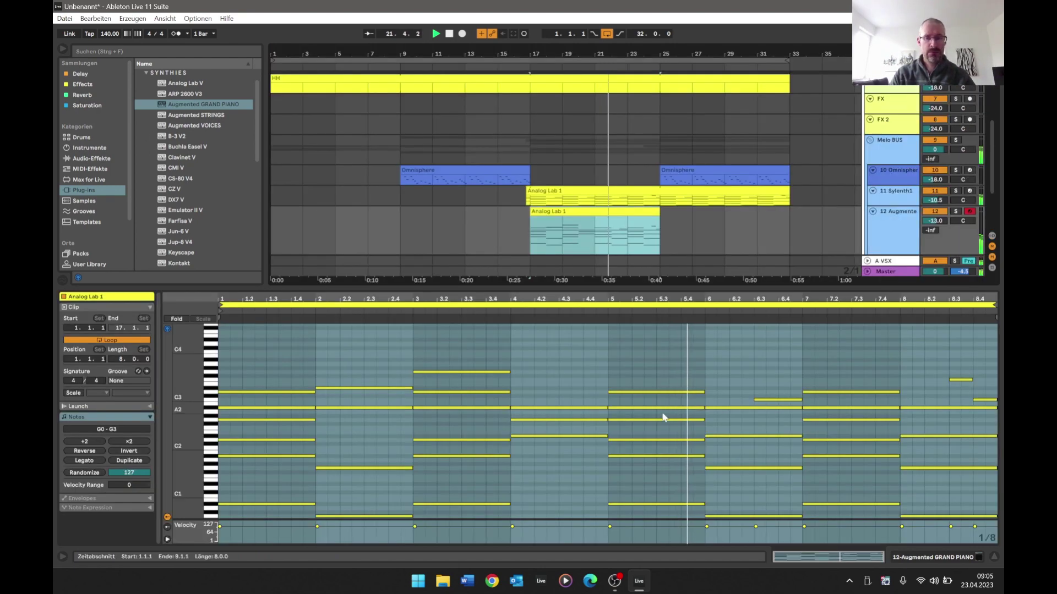
- Examine the low notes of the piano clip with the editor folded to the used pitches, and return to the full view
click(177, 320)
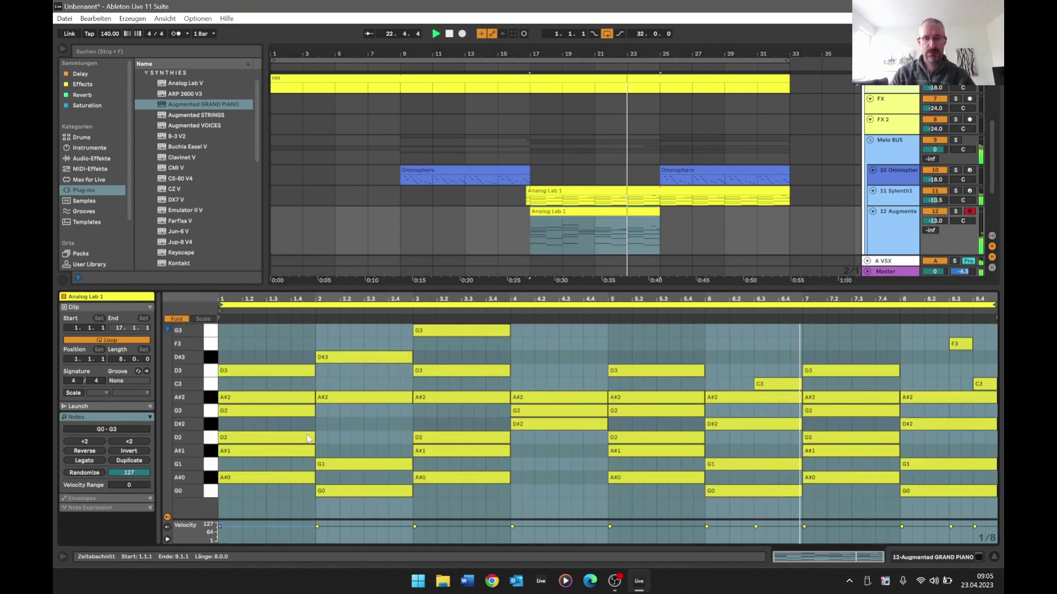
drag(290, 481, 423, 494)
click(375, 492)
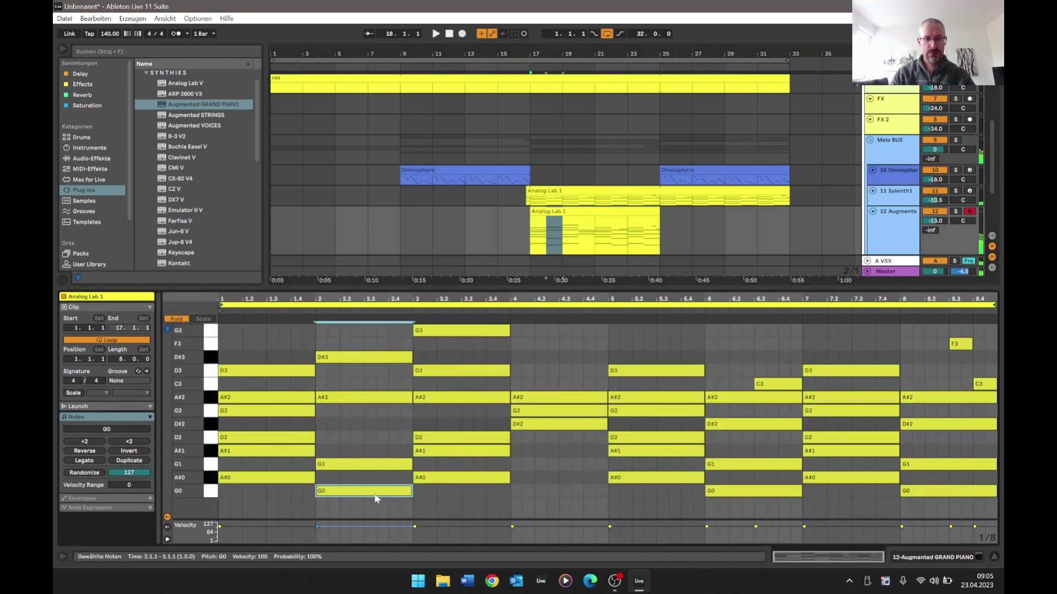
key(space)
click(176, 320)
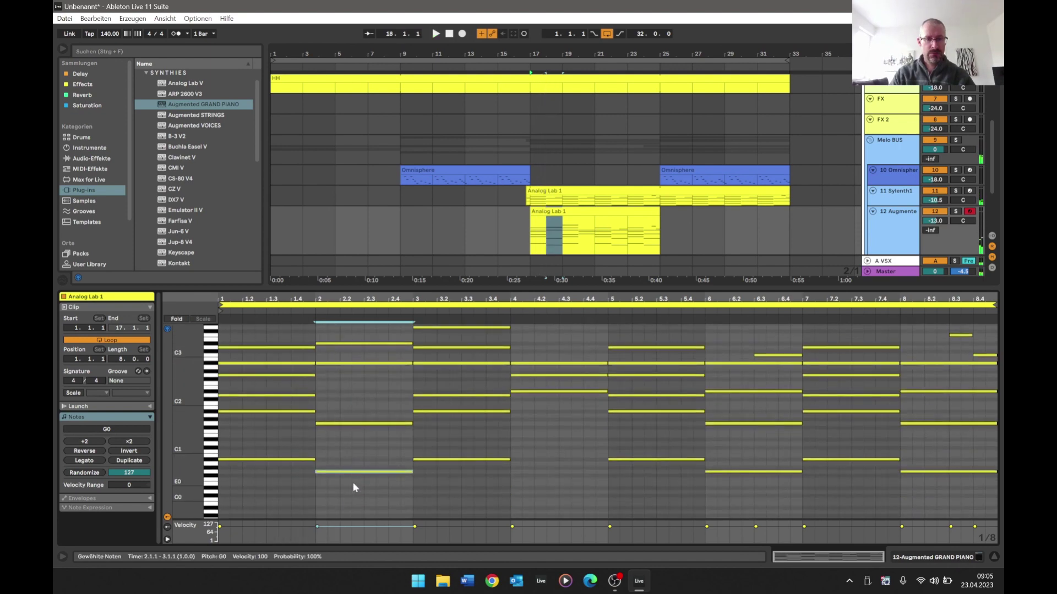
- Insert Kickstart 2 on the Augmented GRAND PIANO track with a 1/2 rate and reduce its mix to about 72 %
click(94, 85)
key(shift+Tab)
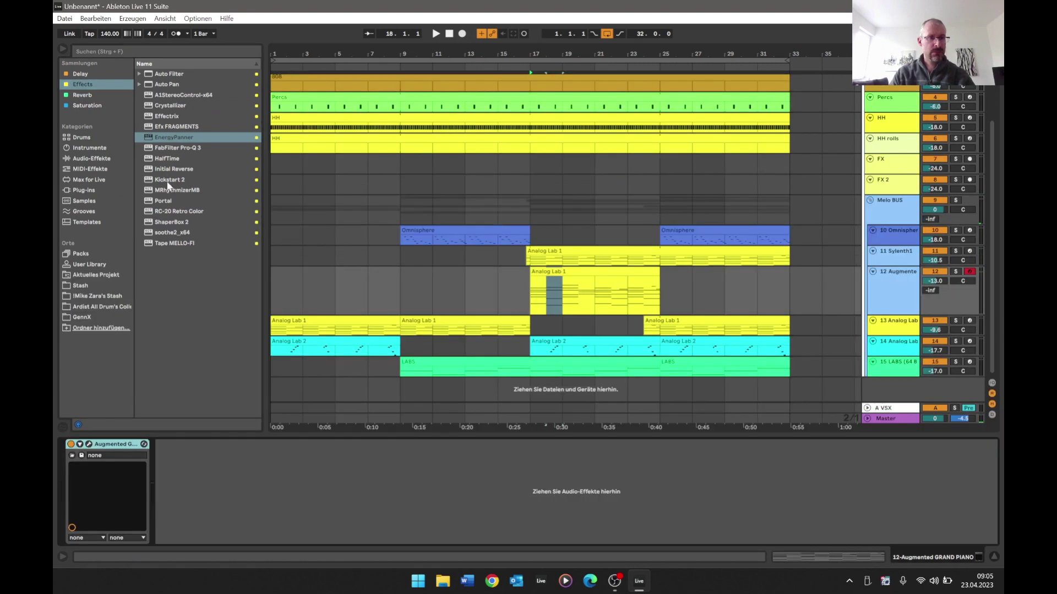
double_click(166, 180)
click(387, 82)
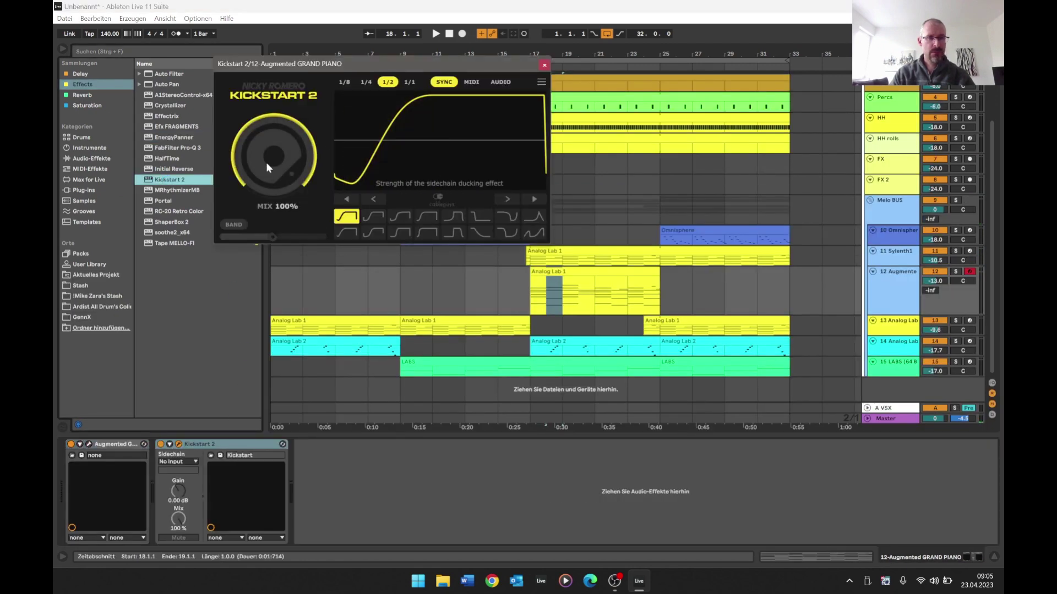
key(space)
drag(267, 167, 267, 194)
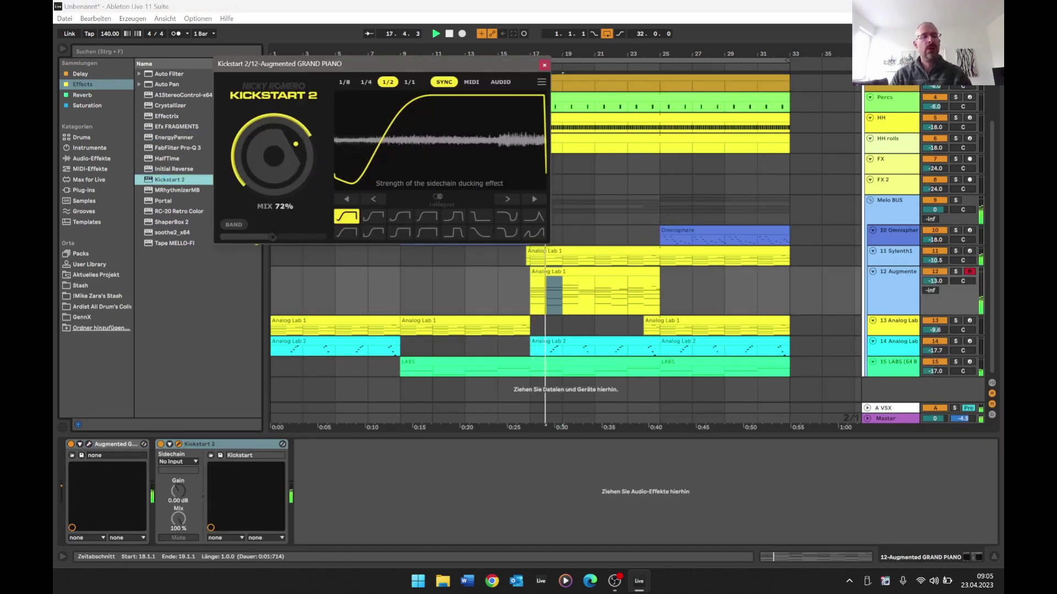
drag(275, 158, 276, 174)
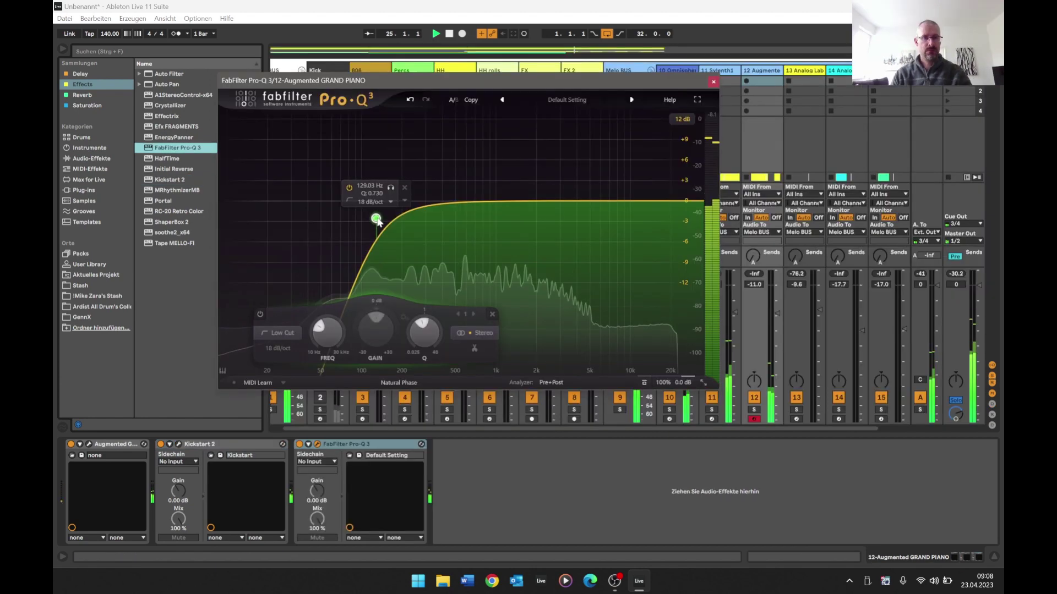
- Shape a 24 dB/oct low cut on the piano's FabFilter Pro-Q 3 and add a 24 dB/oct high cut at 6558.2 Hz
mouse_move(377, 217)
mouse_down()
mouse_move(393, 213)
mouse_move(367, 214)
mouse_up()
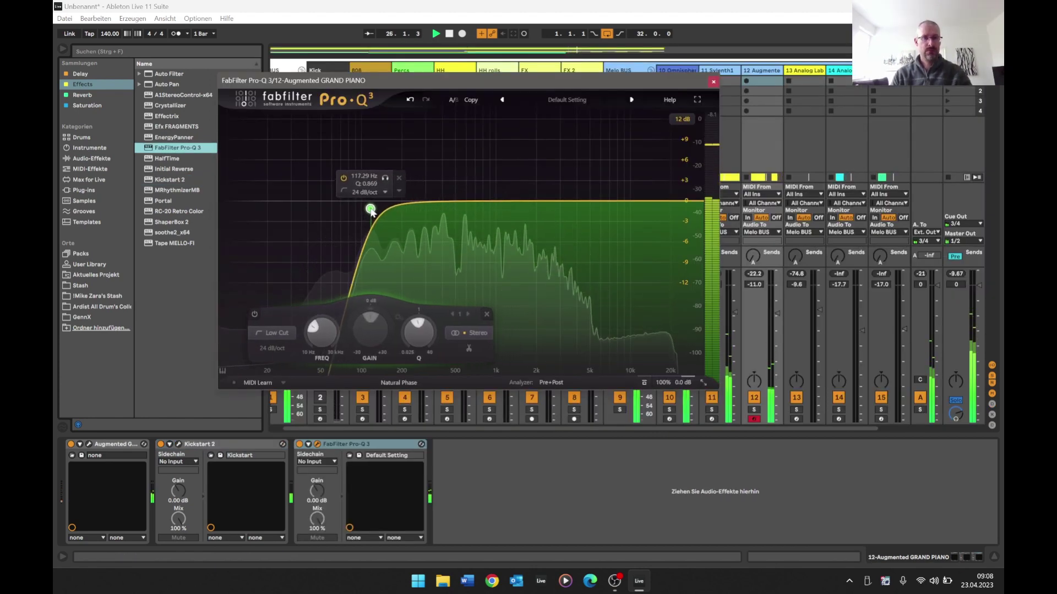
drag(696, 203, 605, 232)
mouse_move(368, 213)
mouse_down()
mouse_move(355, 209)
mouse_move(387, 207)
mouse_move(381, 195)
mouse_move(363, 204)
mouse_move(394, 205)
mouse_move(374, 213)
mouse_move(378, 229)
mouse_move(377, 204)
mouse_up()
- Make the Pro-Q 3 band near 130 Hz a dynamic Low Shelf and move it up to just under 200 Hz
click(372, 222)
scroll(381, 200, down, 5)
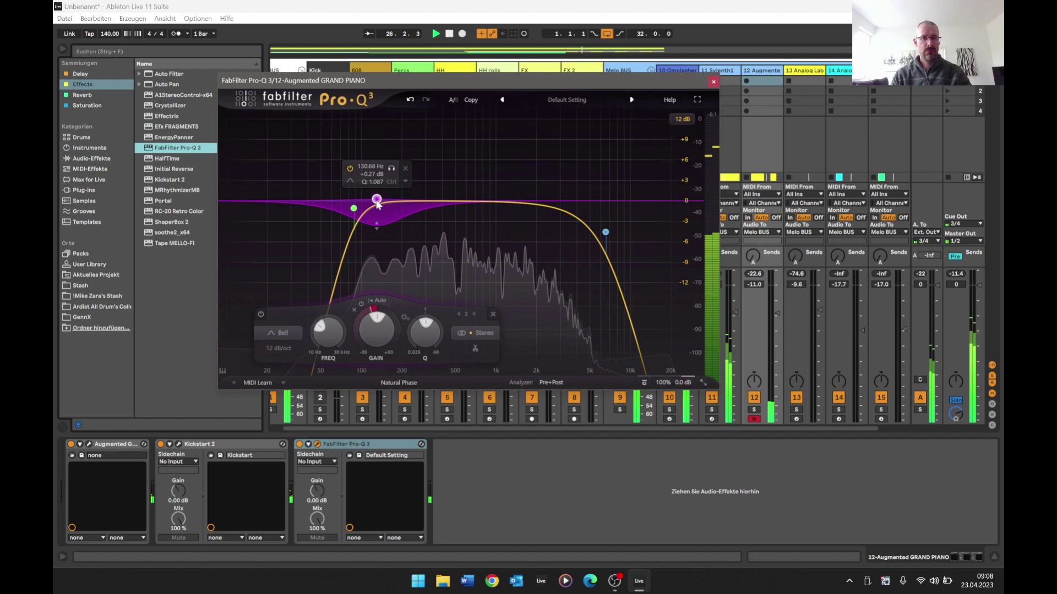
click(351, 181)
click(363, 195)
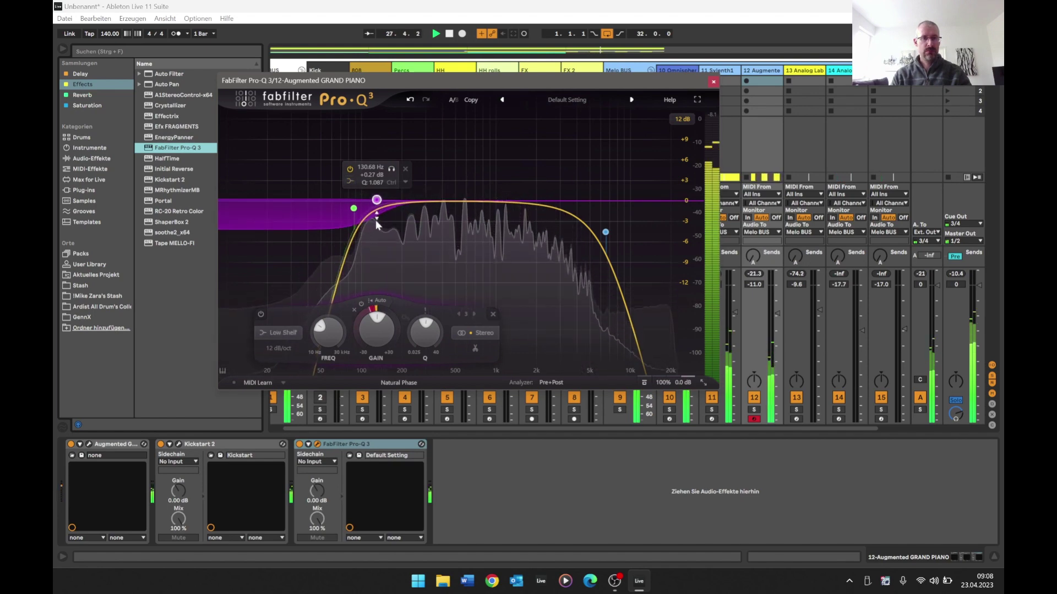
drag(376, 200, 398, 226)
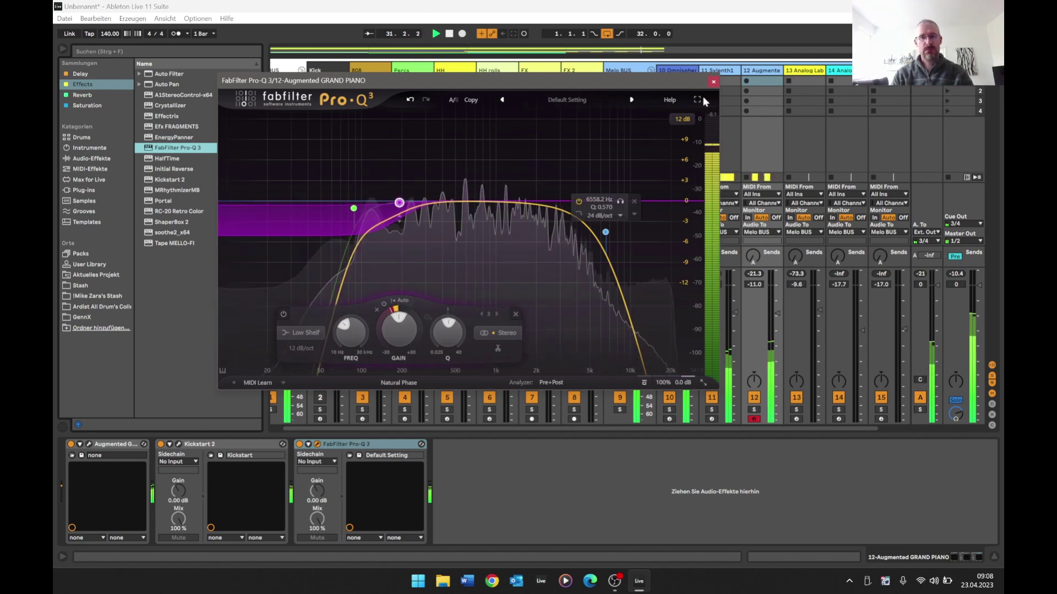
- Close the piano's EQ, add an audio track to the Melo BUS group after the LABS track, and set its audio input to Melo BUS
click(712, 82)
key(Tab)
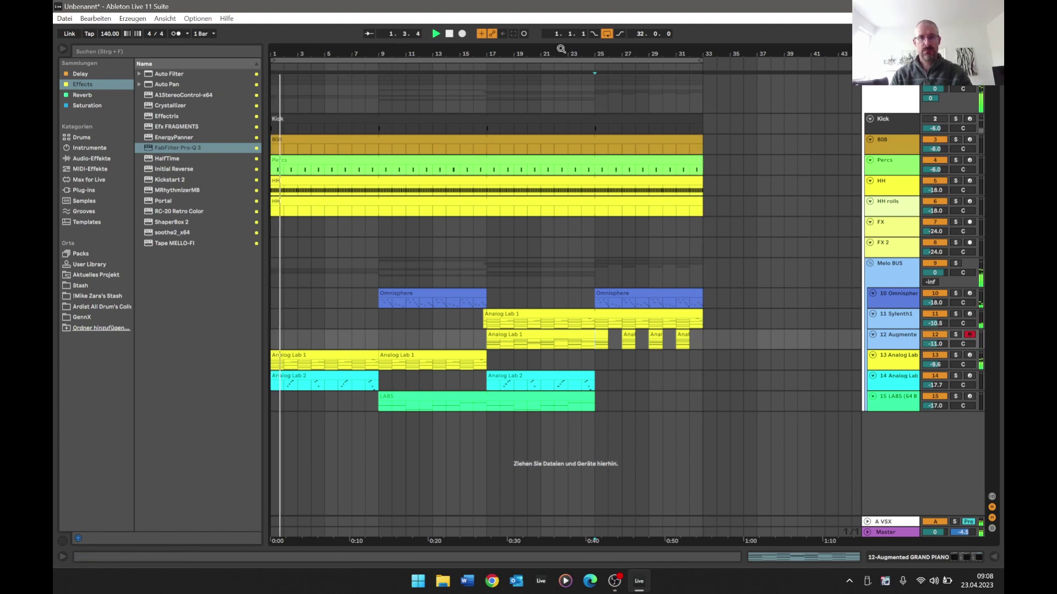
drag(559, 48, 558, 35)
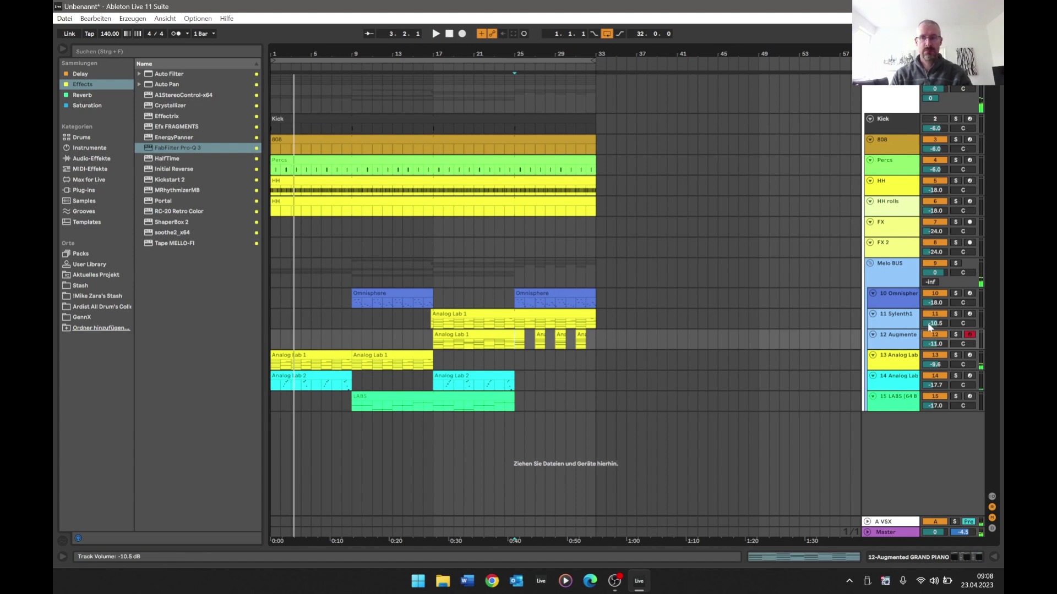
click(906, 265)
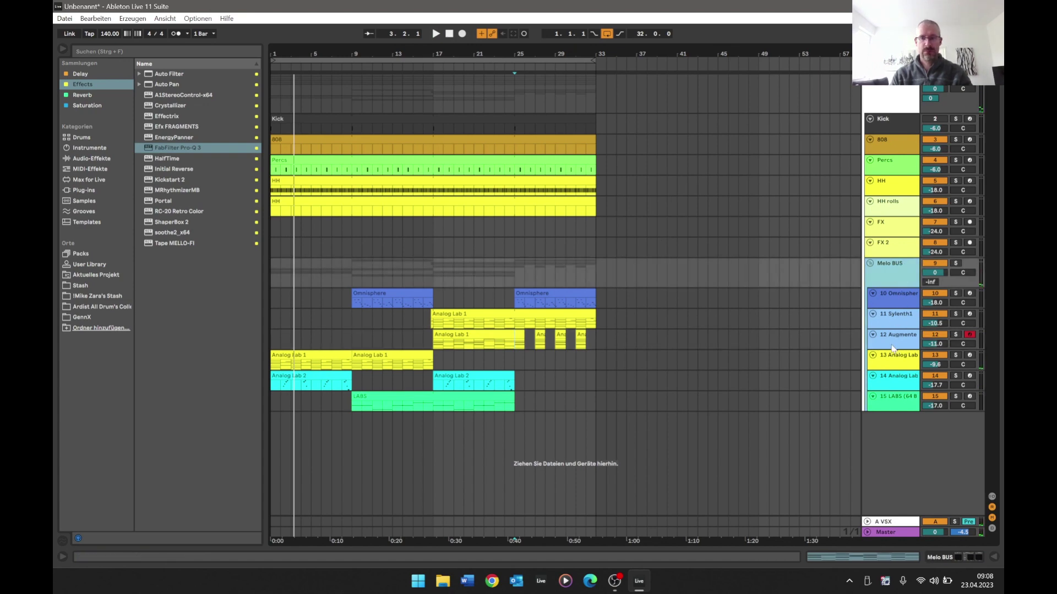
click(882, 408)
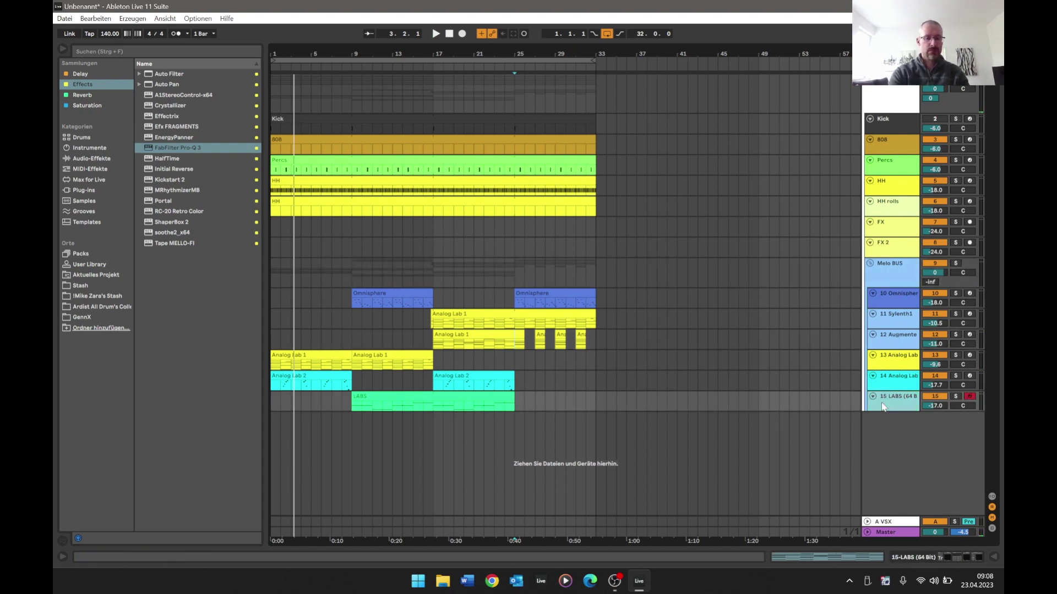
key(ctrl+t)
key(Tab)
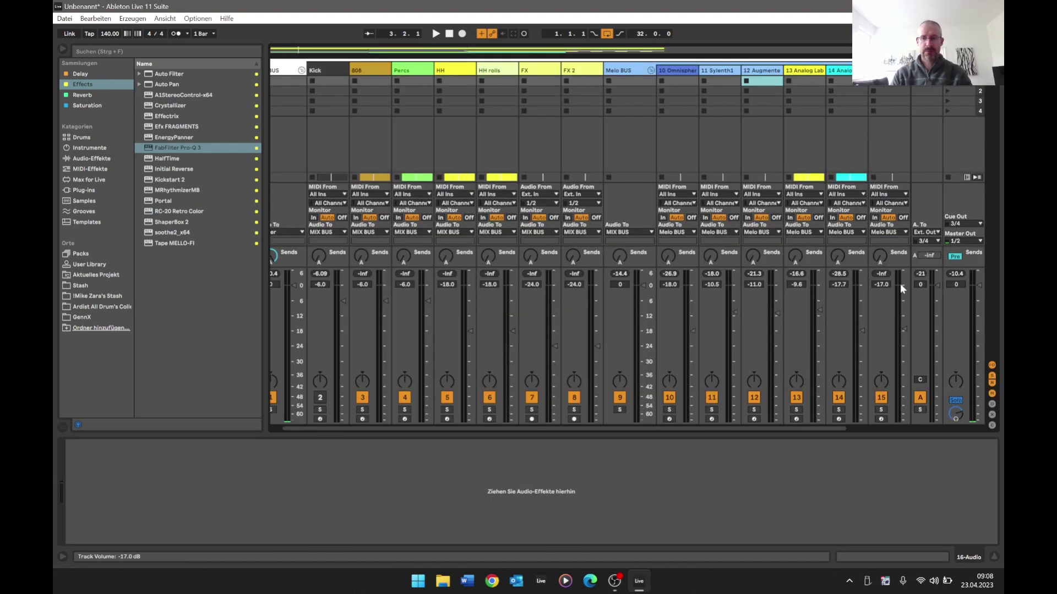
click(63, 49)
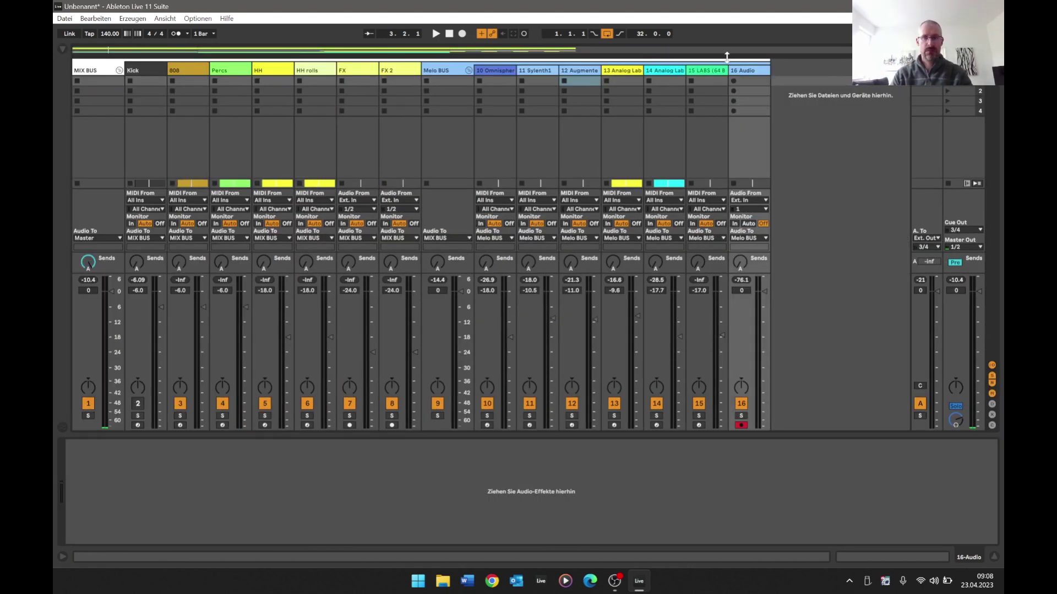
click(764, 208)
click(801, 196)
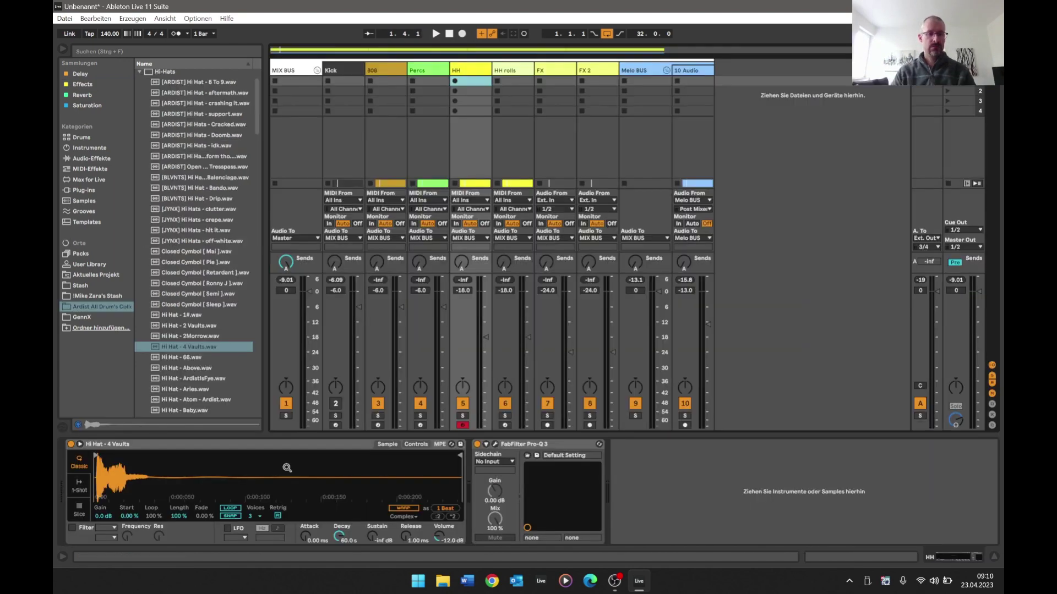
- Open the recorded melody clip on the 10 Audio track, transpose it to -4 semitones and play it back
key(Tab)
key(space)
key(space)
double_click(334, 276)
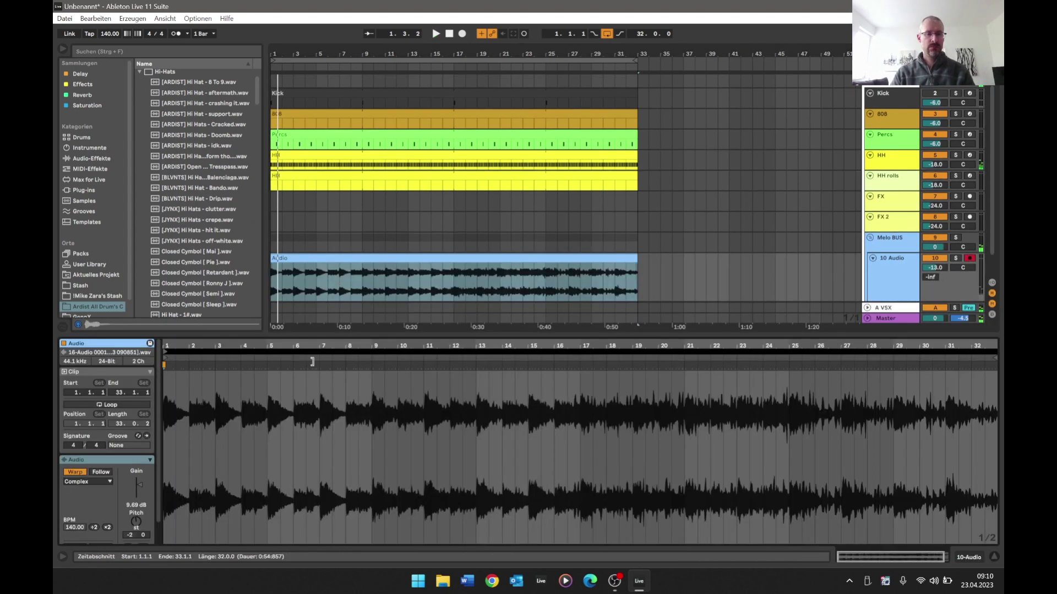
drag(136, 525, 136, 530)
key(space)
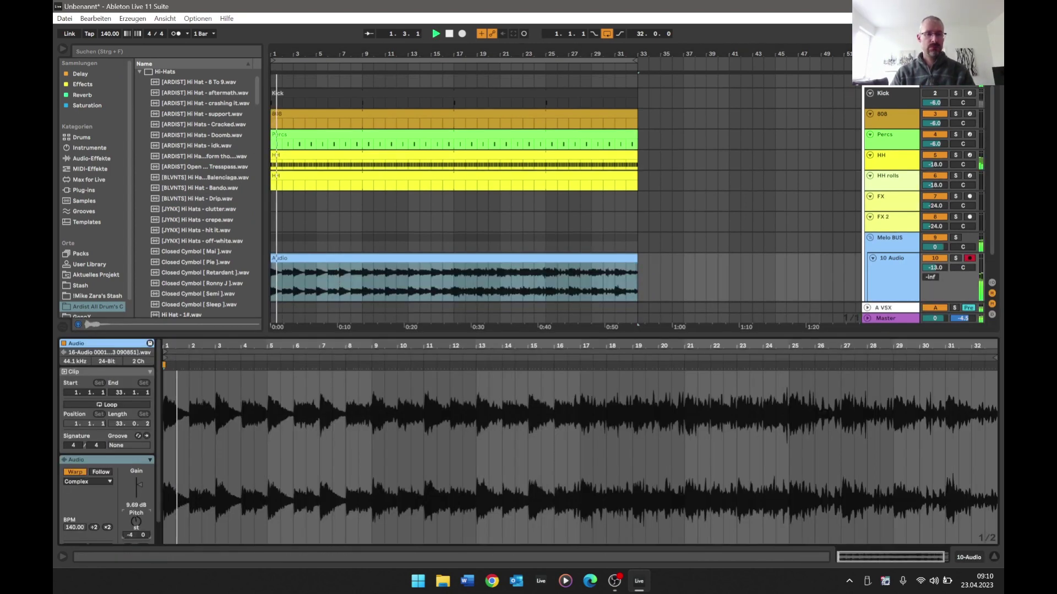
key(space)
- Try the beat at 125 BPM and set the project tempo to 133 BPM, checking each by playback
drag(107, 37, 107, 36)
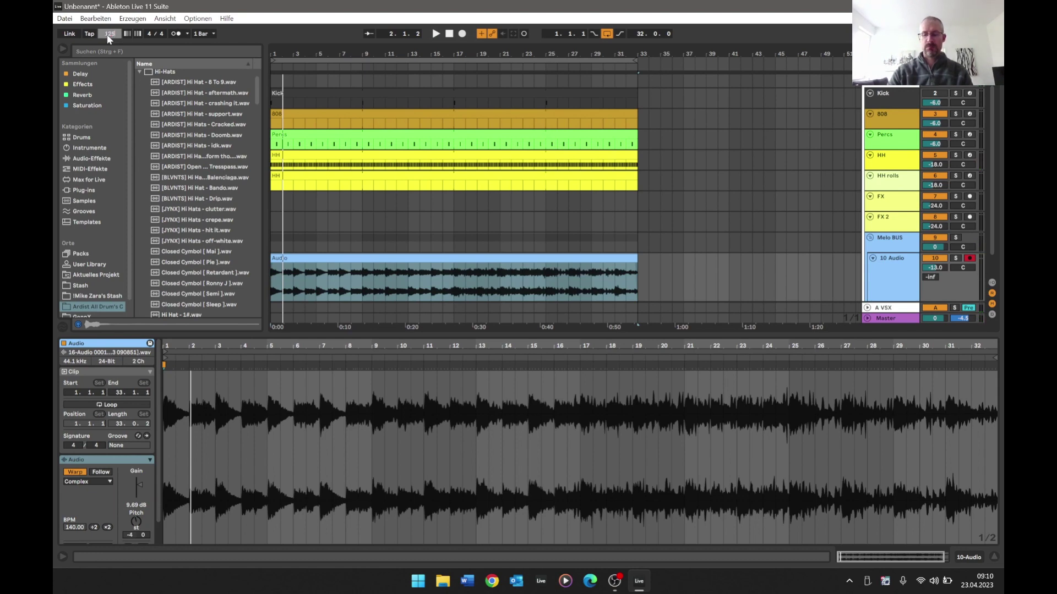
text(125)
key(Return)
key(space)
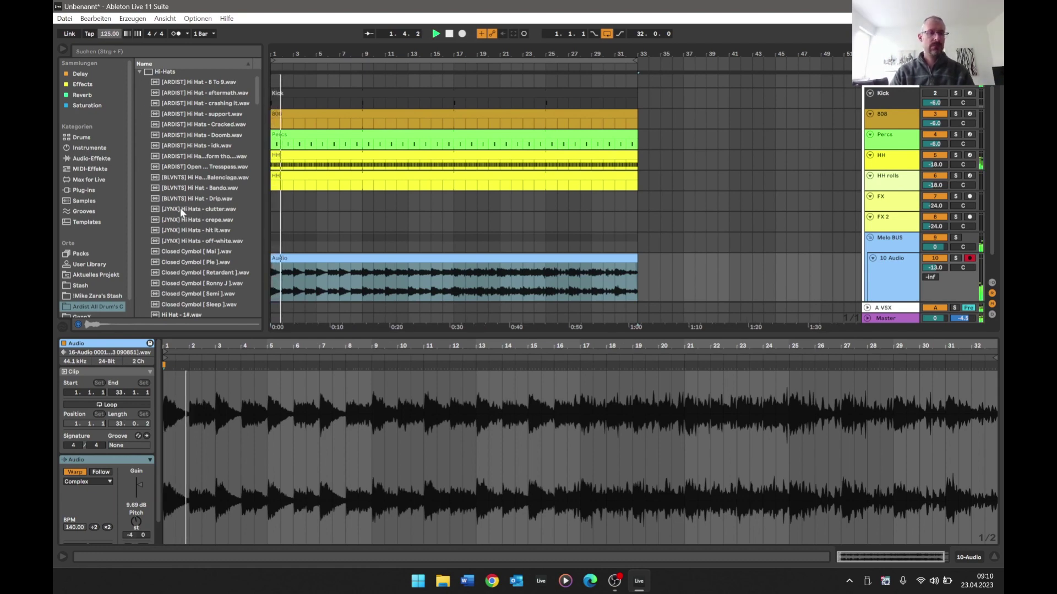
text(133)
key(Return)
key(space)
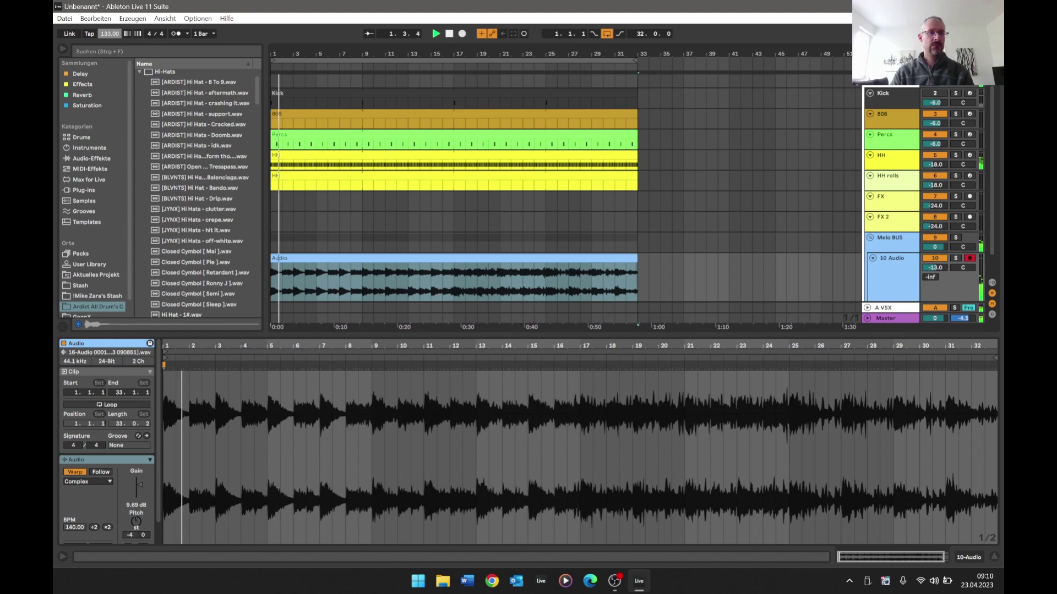
key(space)
- Close the Hi-Hats sample folder, open the Claps folder and preview claps such as Apollo, Balenciaga and Ardist Slap Clap
click(140, 72)
click(141, 84)
click(165, 126)
click(186, 233)
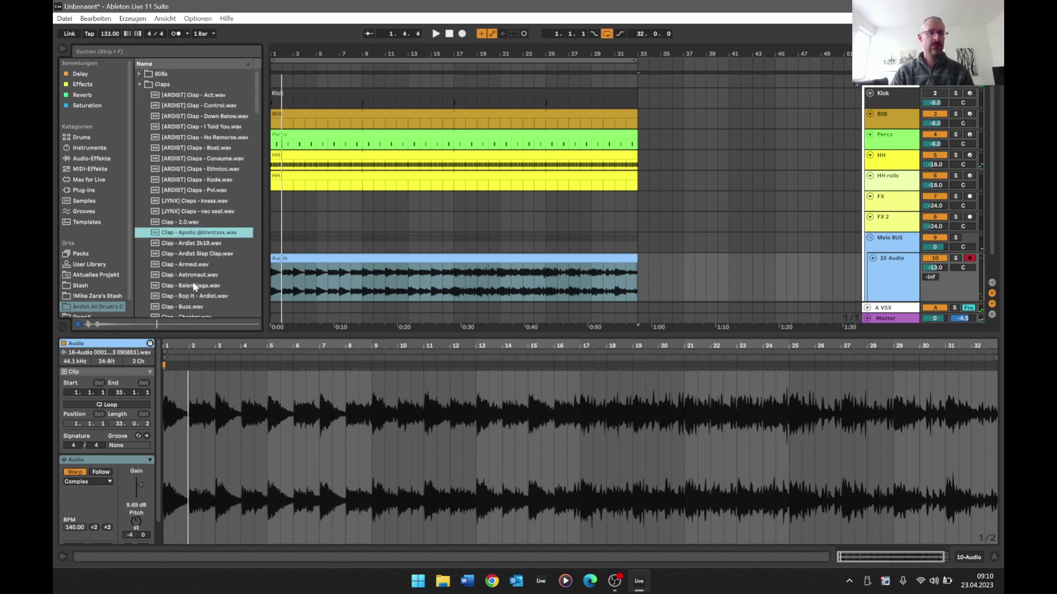
click(195, 286)
scroll(197, 287, down, 1)
click(185, 178)
click(196, 211)
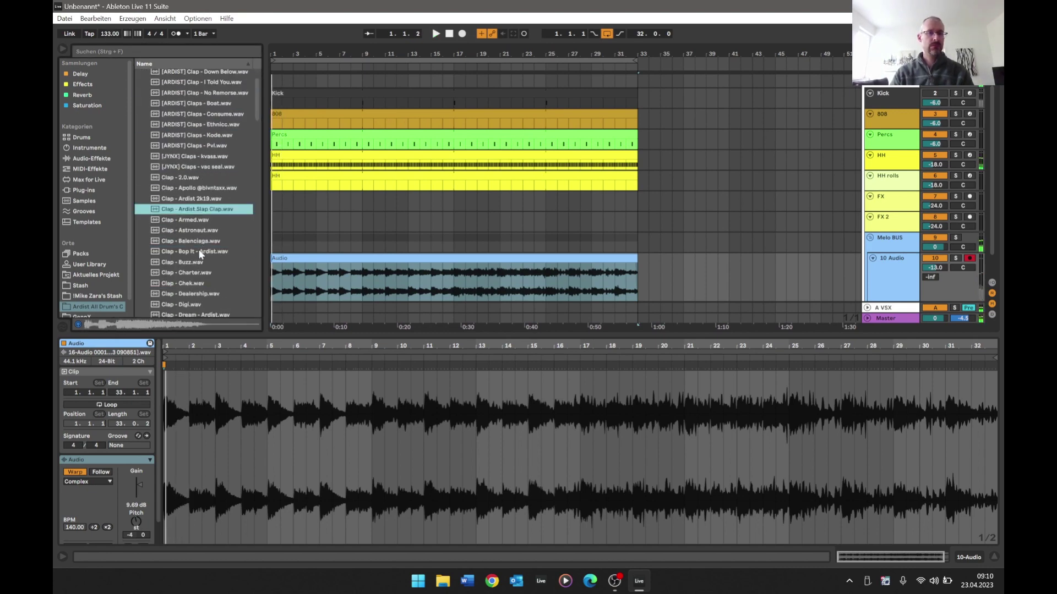
- Preview the claps from Bop It to Float against the playing track
key(space)
click(201, 251)
scroll(201, 245, down, 1)
click(186, 229)
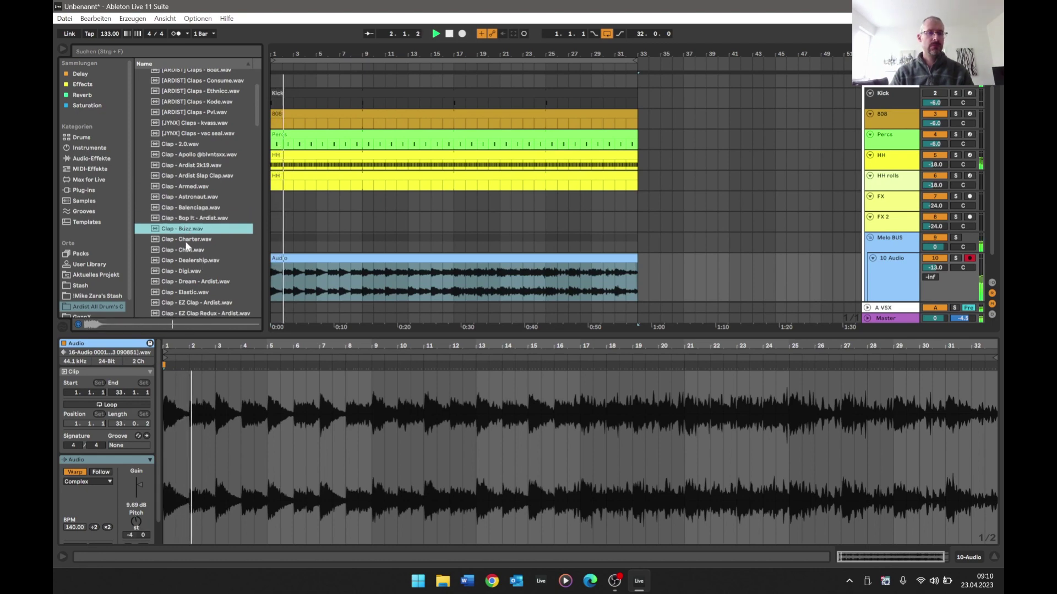
click(188, 239)
click(192, 250)
click(198, 281)
scroll(208, 295, down, 1)
click(203, 292)
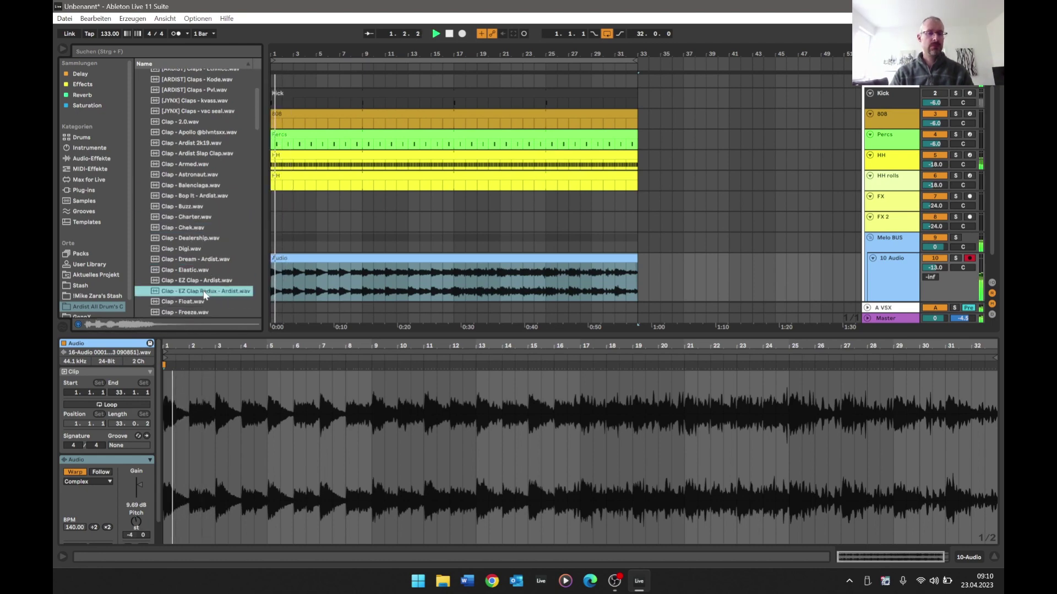
click(210, 281)
scroll(207, 275, down, 2)
click(200, 248)
click(194, 258)
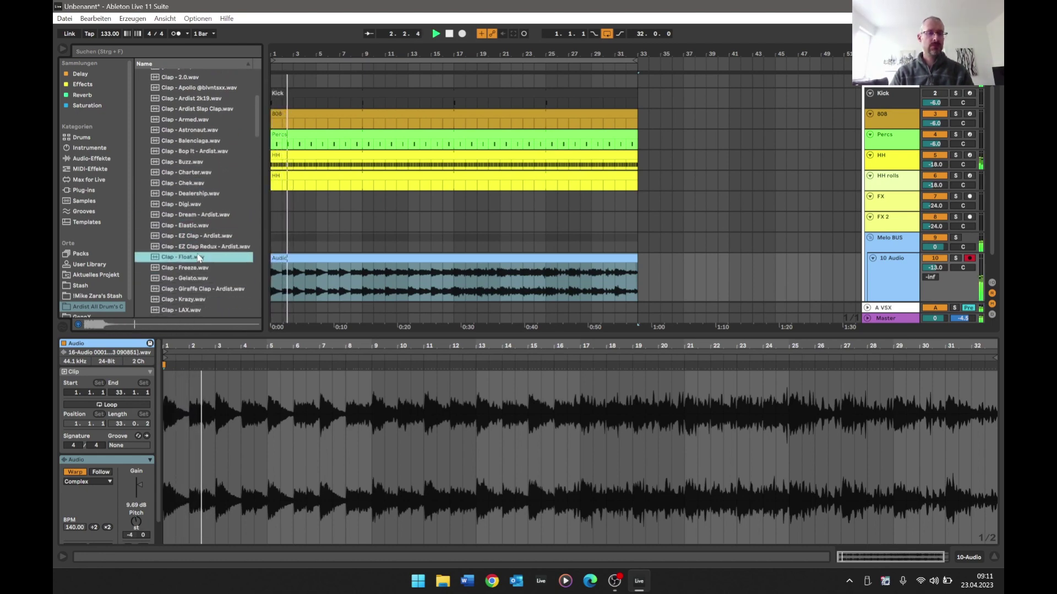
- Load Clap - EZ Clap Redux - Ardist onto the C1 pad of the Percs track's Drum Rack and play it back
click(193, 249)
key(Tab)
drag(179, 249, 120, 522)
key(space)
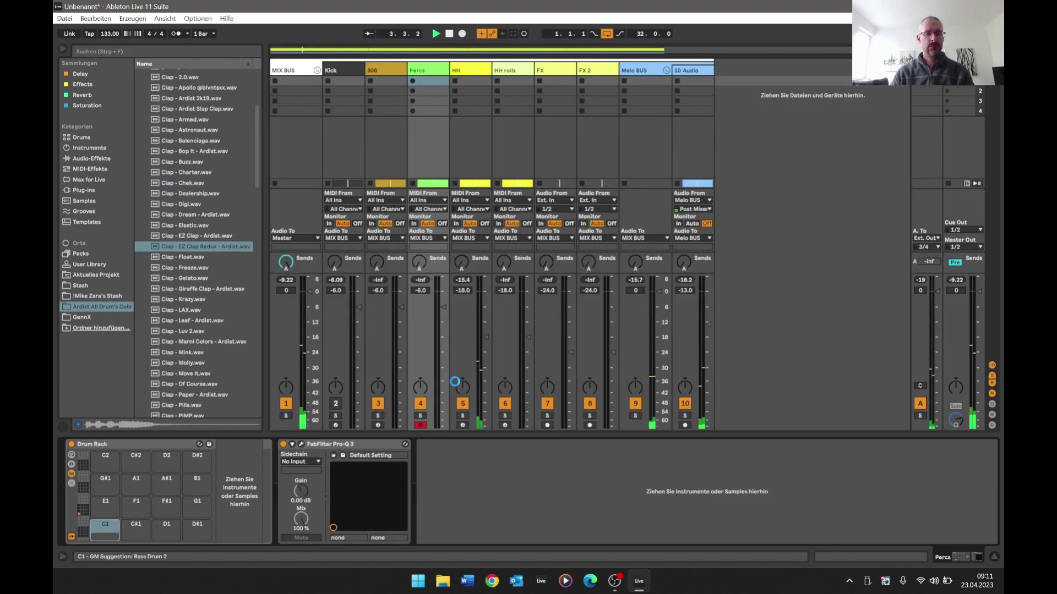
- Raise the clap chain's volume to -5.7 dB and lower the HH track to -21.5 dB
key(Tab)
key(Tab)
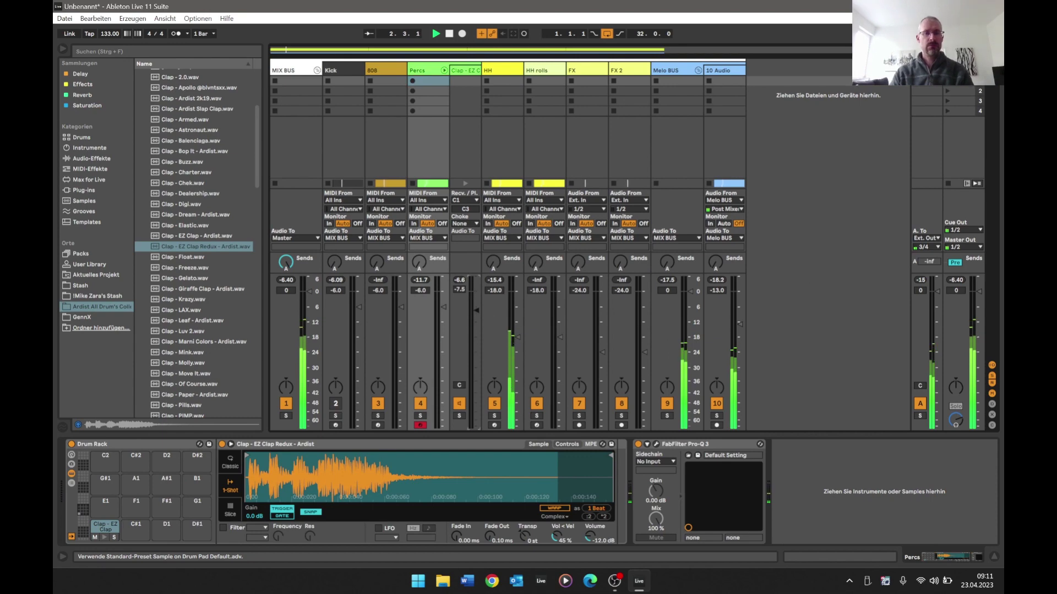
drag(477, 311, 477, 307)
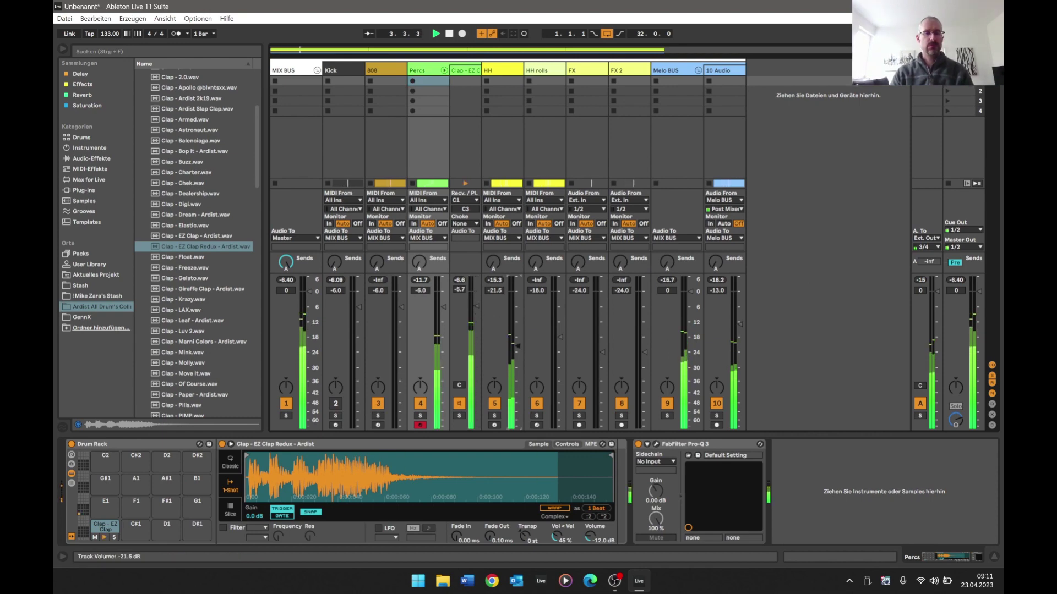
- Preview more claps, including Marni Colors, collapse the Claps folder and return to the arrangement
click(177, 184)
click(204, 342)
scroll(206, 345, down, 2)
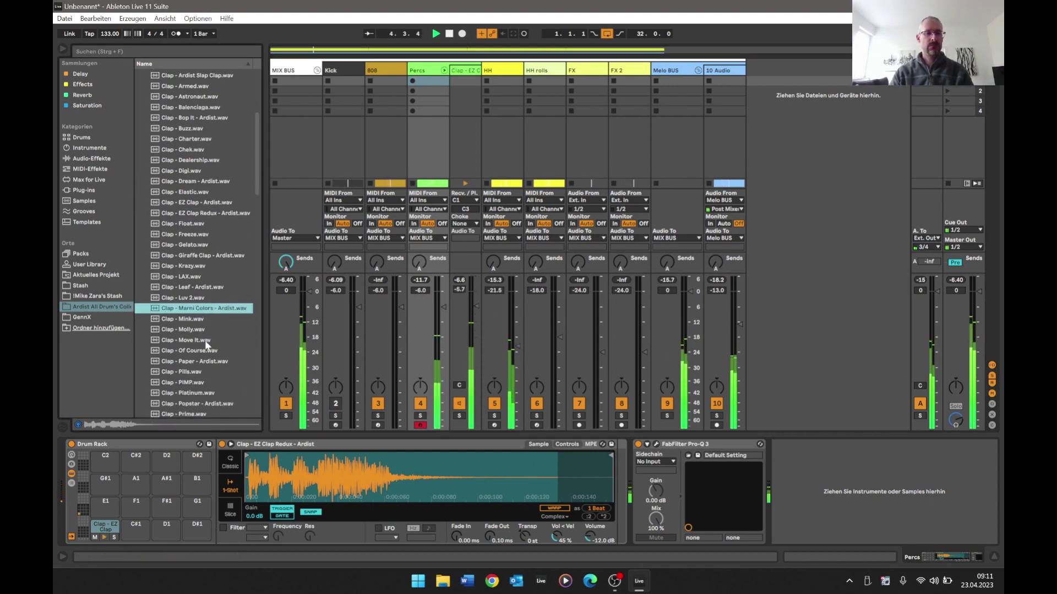
click(206, 370)
key(Left)
key(Left)
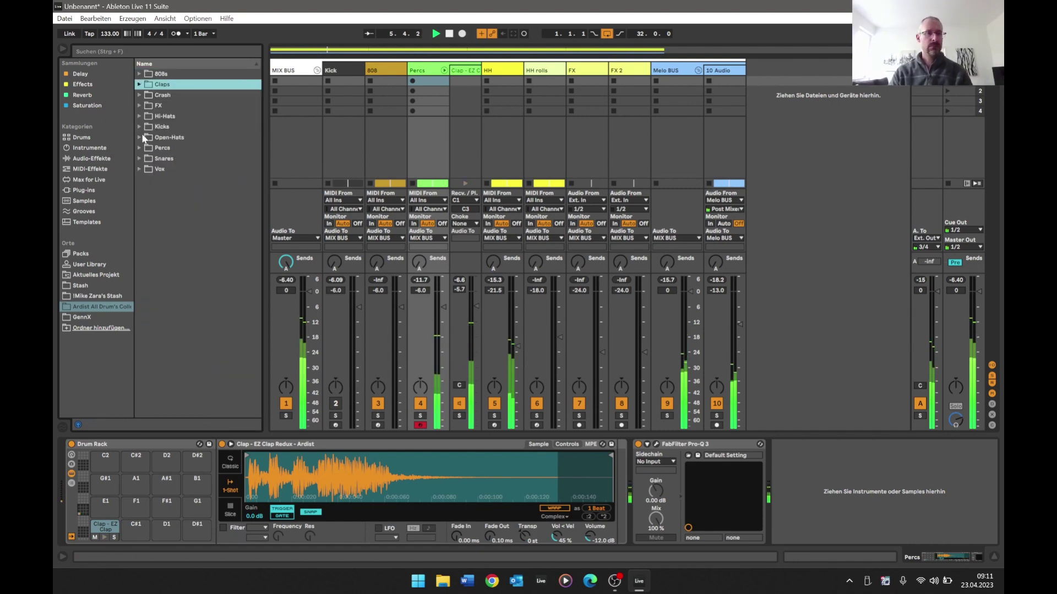
key(Tab)
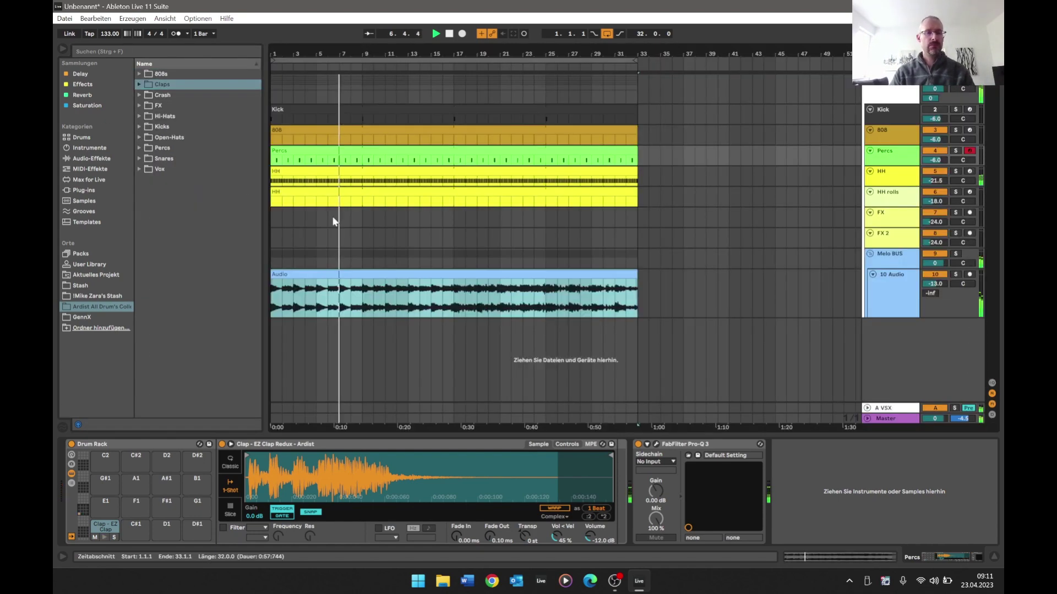
key(Tab)
key(Tab)
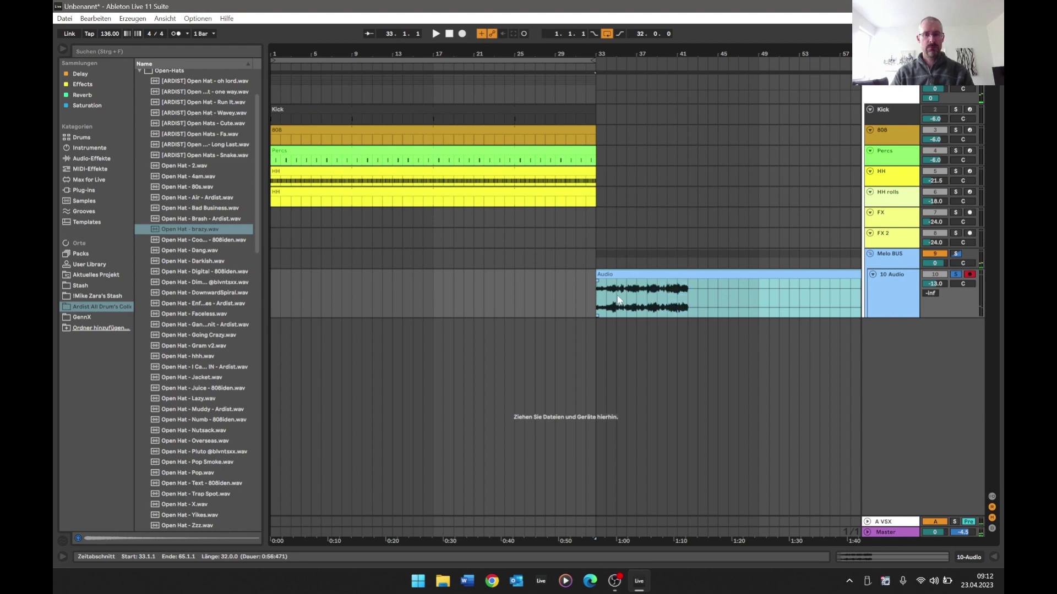
- Listen to parts of the 10 Audio clip that starts at bar 33, up to around bar 46
click(618, 300)
key(space)
key(space)
mouse_move(670, 54)
mouse_down()
mouse_move(545, 51)
mouse_move(592, 39)
mouse_up()
click(698, 303)
click(664, 307)
key(space)
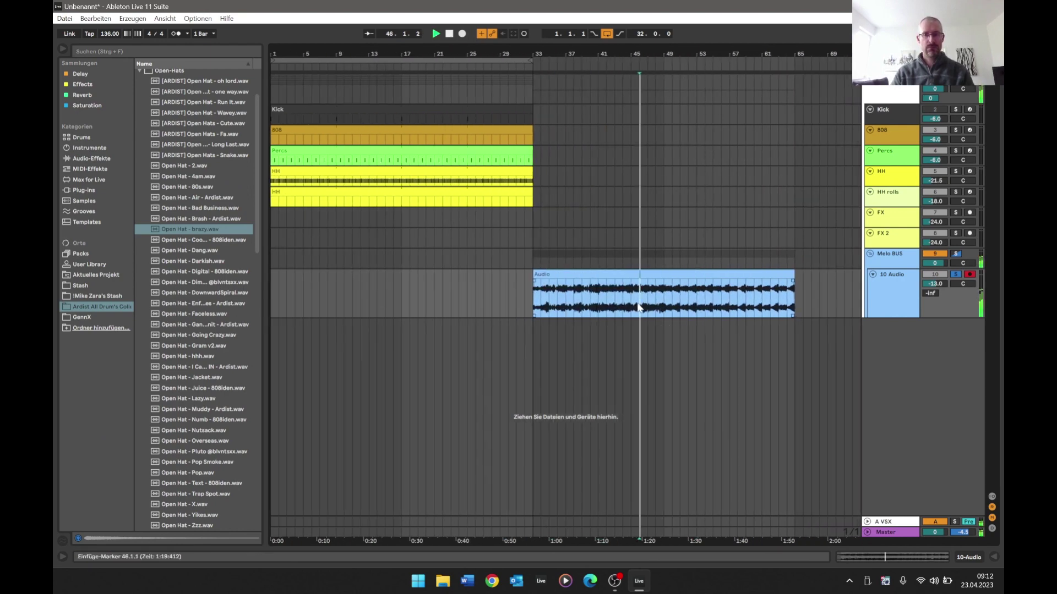
key(space)
key(space)
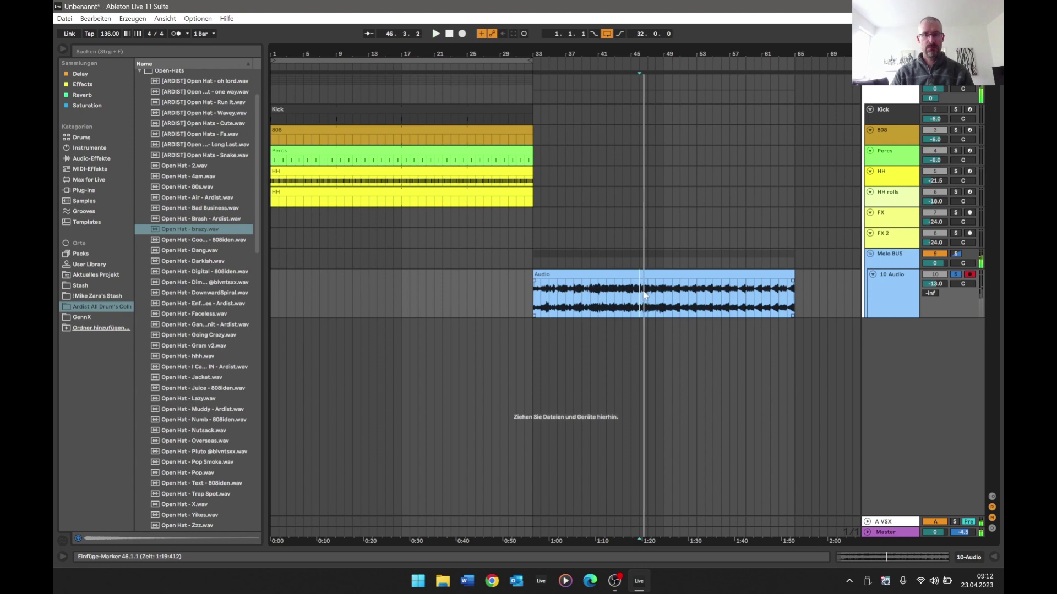
- Compare playback of the 10 Audio clip from several start points around bars 44 to 46
drag(655, 53, 624, 53)
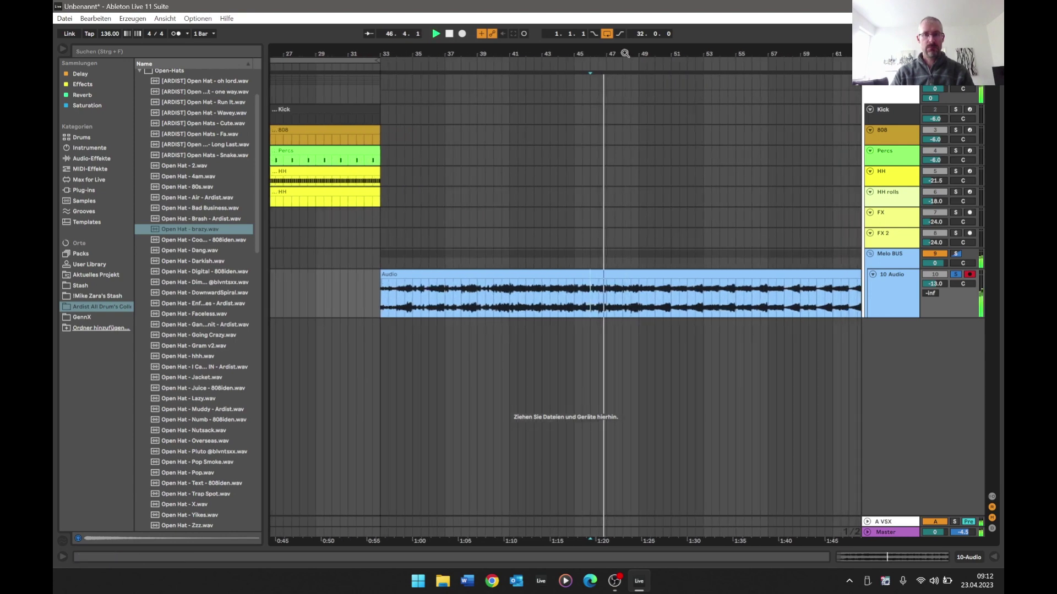
key(space)
click(548, 303)
key(space)
key(space)
click(584, 301)
key(space)
key(space)
click(558, 303)
key(space)
key(space)
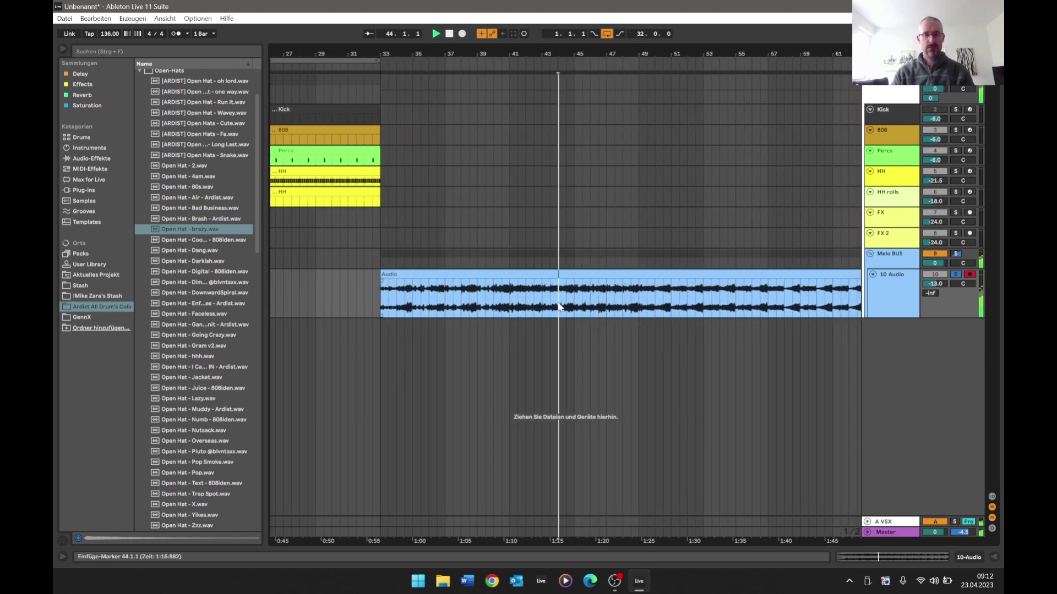
key(space)
key(space)
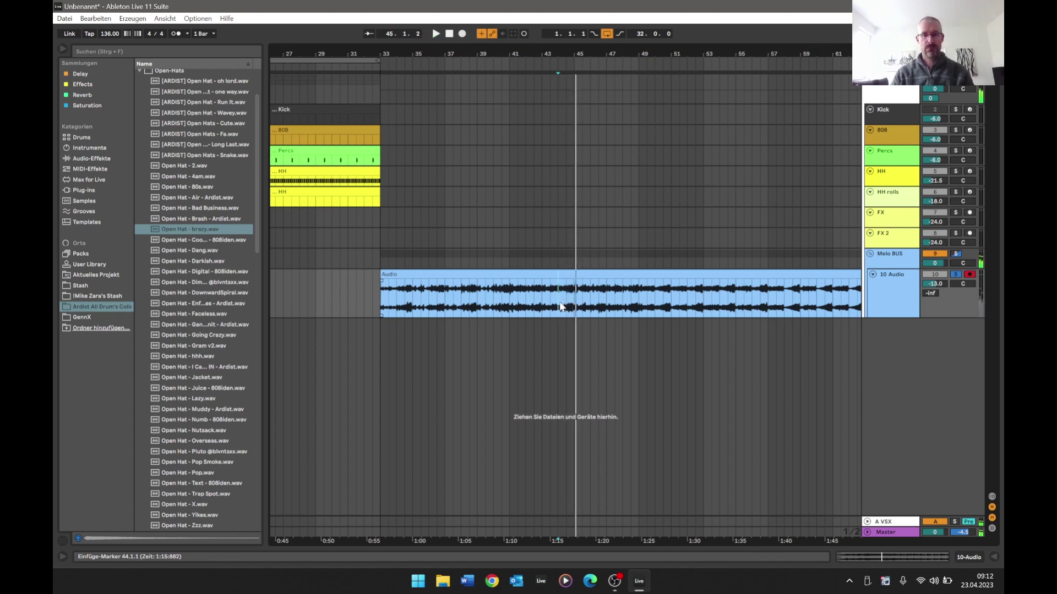
key(space)
key(space)
- Copy the two-bar section from bar 44 to bar 46 of the 10 Audio clip to bar 13 on the same track
drag(560, 306, 588, 302)
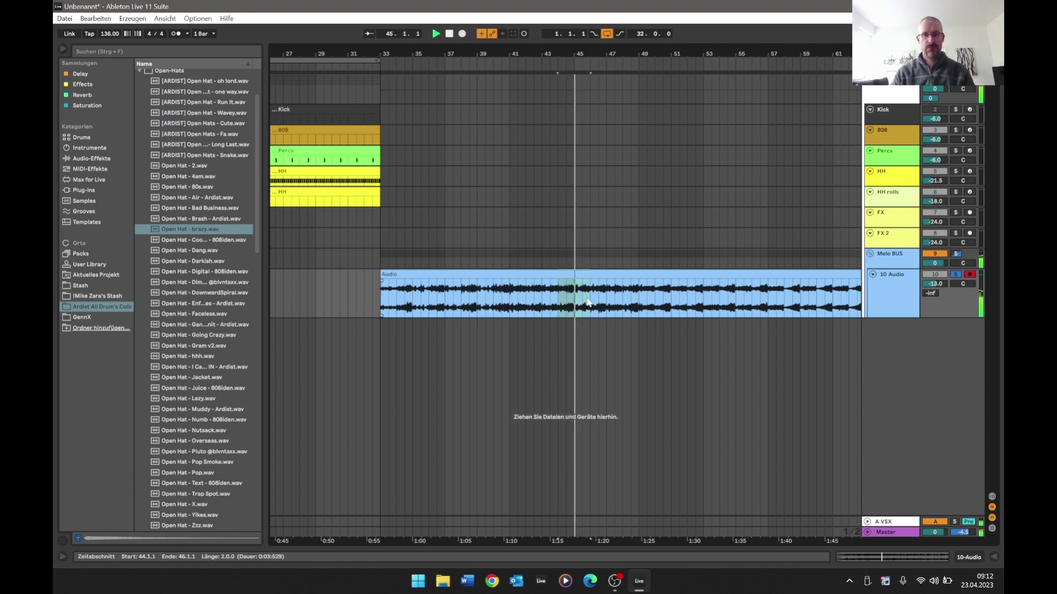
key(space)
drag(588, 302, 294, 262)
drag(318, 52, 522, 61)
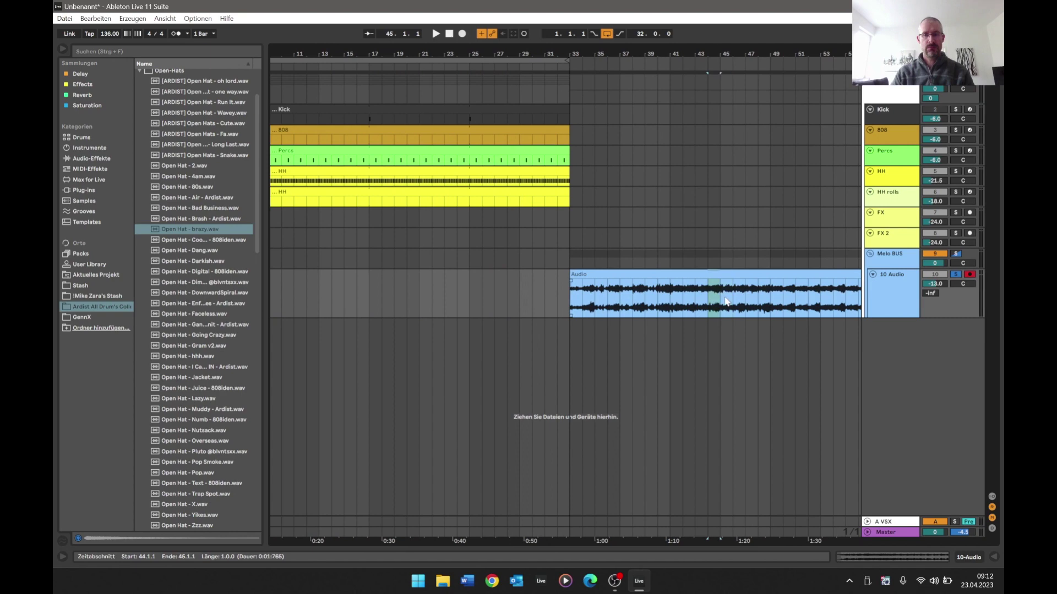
mouse_move(727, 286)
mouse_down()
mouse_move(319, 277)
mouse_move(275, 253)
mouse_move(361, 283)
mouse_move(409, 274)
mouse_up()
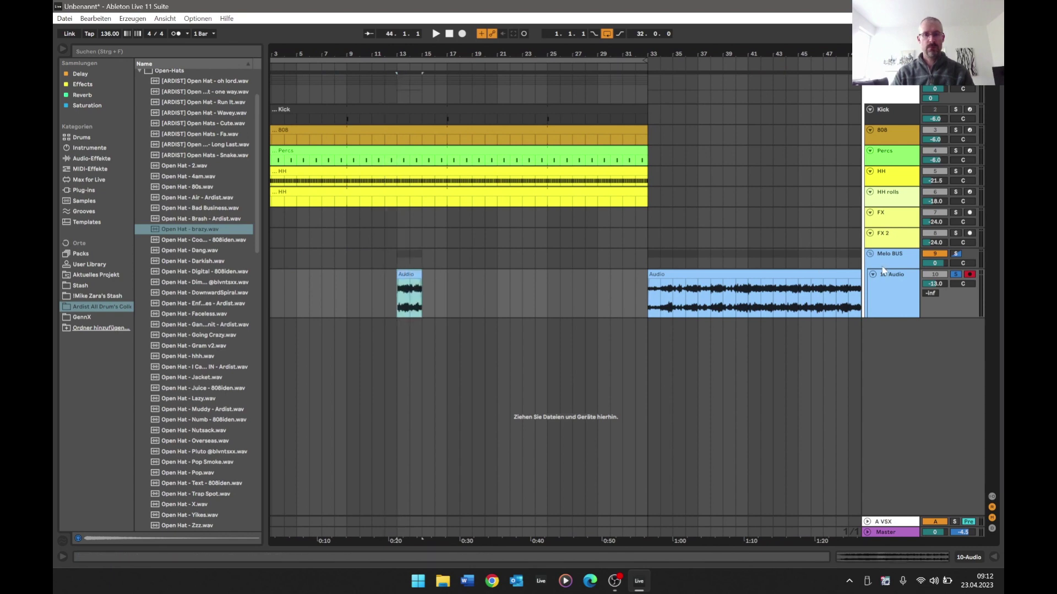
- Add an empty audio track and arrange it inside the Melo BUS group directly above the track holding the audio clips
key(minus)
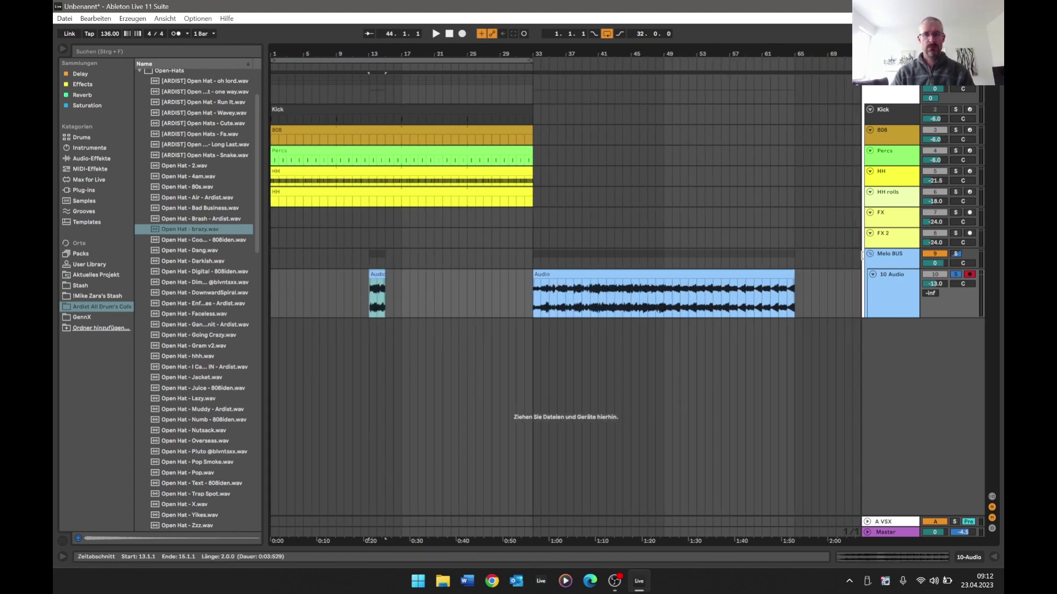
key(ctrl+t)
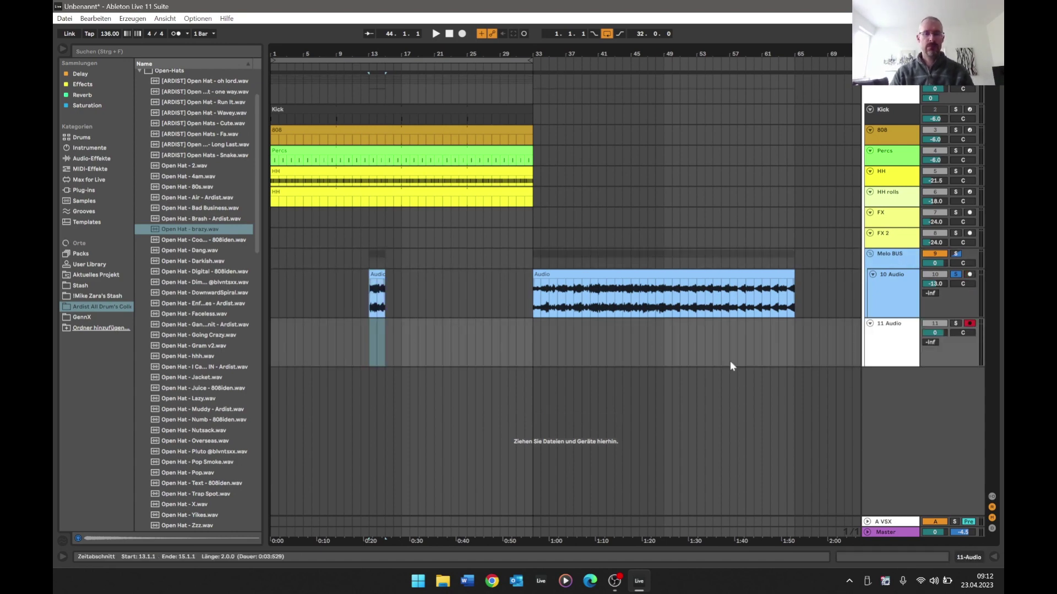
drag(903, 289, 900, 341)
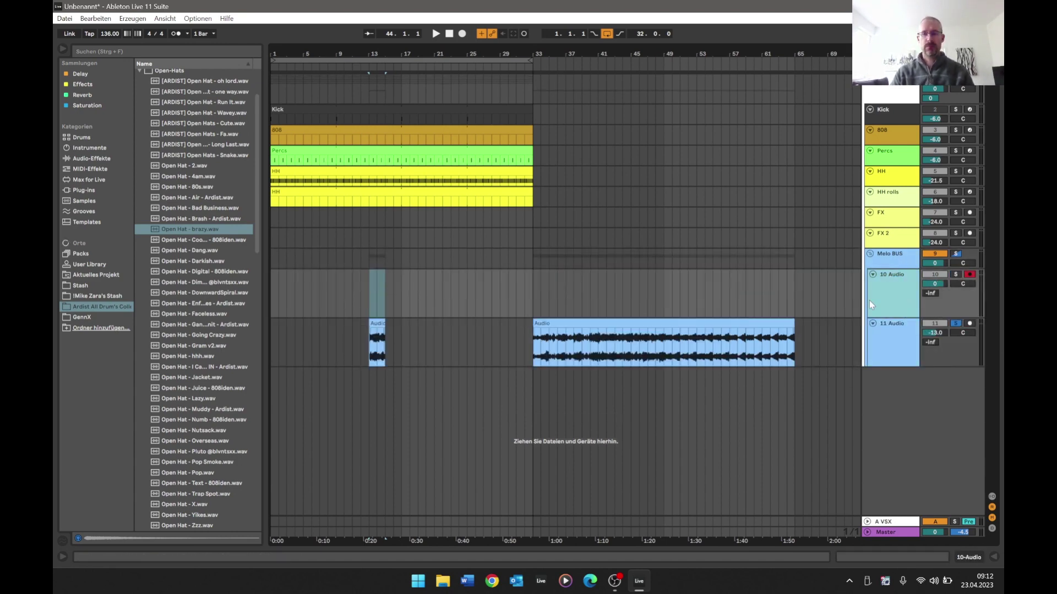
- Move the two-bar clip from bar 13 to bar 1 on the 10 Audio track and set that track's volume to -13.1 dB
drag(385, 335, 286, 291)
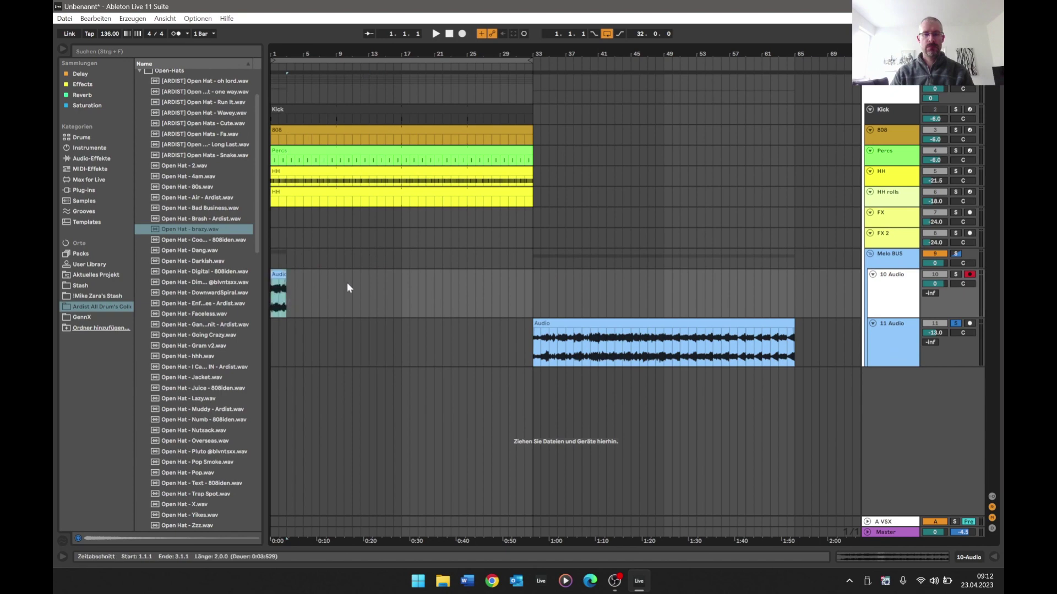
key(Tab)
drag(775, 192, 775, 226)
key(space)
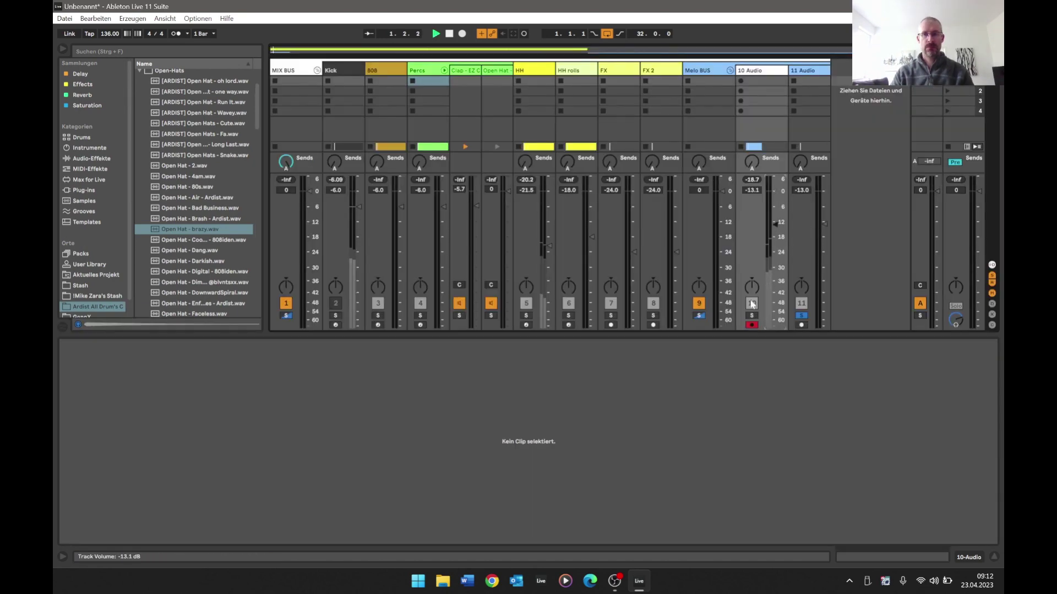
key(Tab)
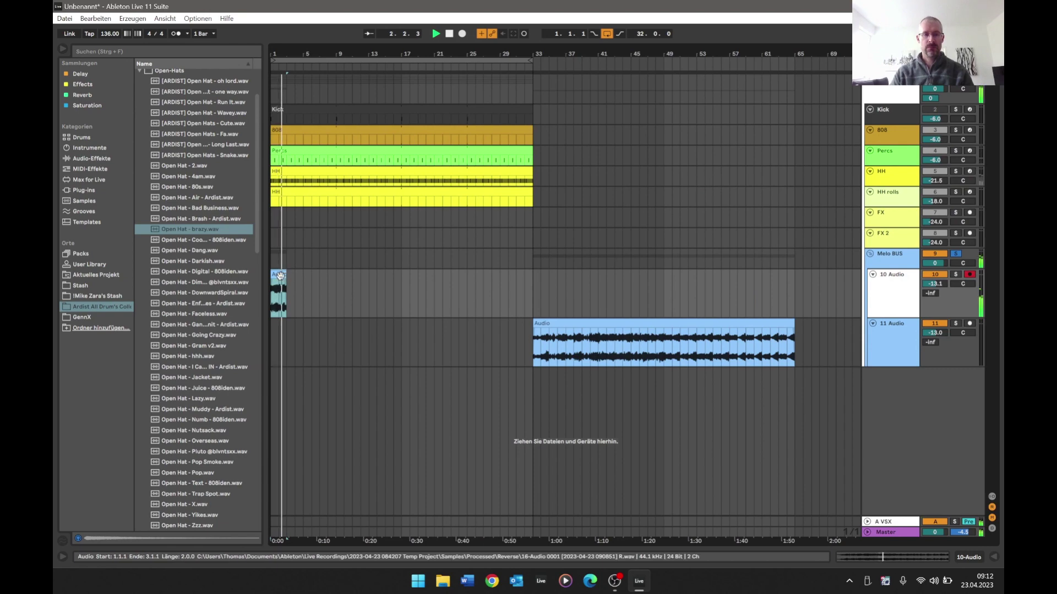
- Duplicate the two-bar clip on the 10 Audio track to bar 3 and turn on the metronome for playback
key(ctrl+d)
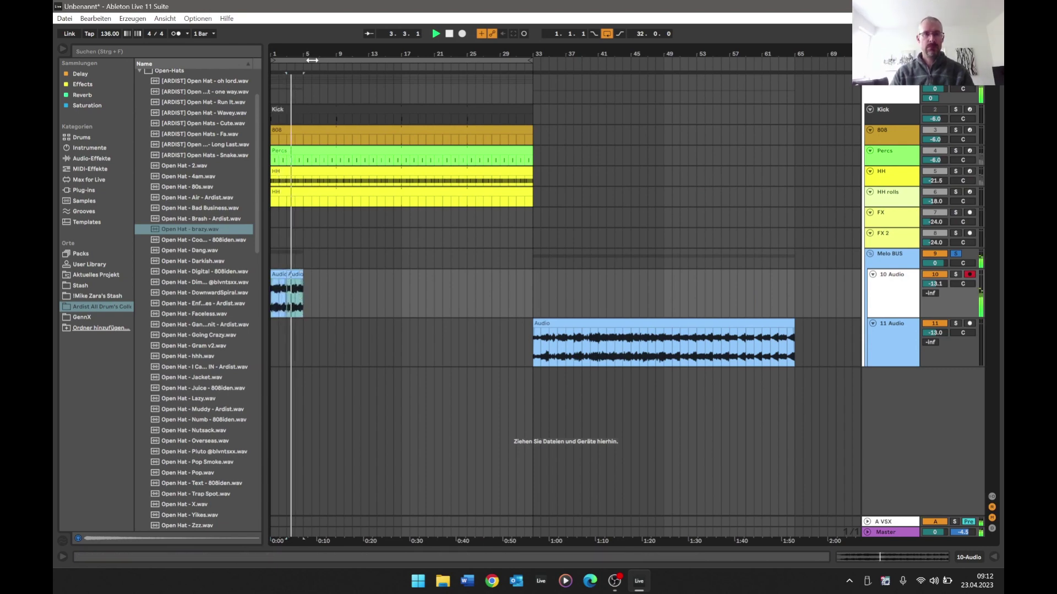
drag(315, 51, 323, 53)
key(space)
click(274, 273)
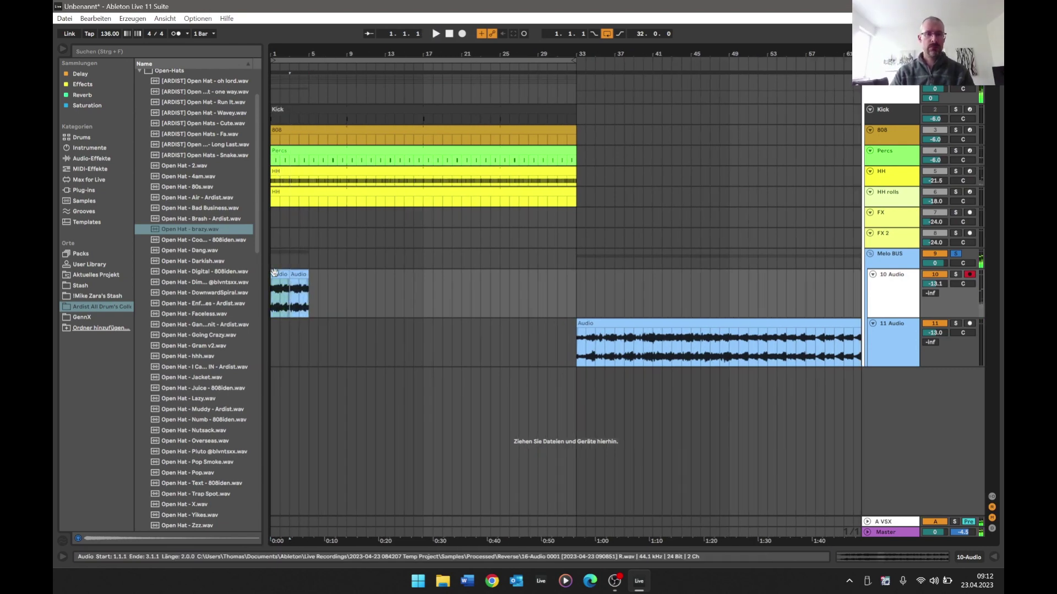
key(space)
click(177, 34)
drag(291, 53, 292, 88)
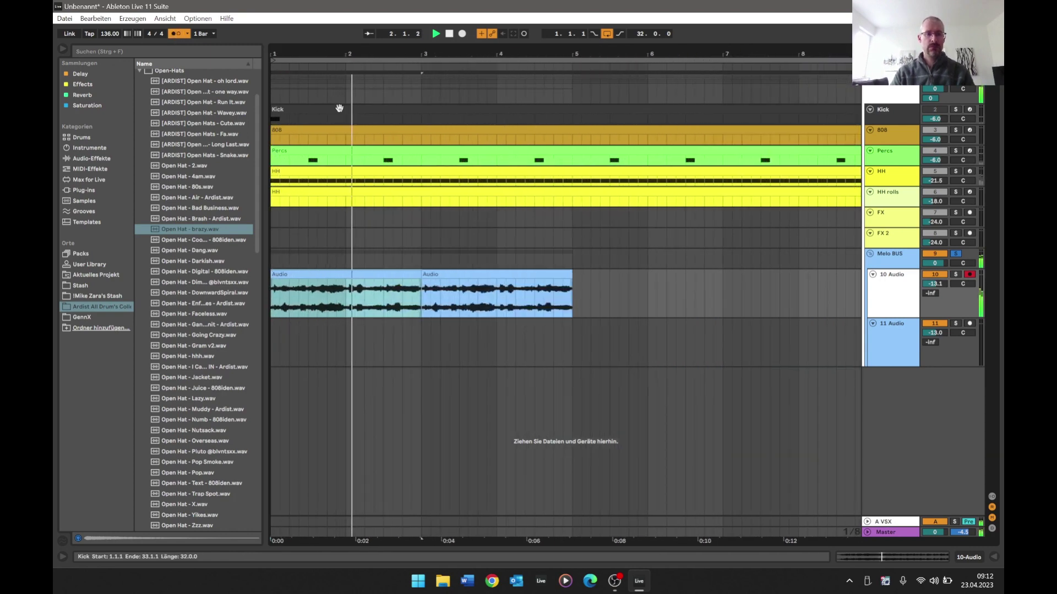
- Open the waveform of the first clip on 10 Audio and examine its start around 13.1.3 during playback
key(space)
key(space)
double_click(325, 274)
key(space)
key(space)
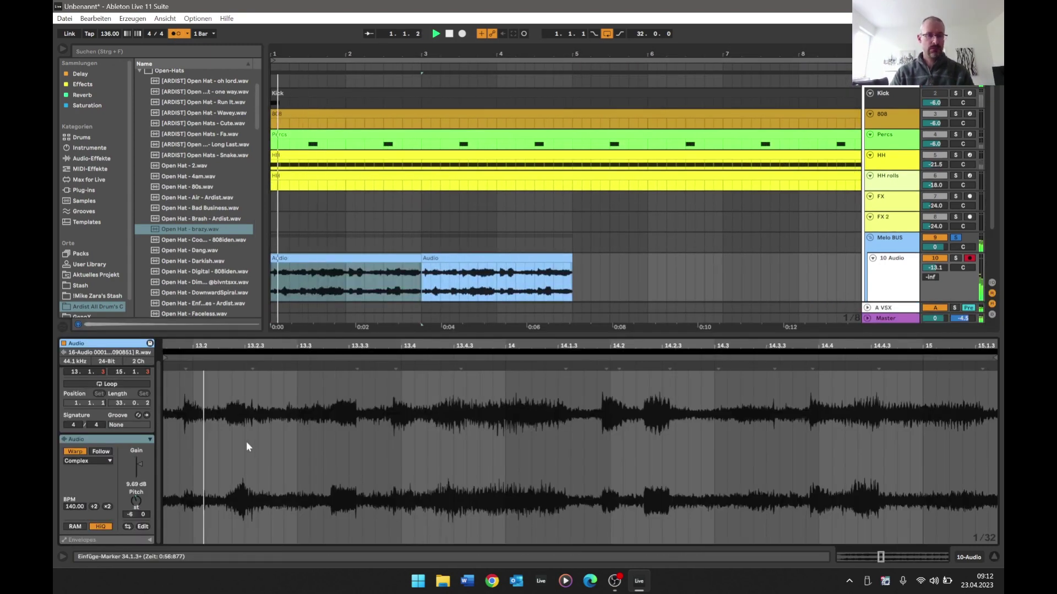
key(space)
drag(178, 347, 358, 363)
key(space)
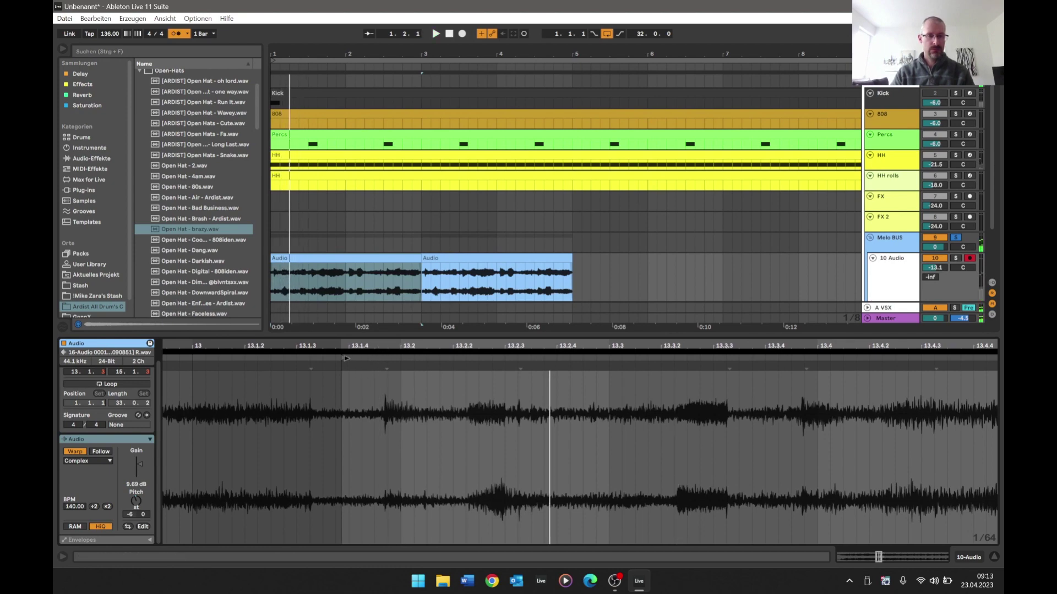
- Replay the opening beats of the first clip several times to compare its start with the metronome
mouse_move(347, 358)
mouse_down()
mouse_move(391, 358)
mouse_move(341, 360)
mouse_up()
key(space)
key(space)
key(space)
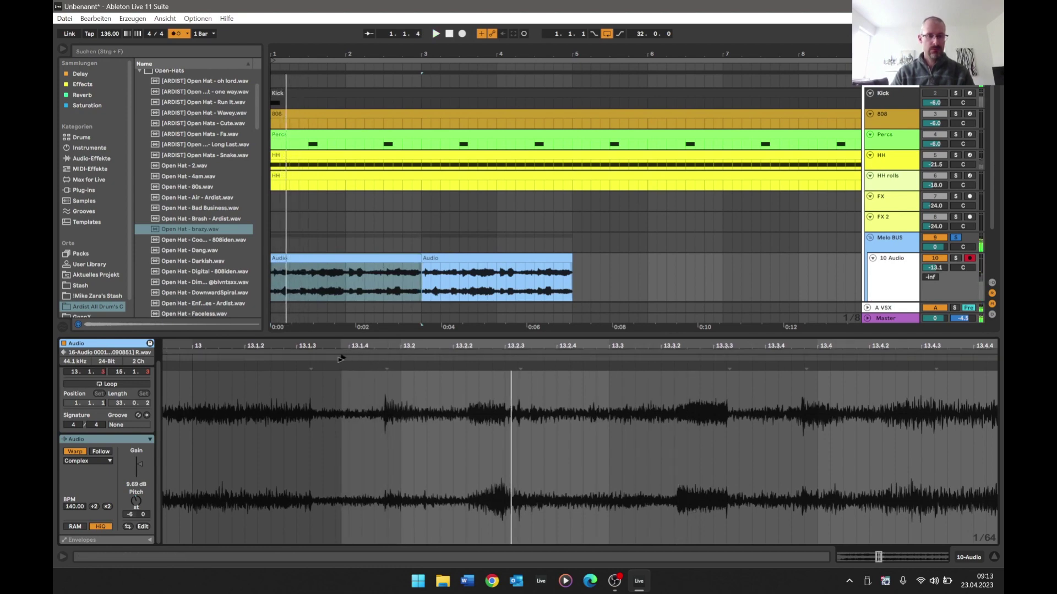
key(space)
key(space)
key(space)
key(space)
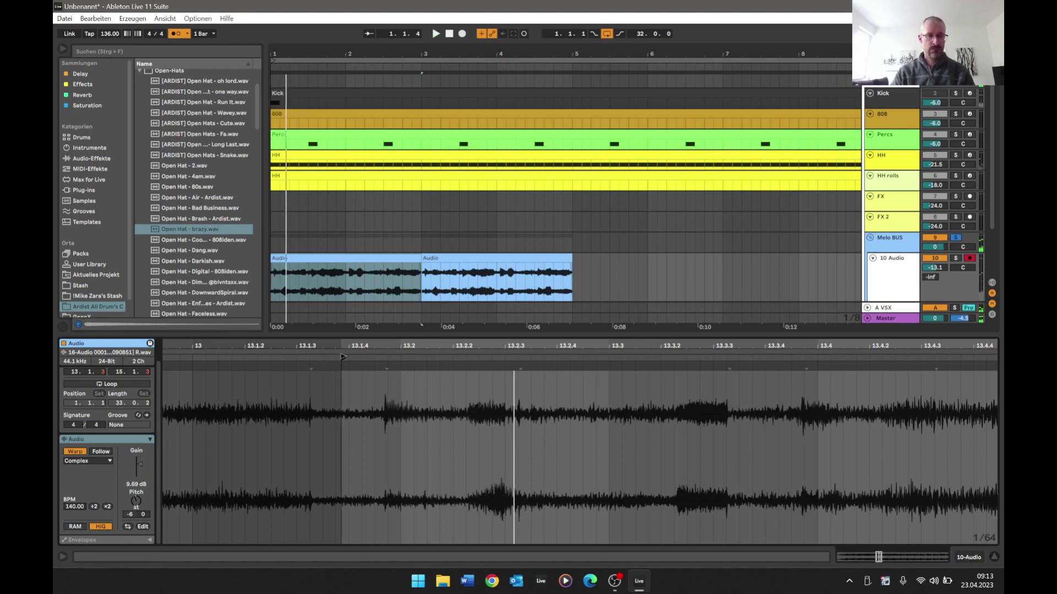
key(space)
- Check the first clip's timing against the metronome and warp the transient near 14.2 slightly later toward the beat
drag(441, 351, 442, 308)
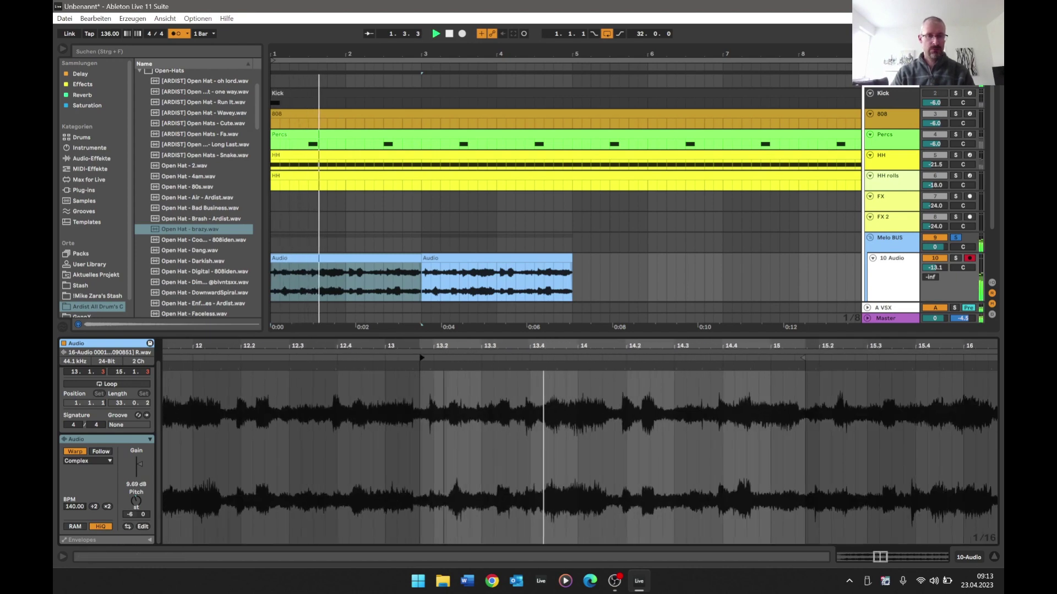
key(space)
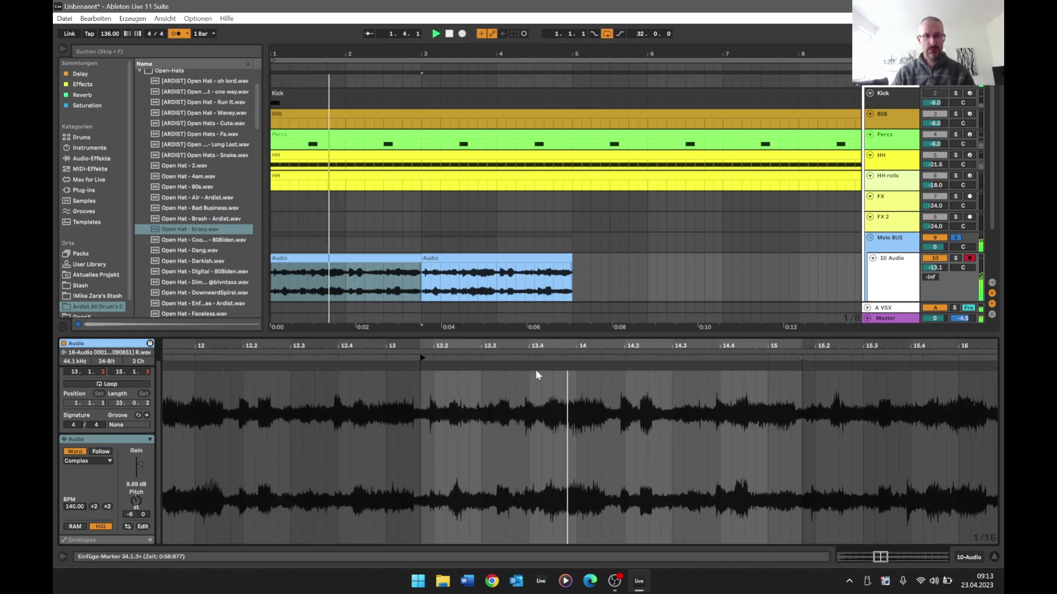
key(space)
key(space)
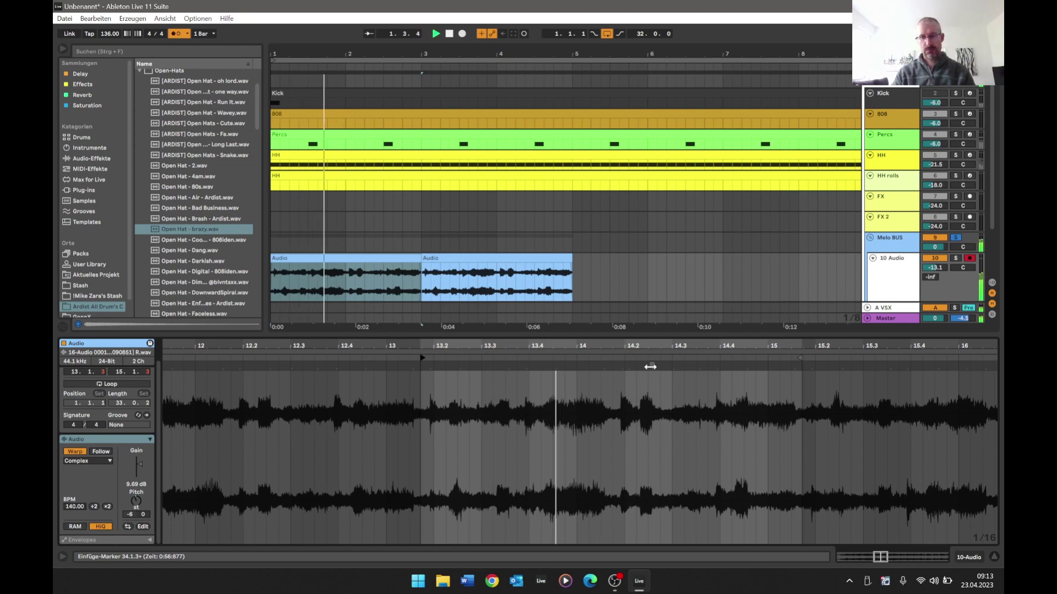
click(618, 367)
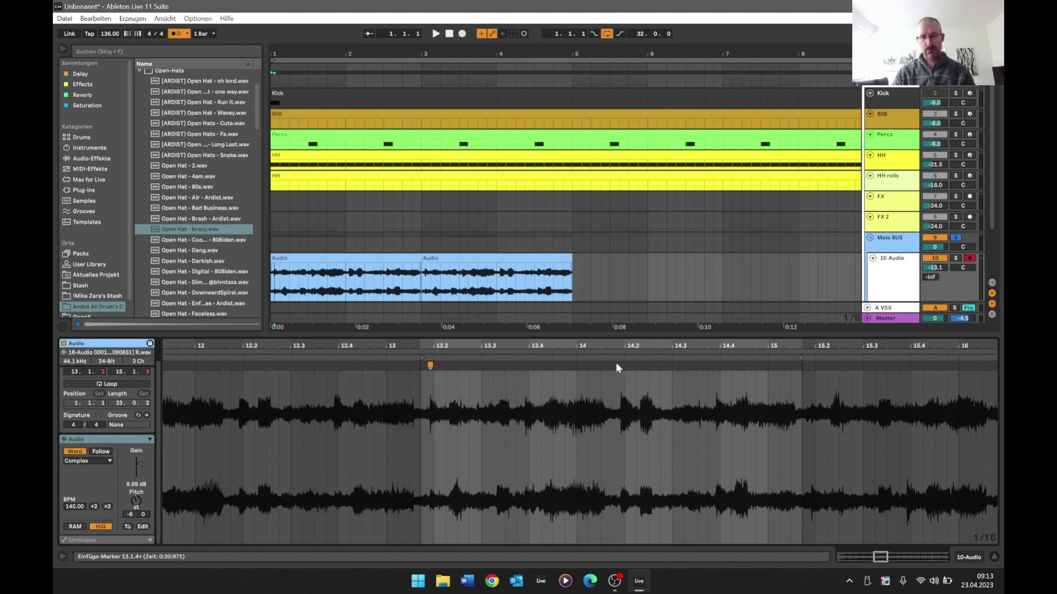
drag(619, 366, 623, 366)
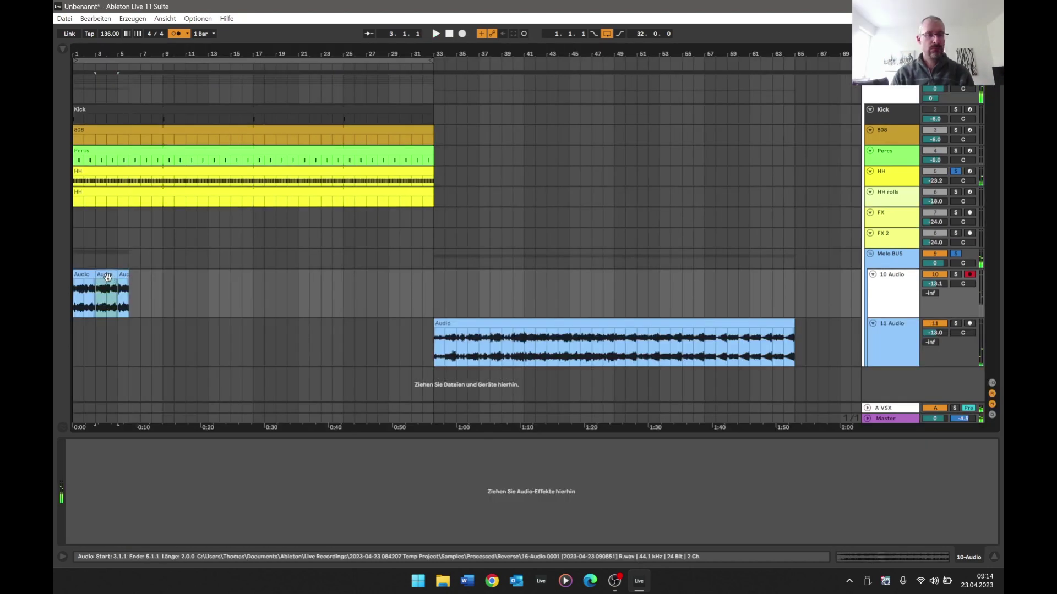
- Duplicate the two-bar clip at bar 3 to bar 6 and play the sequence from bar 1
key(ctrl+d)
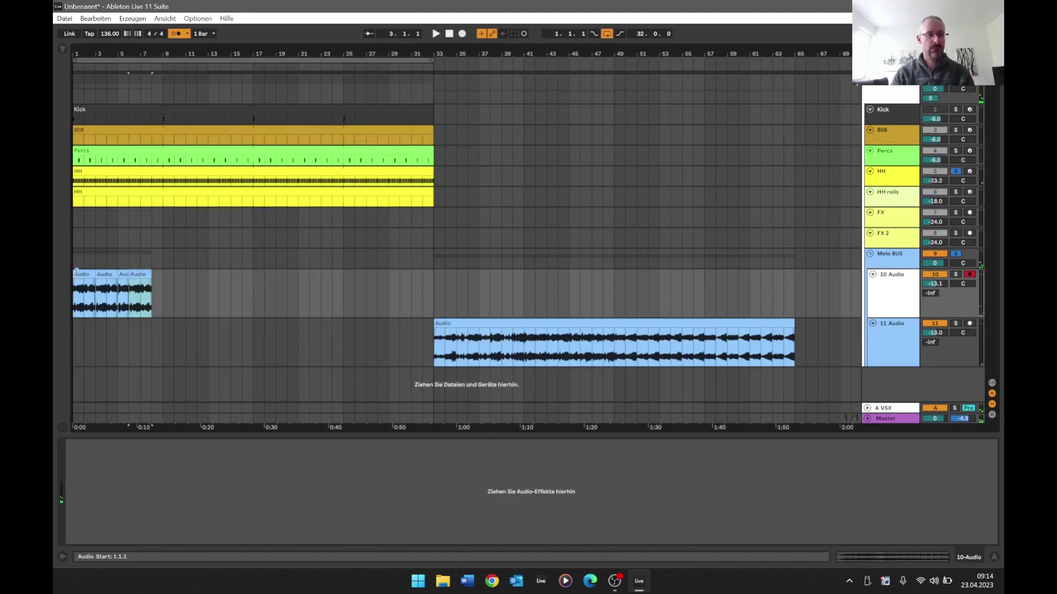
click(77, 272)
key(space)
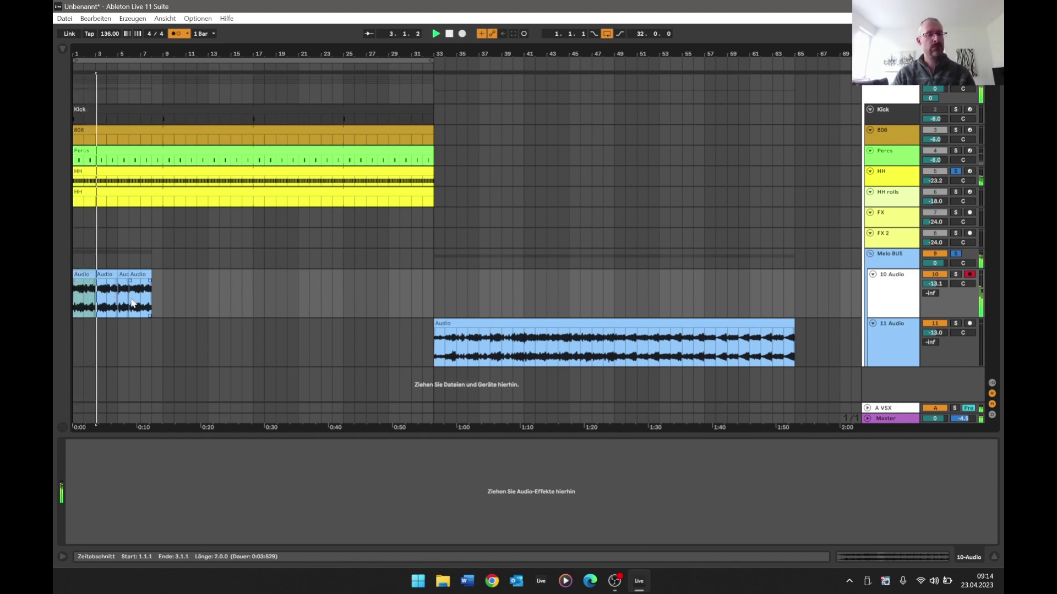
key(space)
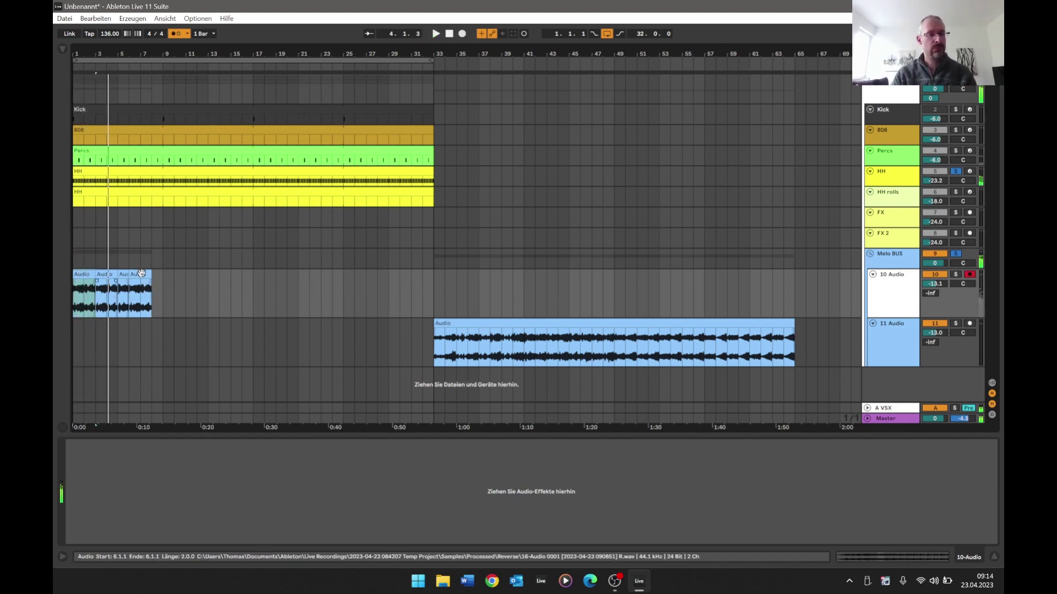
- Listen from bar 3 and move the one-bar clip from bar 5 to bar 4 on the 10 Audio track
drag(137, 54, 138, 110)
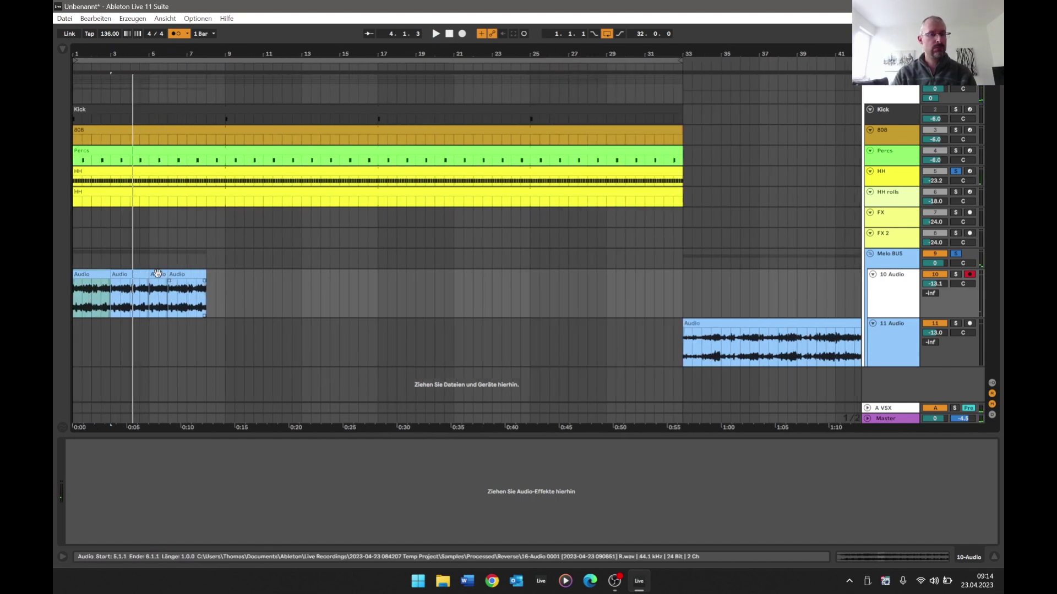
click(133, 274)
key(space)
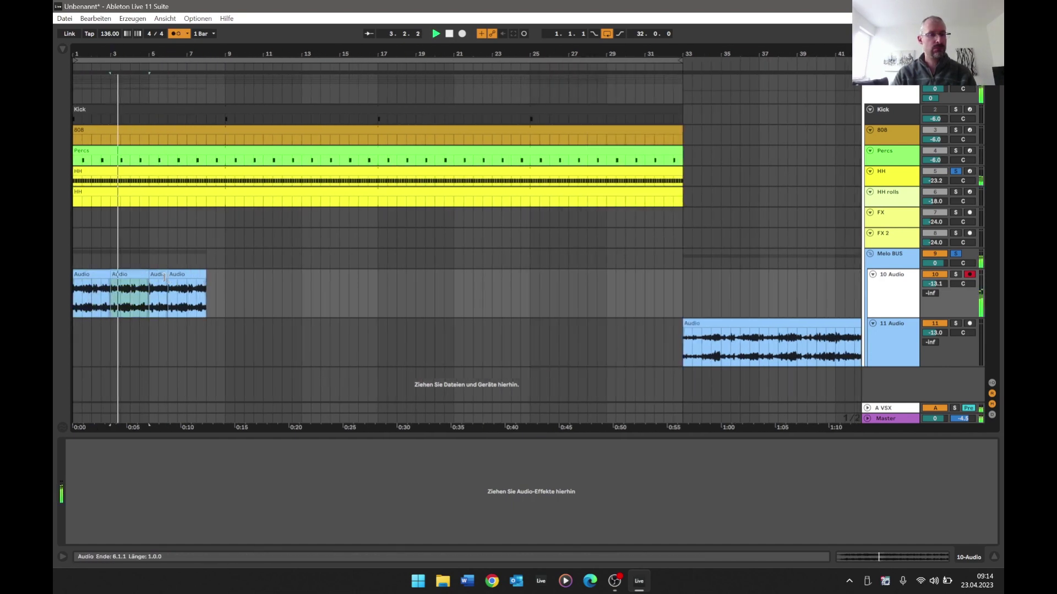
drag(159, 275, 142, 275)
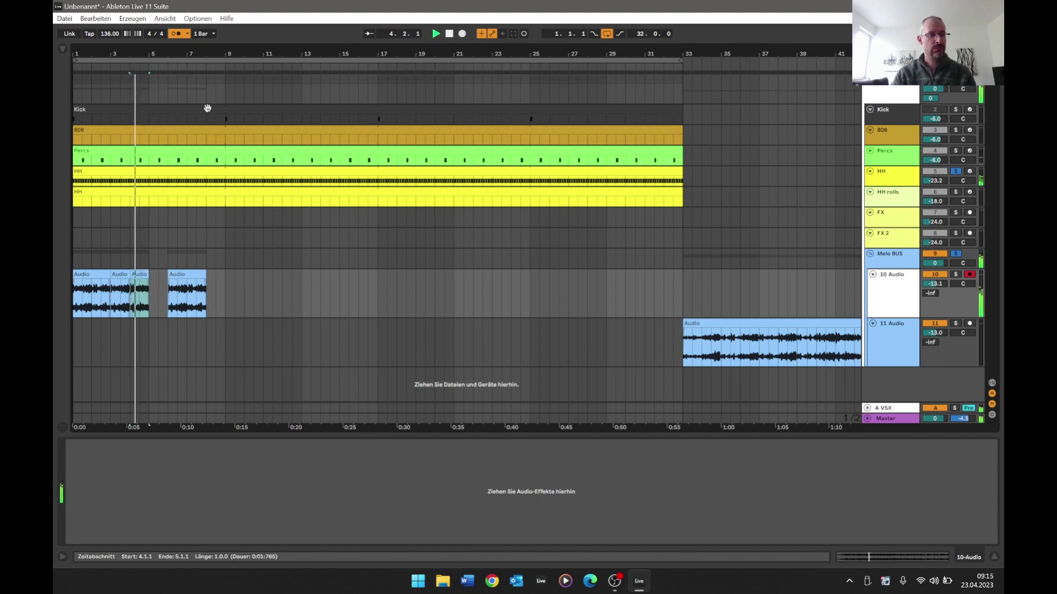
click(190, 275)
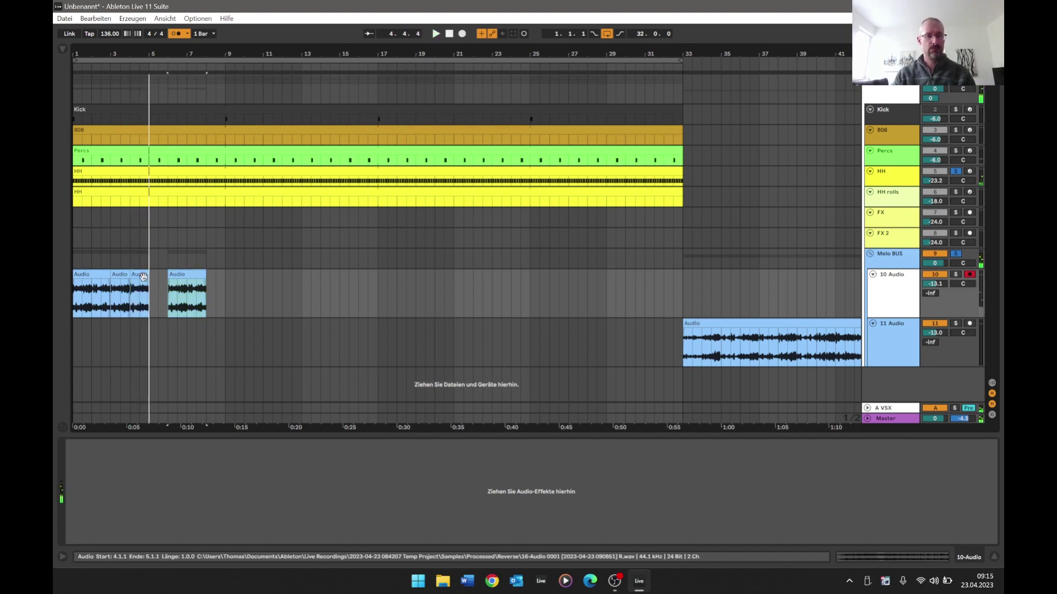
key(space)
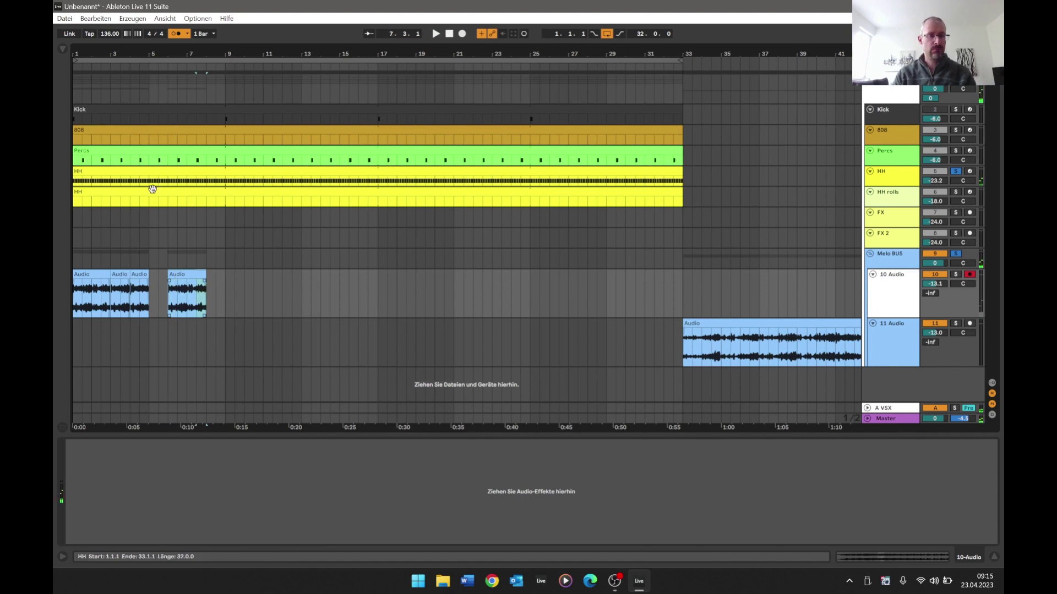
- Compare the transitions between the clips from bar 1 to bar 5 by playing from several start points
drag(171, 54, 316, 236)
click(230, 275)
key(space)
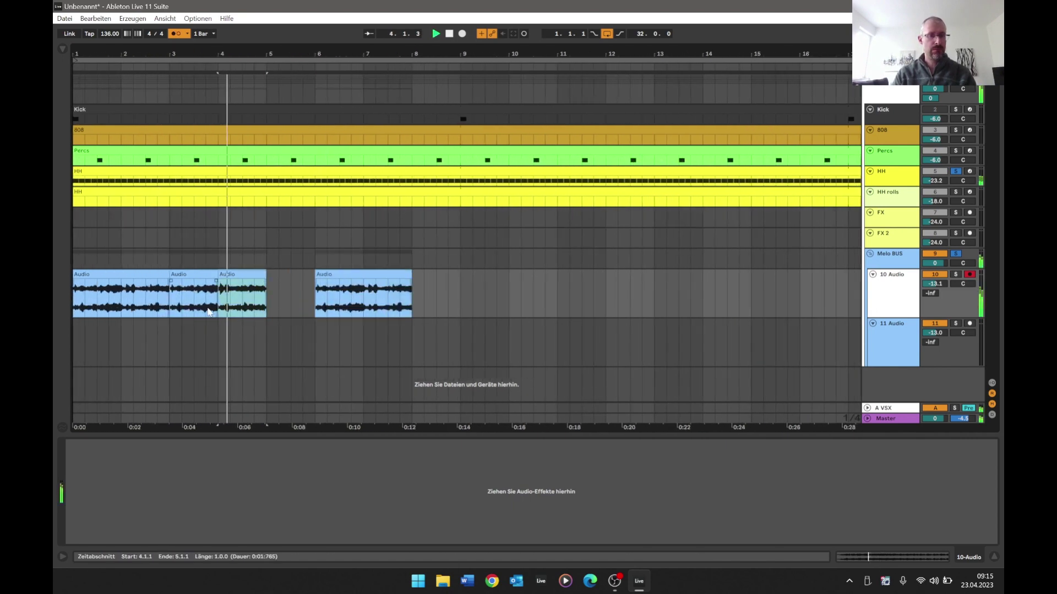
key(space)
click(155, 301)
key(space)
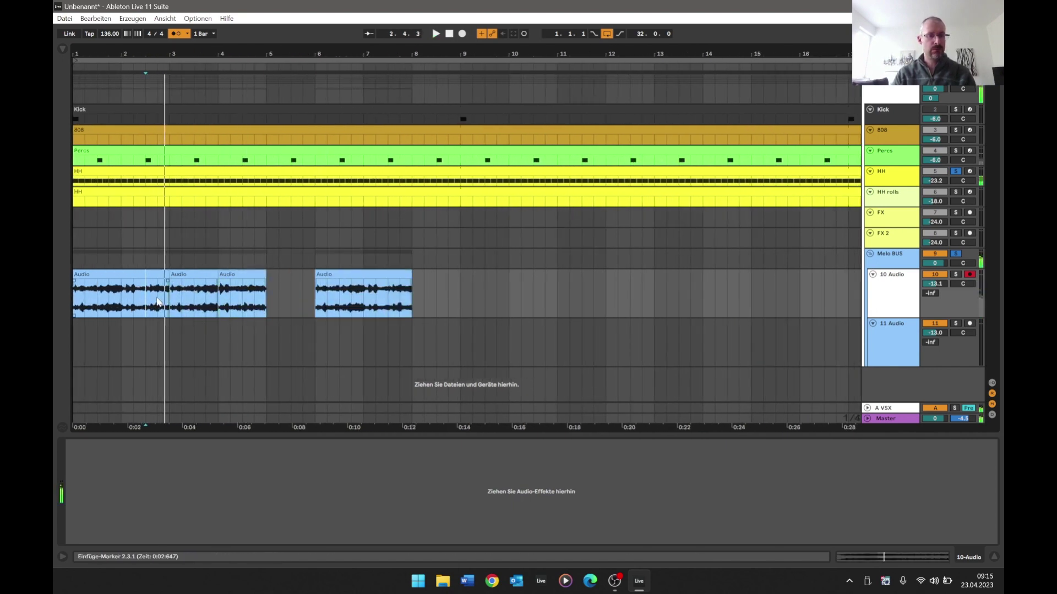
key(space)
click(199, 298)
key(space)
key(space)
key(space)
click(154, 273)
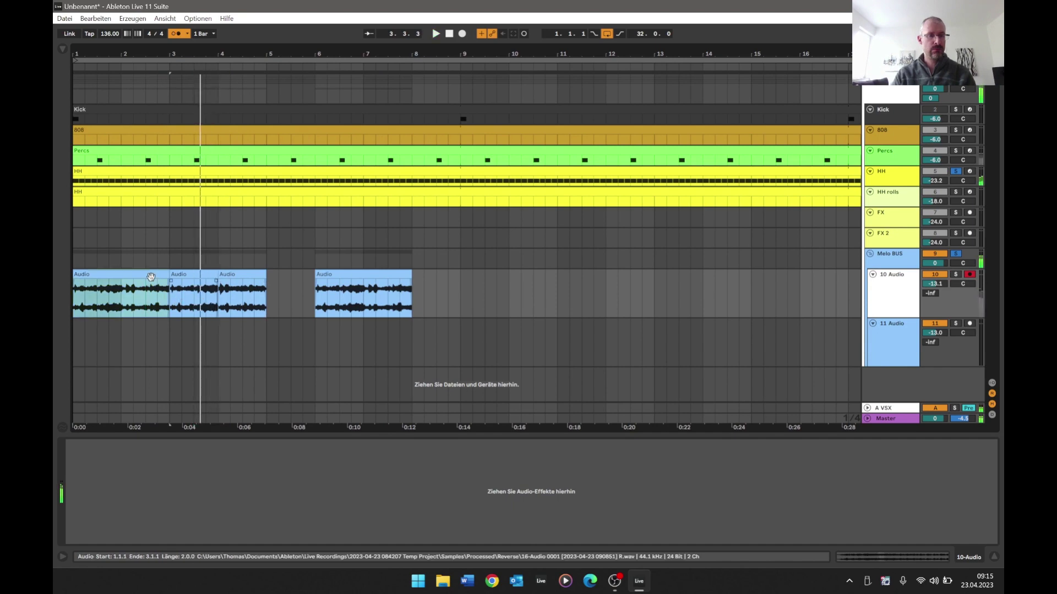
key(space)
- Separate the last beat of the bar 4 clip, from 4.4.1 to 5.1.1, and play through to bar 5
drag(256, 56, 254, 50)
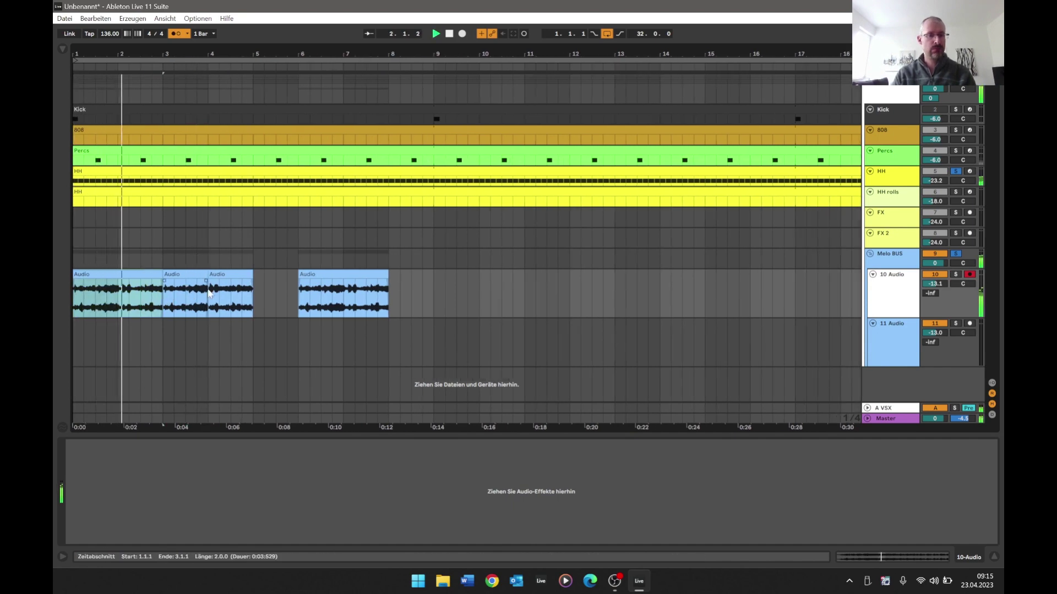
click(235, 279)
drag(236, 280, 247, 282)
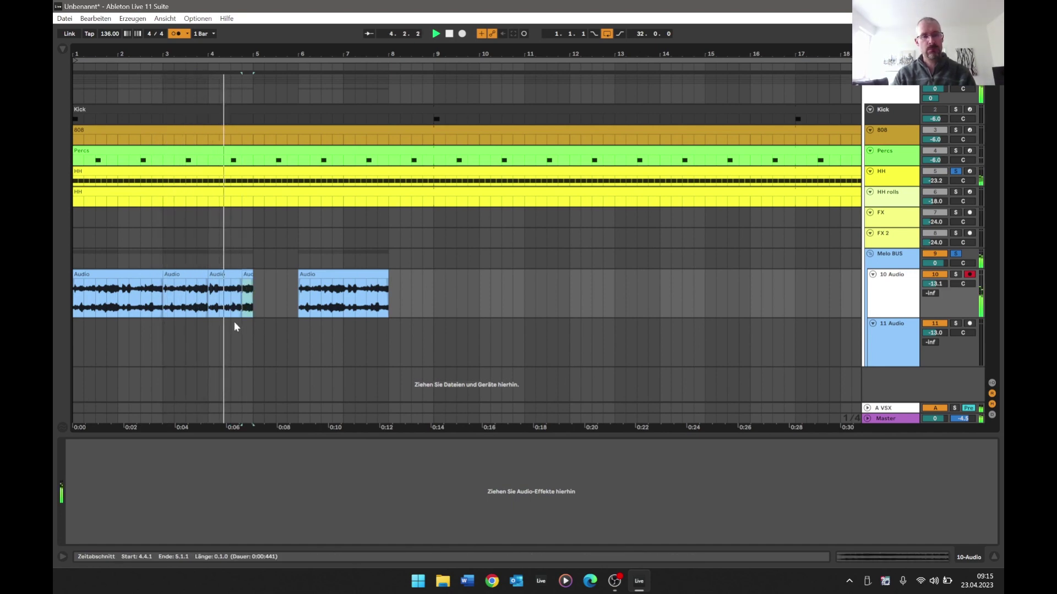
key(space)
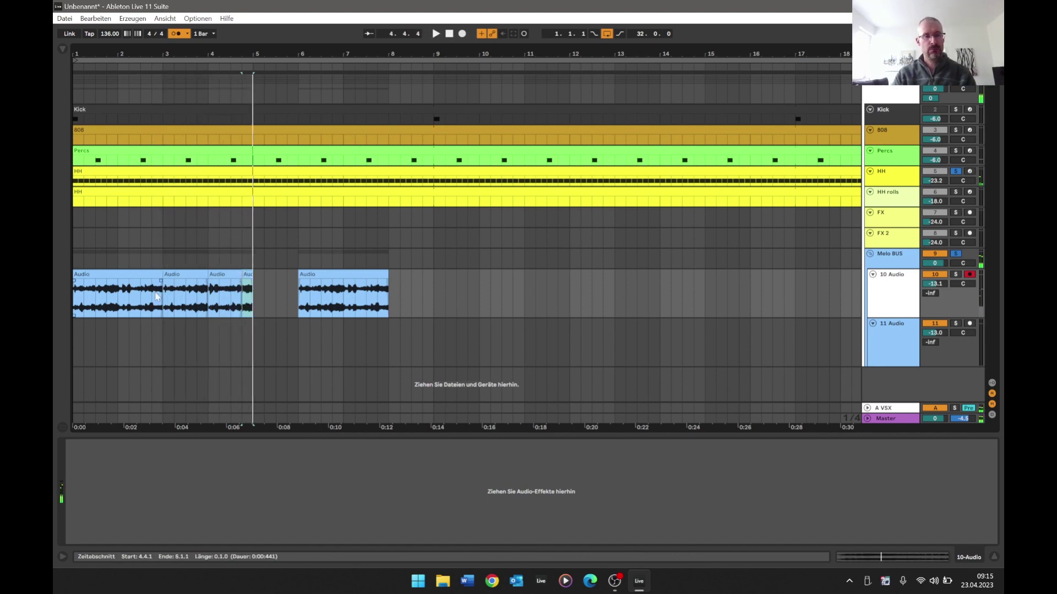
- Remove the last beat of the first clip, from 2.4.1 to 3.1.1, and listen to the end of bar 4
click(151, 297)
key(space)
key(space)
click(144, 298)
drag(162, 292, 155, 291)
click(226, 282)
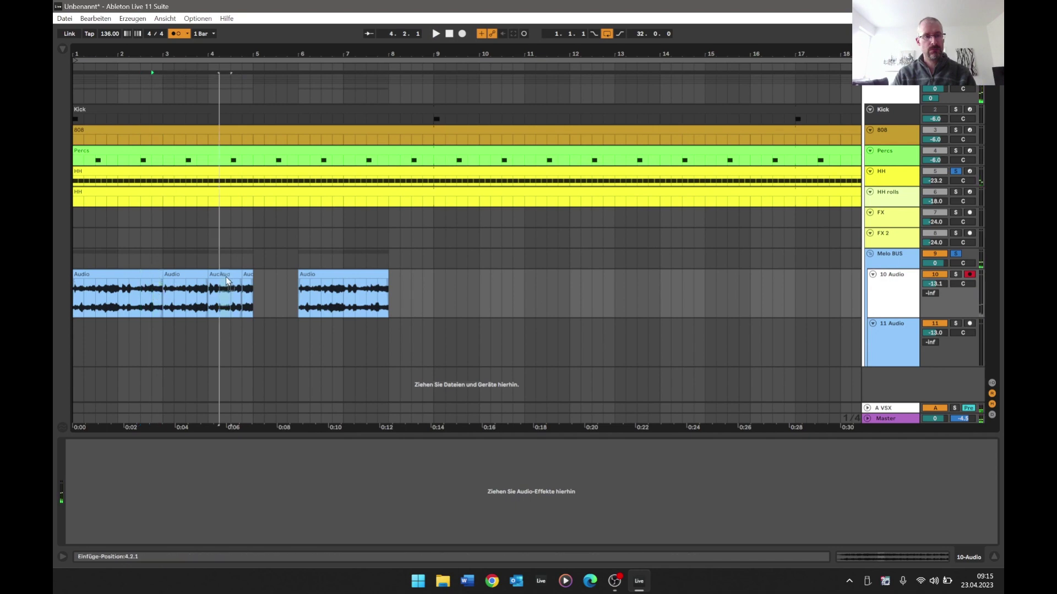
drag(252, 280, 250, 280)
click(223, 284)
key(space)
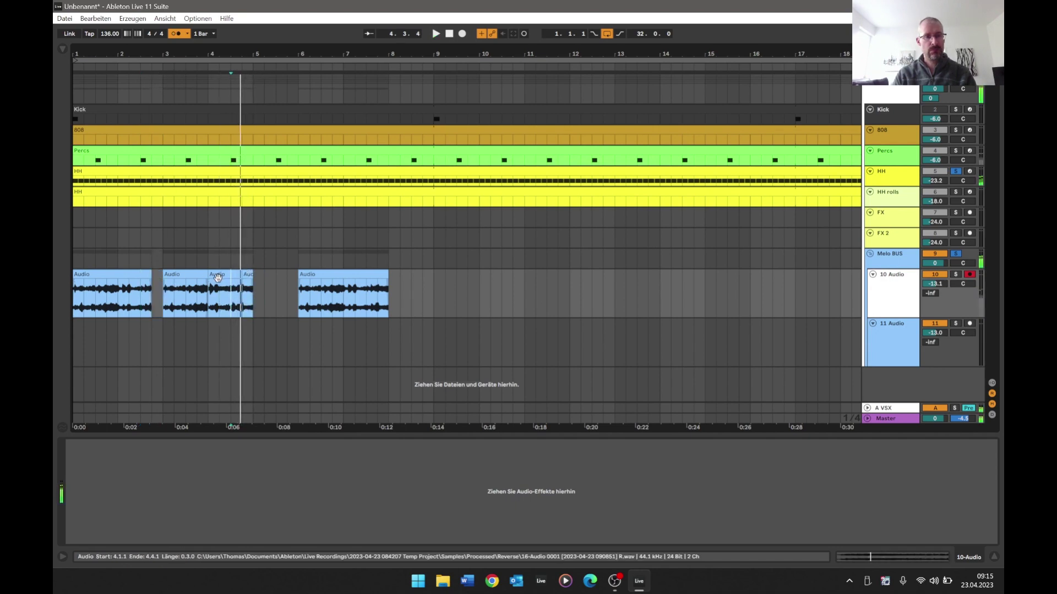
- Extend the final piece of bar 4 back to start at 4.3.3 and play the chopped bar
key(space)
click(234, 275)
key(space)
click(249, 284)
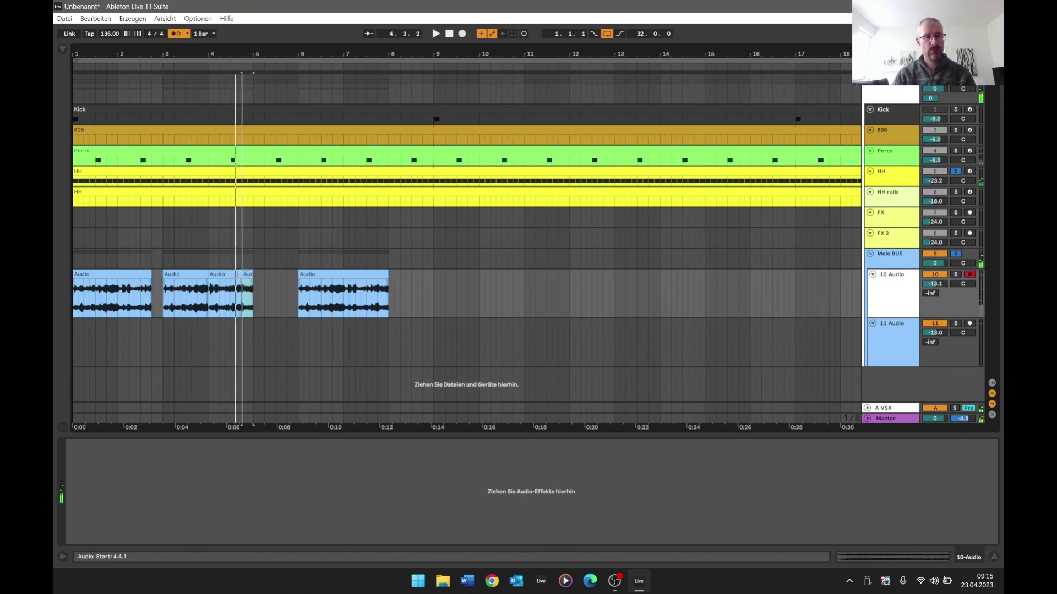
click(220, 275)
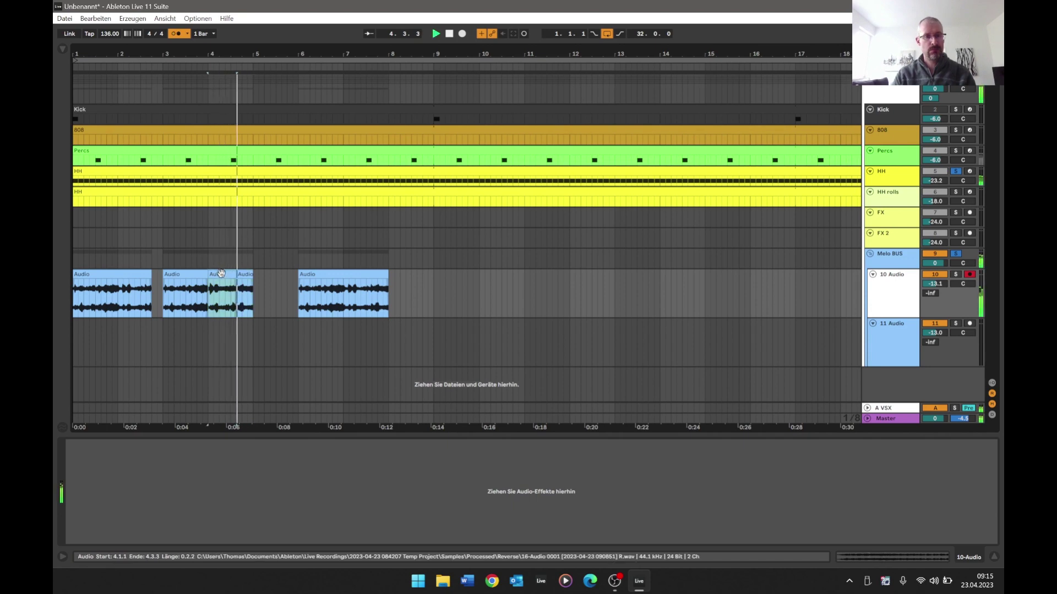
key(space)
key(space)
- Extend the first clip on 10 Audio back to its full two-bar length, ending at bar 3
drag(269, 58, 266, 33)
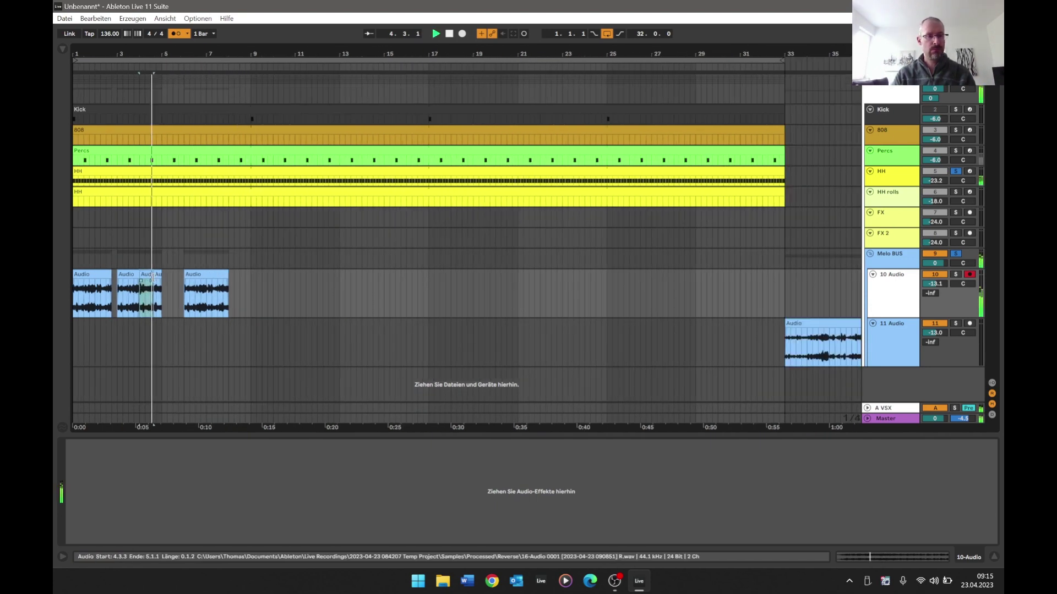
click(110, 274)
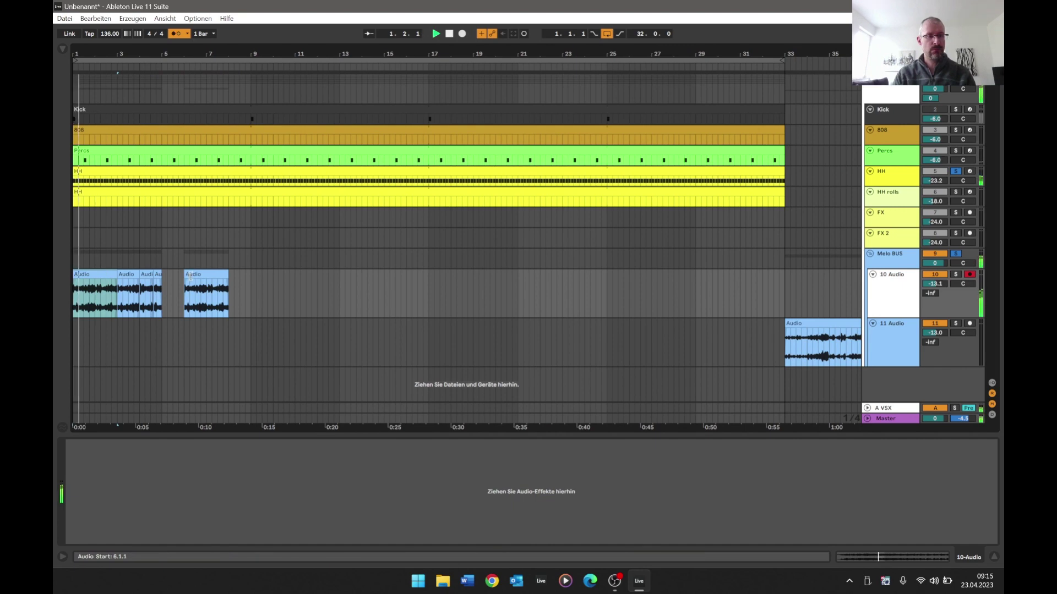
- Move the separate two-bar clip on 10 Audio up against the chopped pieces, starting at bar 5
drag(190, 277, 191, 276)
drag(229, 54, 276, 78)
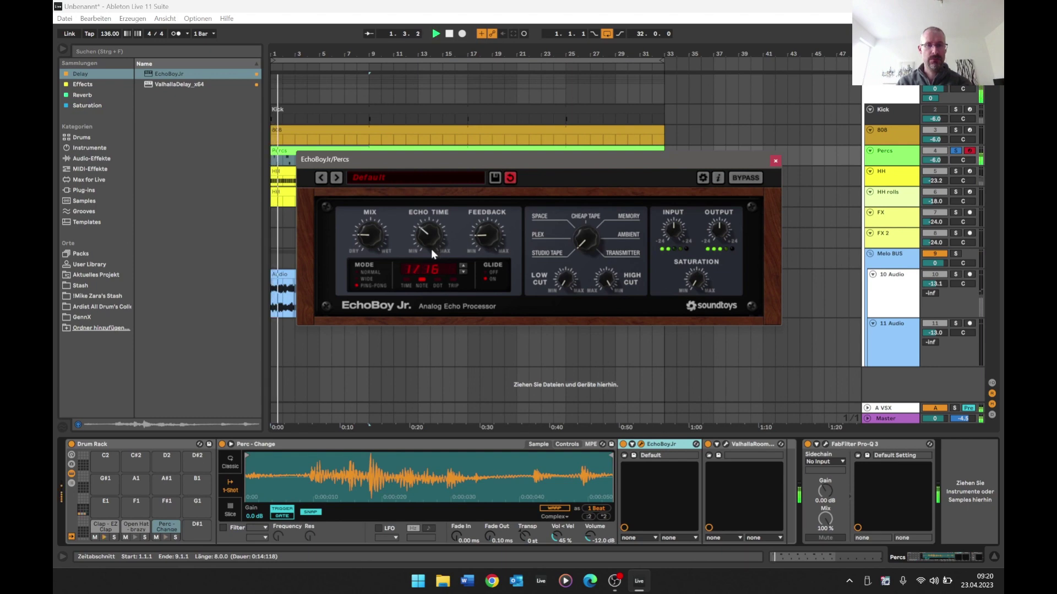
- Set the EchoBoy Jr. style on the Percs track to Cheap Tape, close the plug-in and play the full beat
click(493, 273)
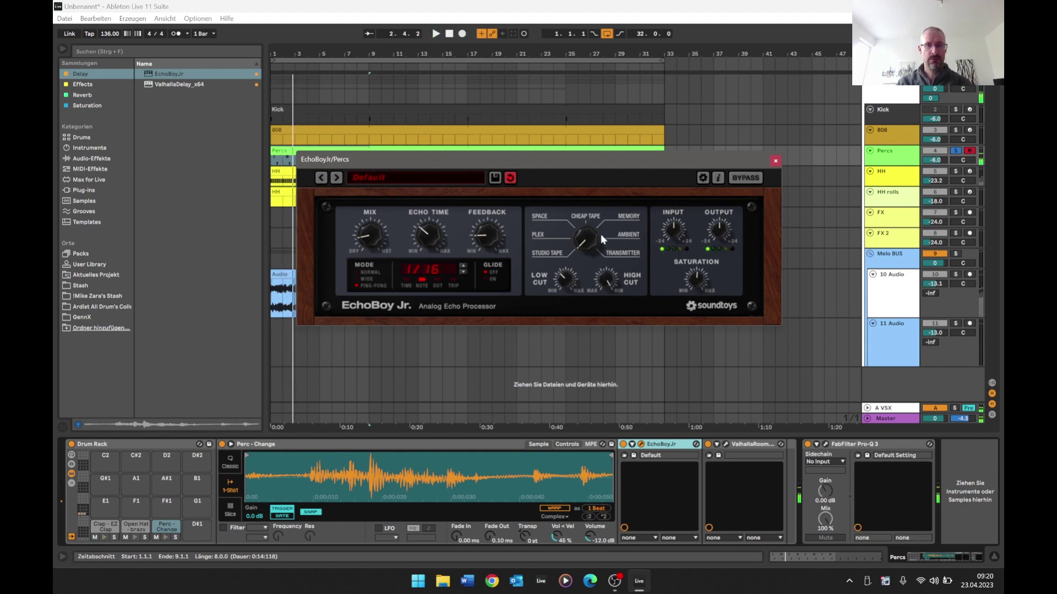
key(space)
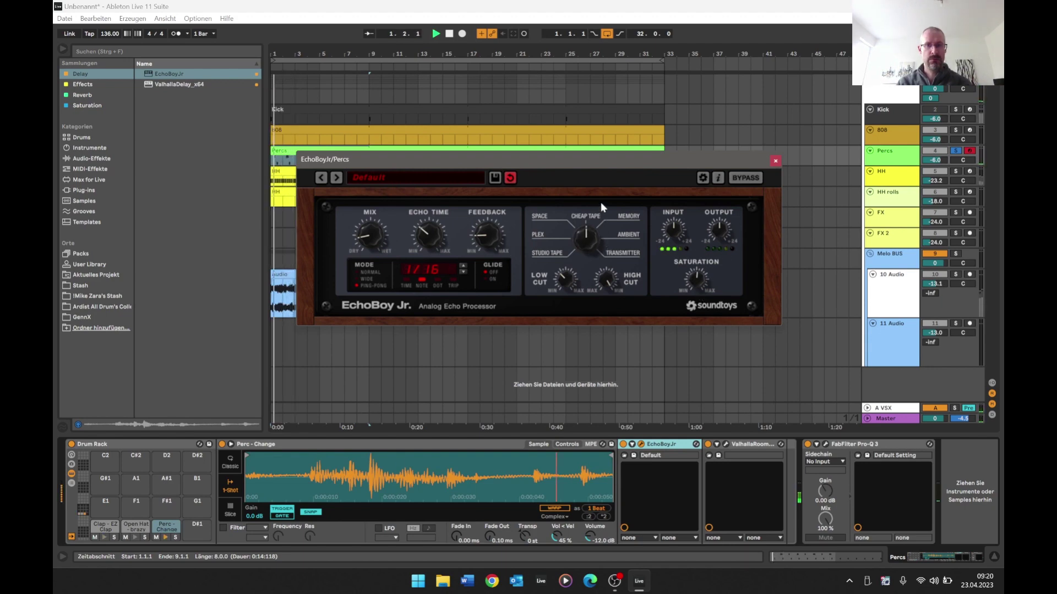
click(775, 161)
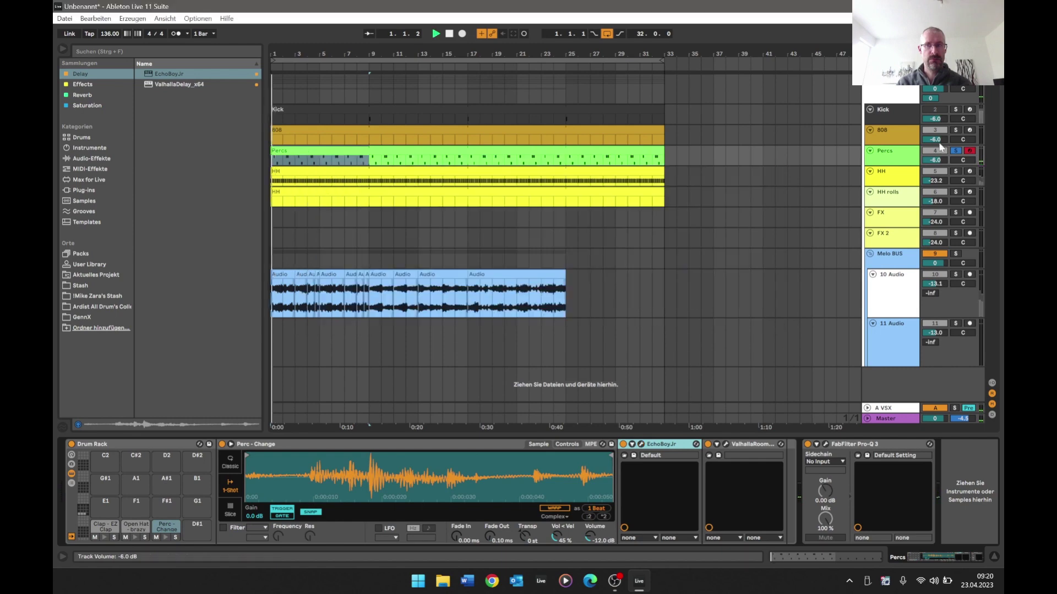
key(space)
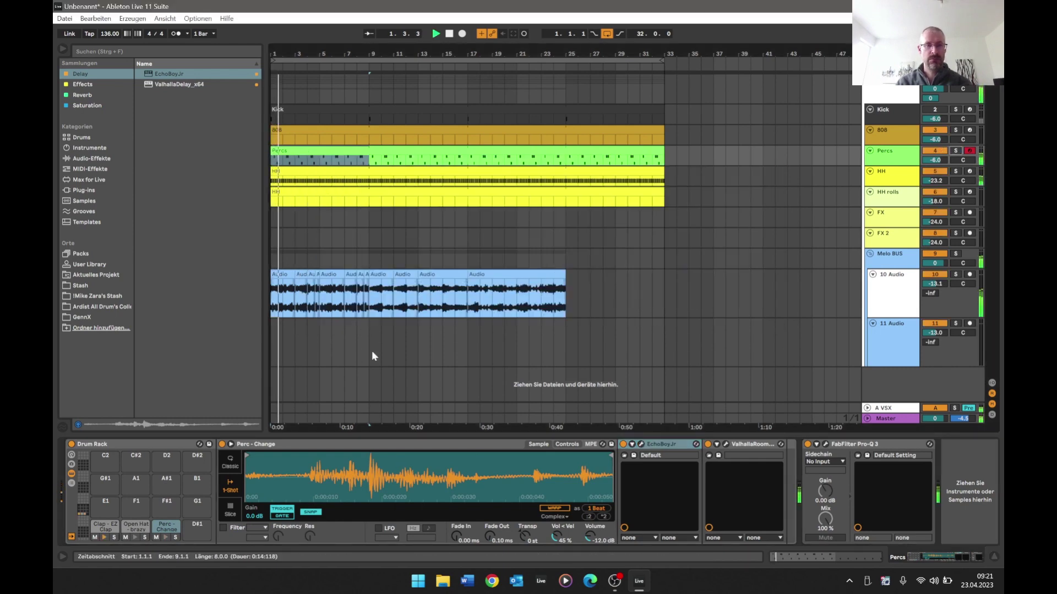
- Delete the second Perc - Change note of each pair in bars 2, 4, 6 and 8 of the Percs clip
key(Tab)
key(Tab)
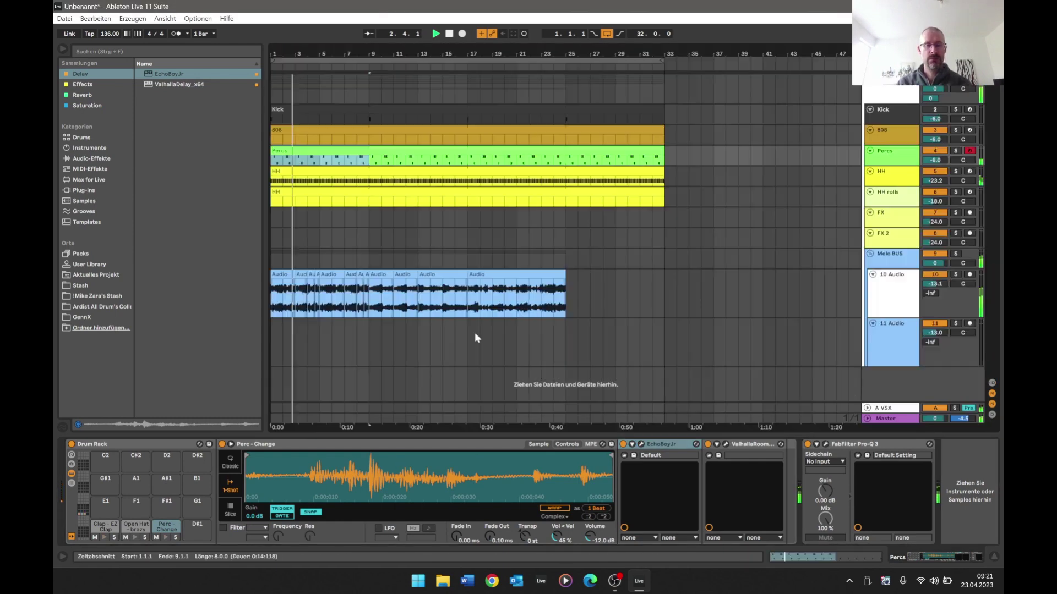
double_click(307, 151)
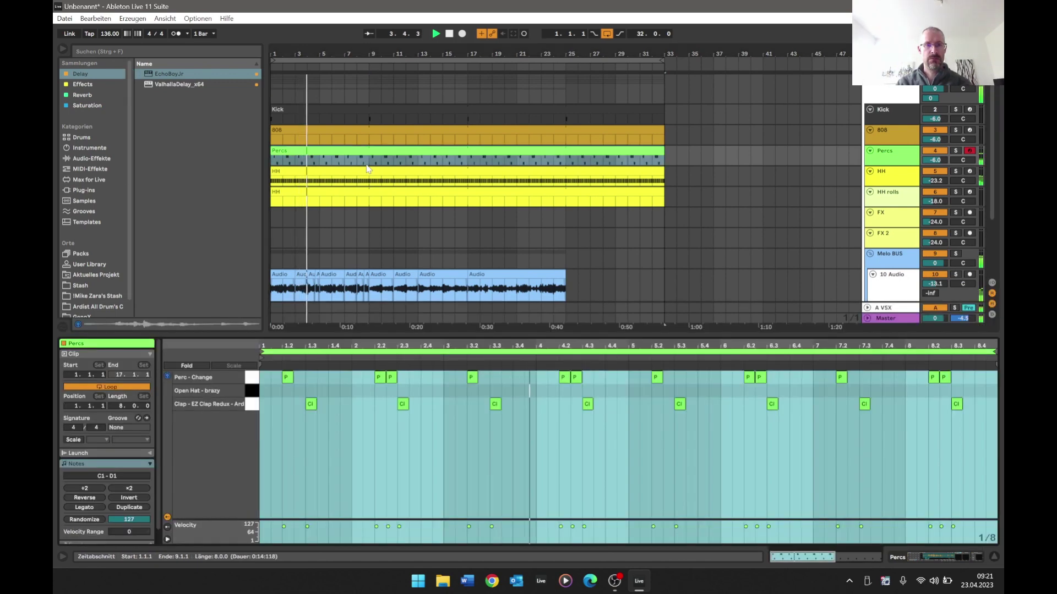
click(398, 370)
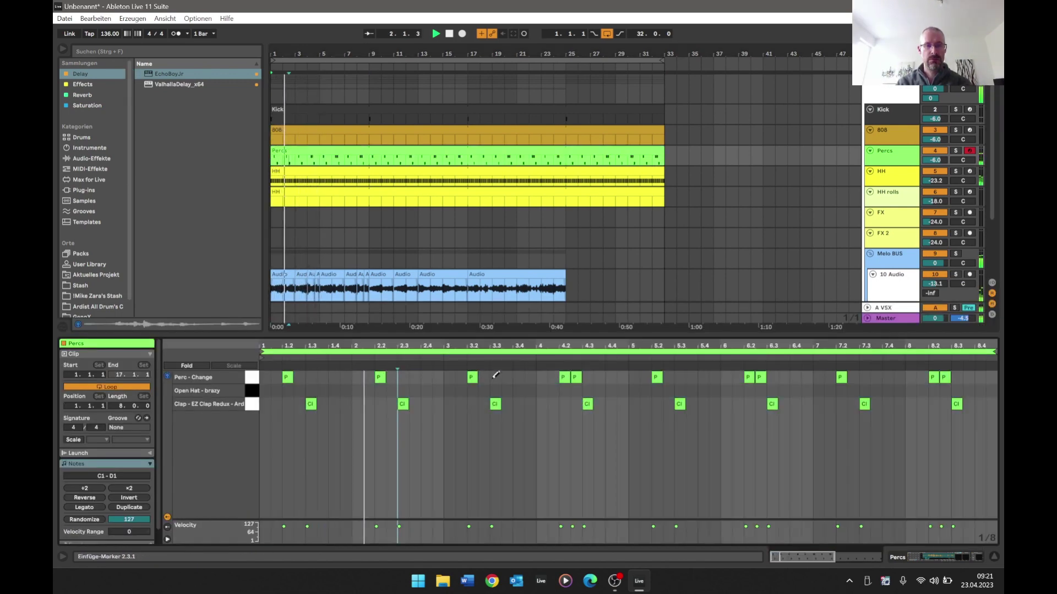
click(574, 377)
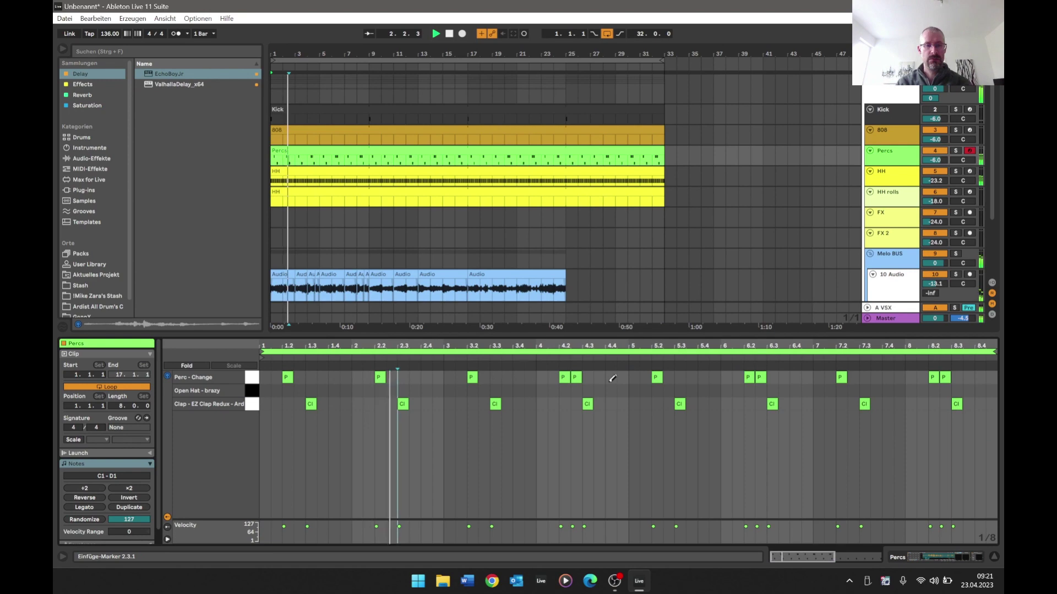
click(760, 377)
click(944, 377)
- Lower the EchoBoy Jr. dry/wet mix on the Perc - Change sound and close the plug-in
key(shift+Tab)
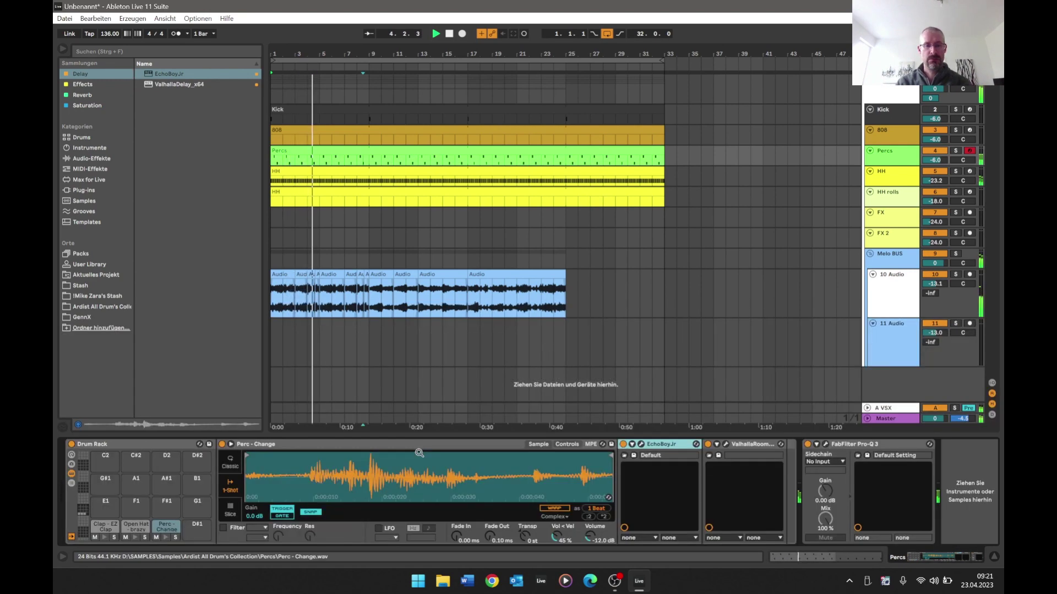
click(641, 444)
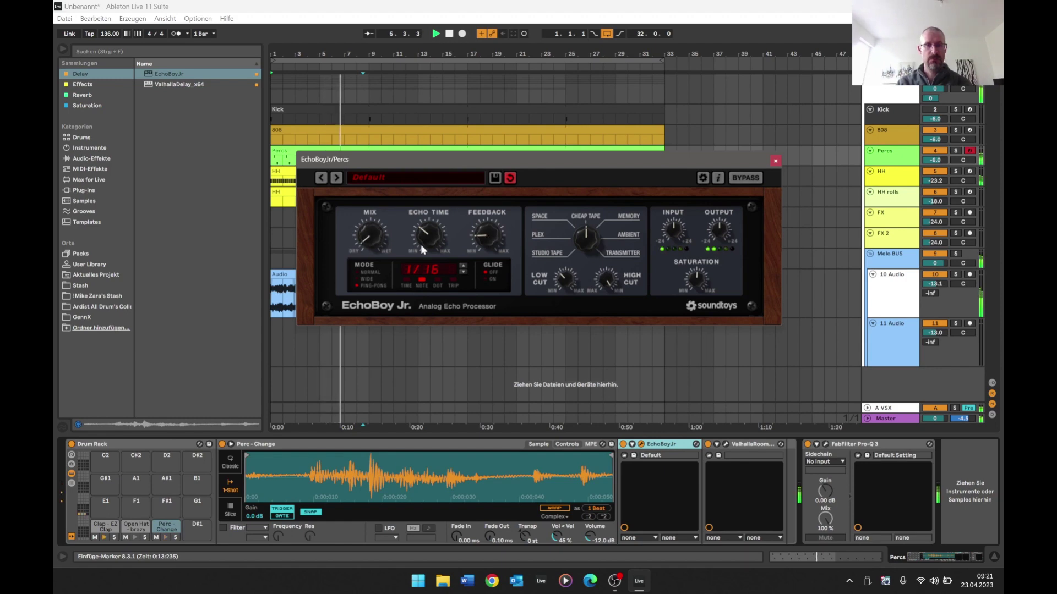
click(776, 161)
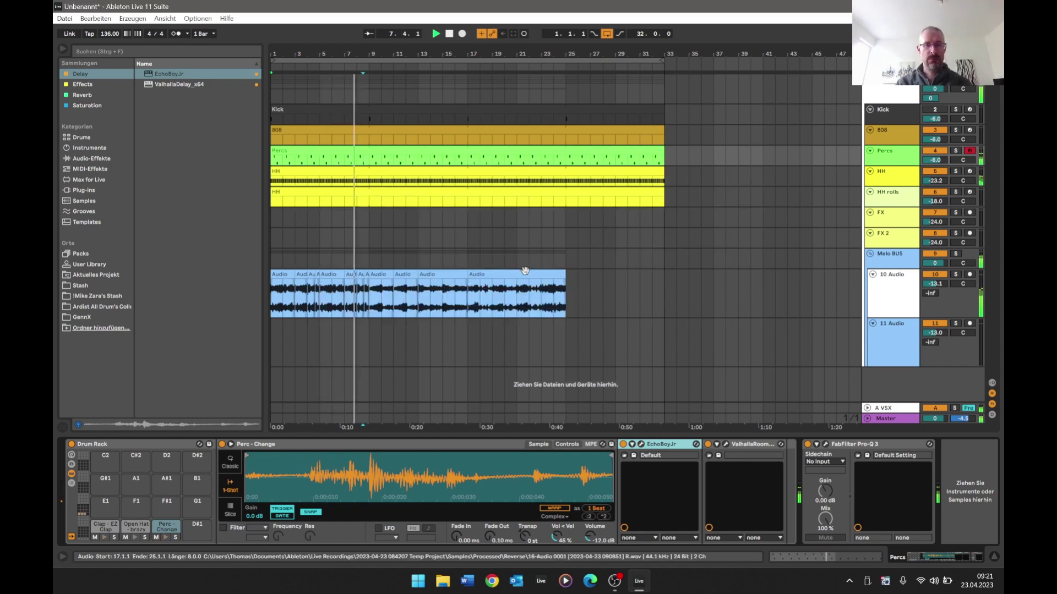
- Audition the MZ Open Hat samples in the Open Hats folder against the playing beat, from Carti through Metro
click(98, 296)
click(140, 137)
click(218, 234)
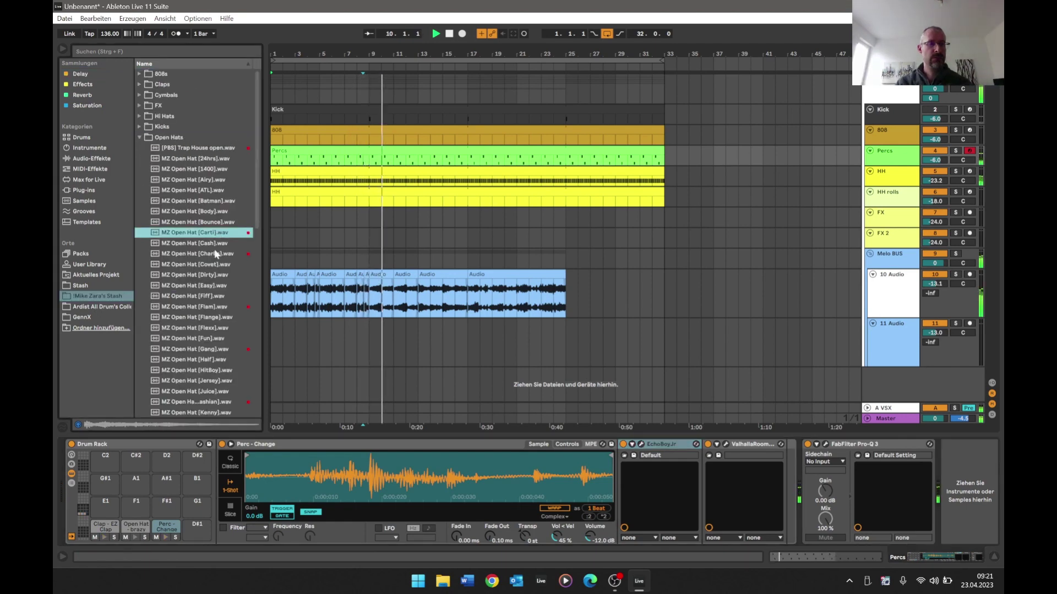
click(218, 253)
click(223, 276)
scroll(222, 274, down, 1)
click(222, 273)
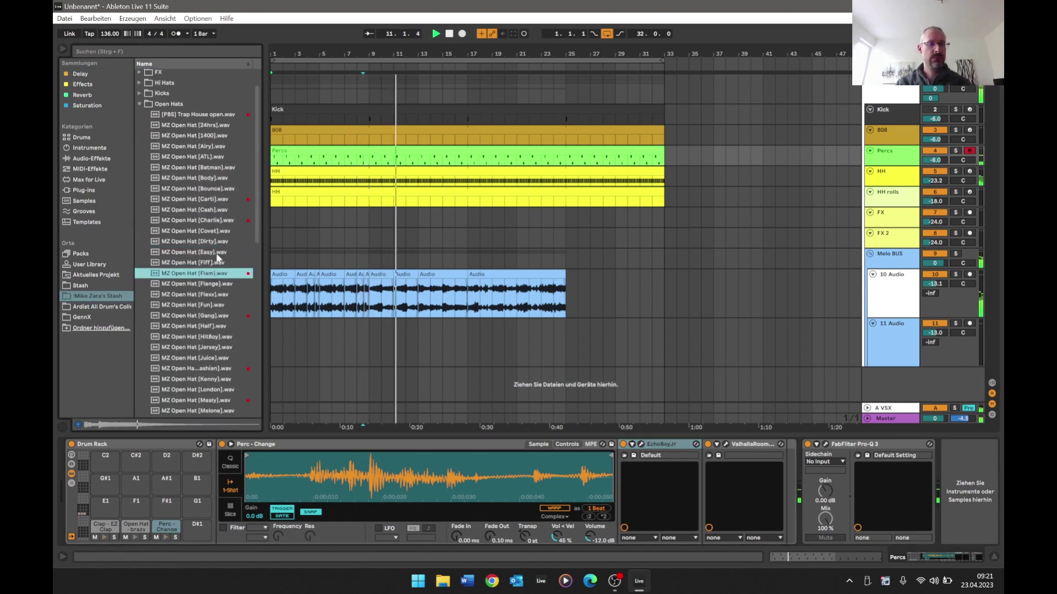
click(212, 284)
click(212, 297)
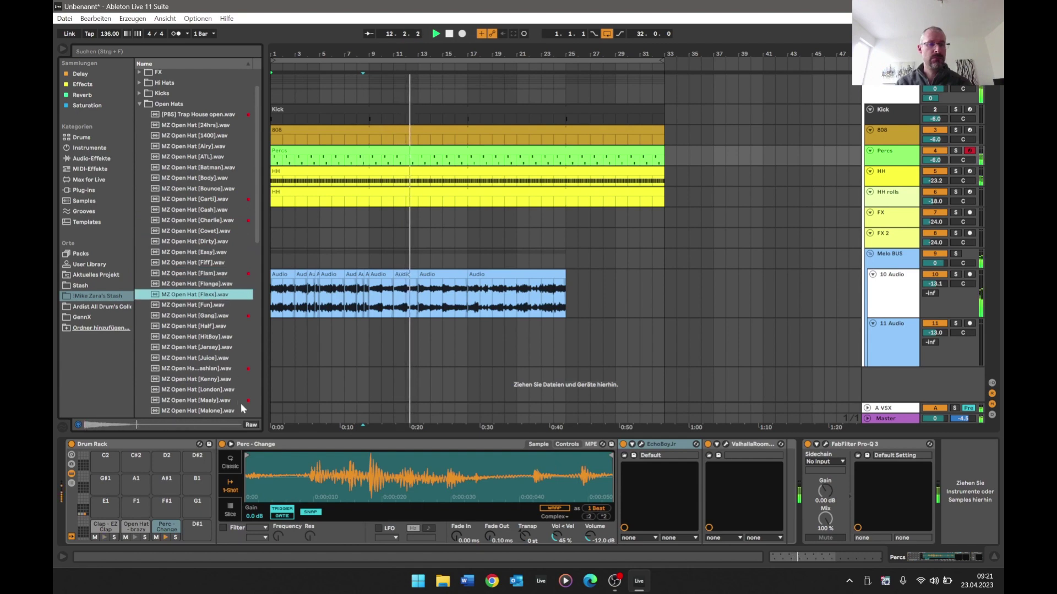
click(209, 337)
scroll(209, 333, down, 1)
click(209, 325)
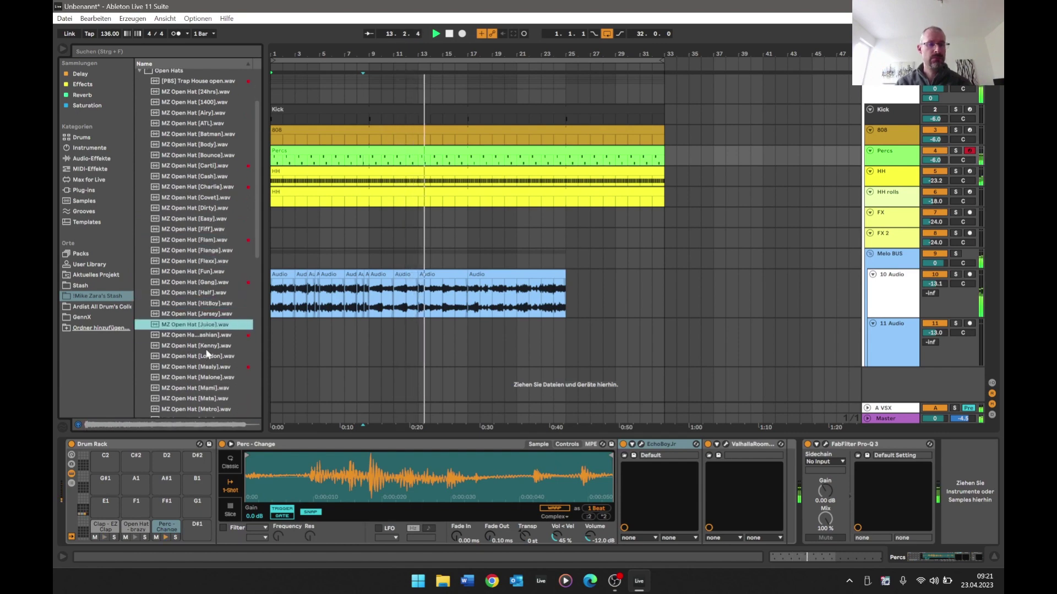
click(211, 337)
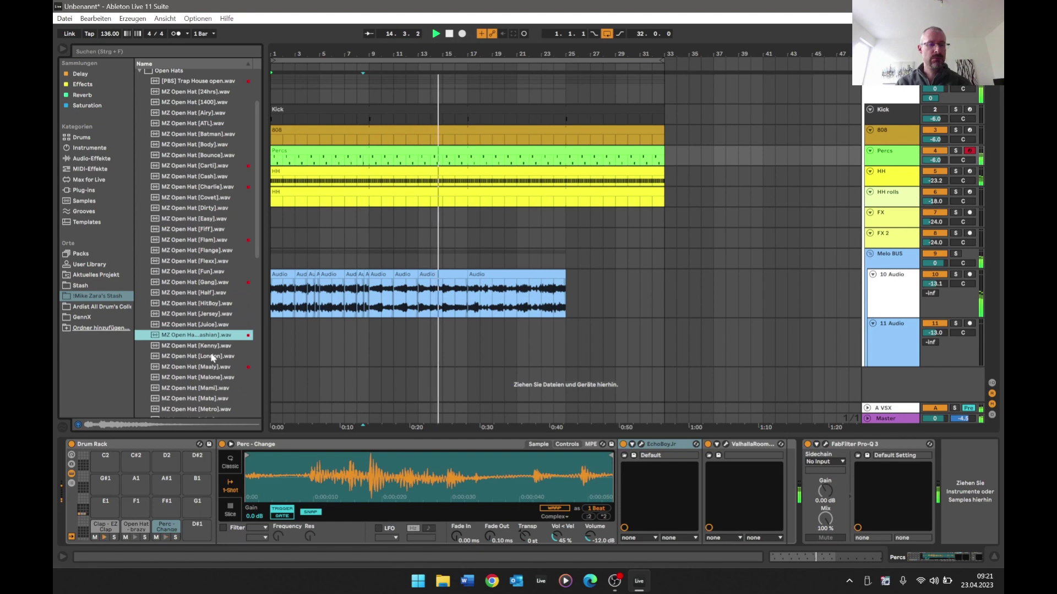
click(213, 346)
click(201, 356)
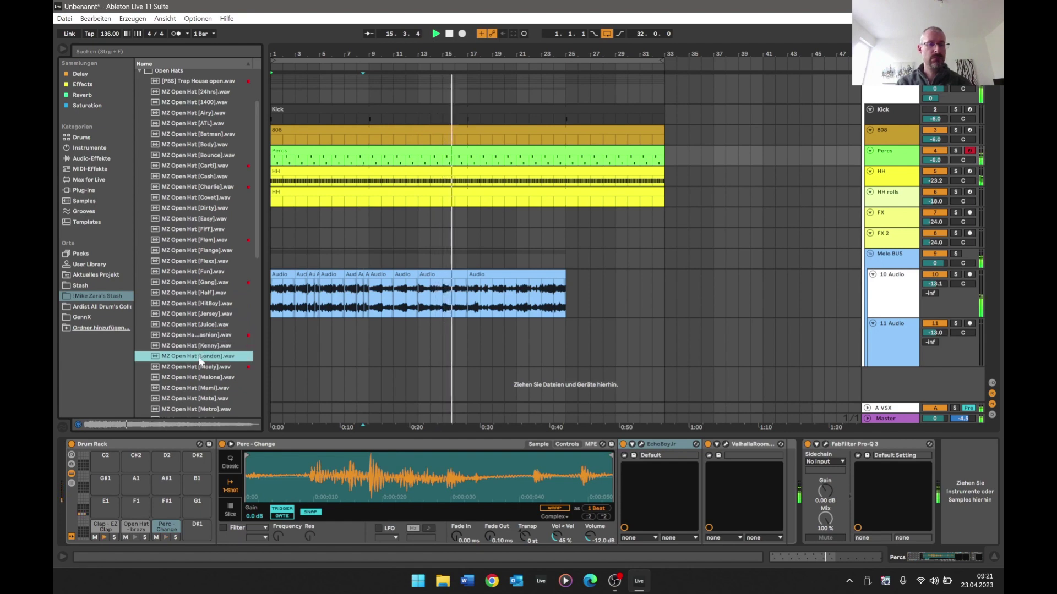
click(209, 388)
click(215, 399)
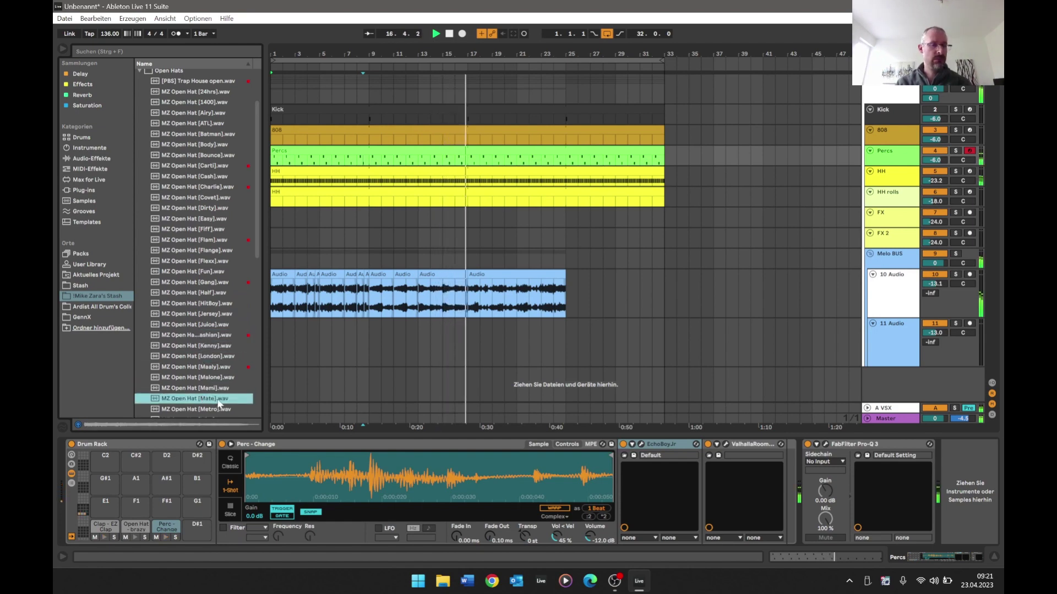
scroll(214, 397, down, 1)
click(214, 388)
scroll(214, 380, down, 1)
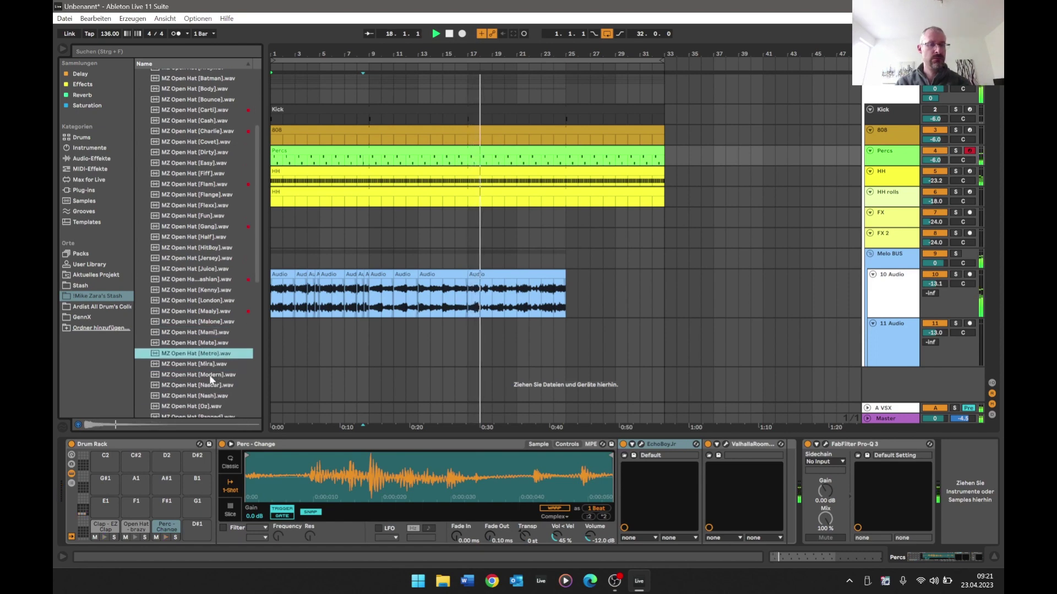
scroll(197, 337, down, 3)
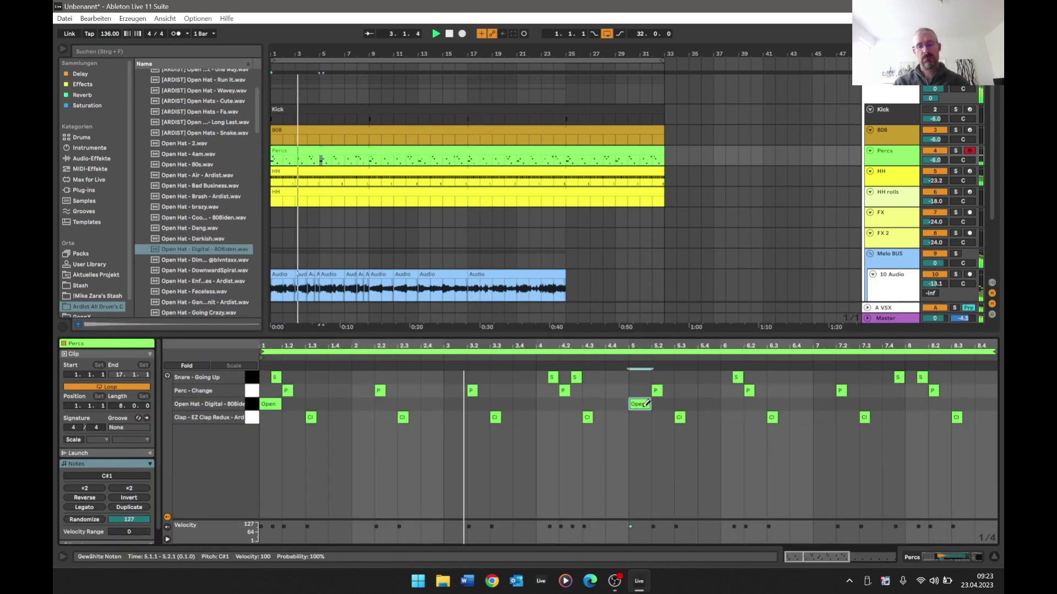
key(Tab)
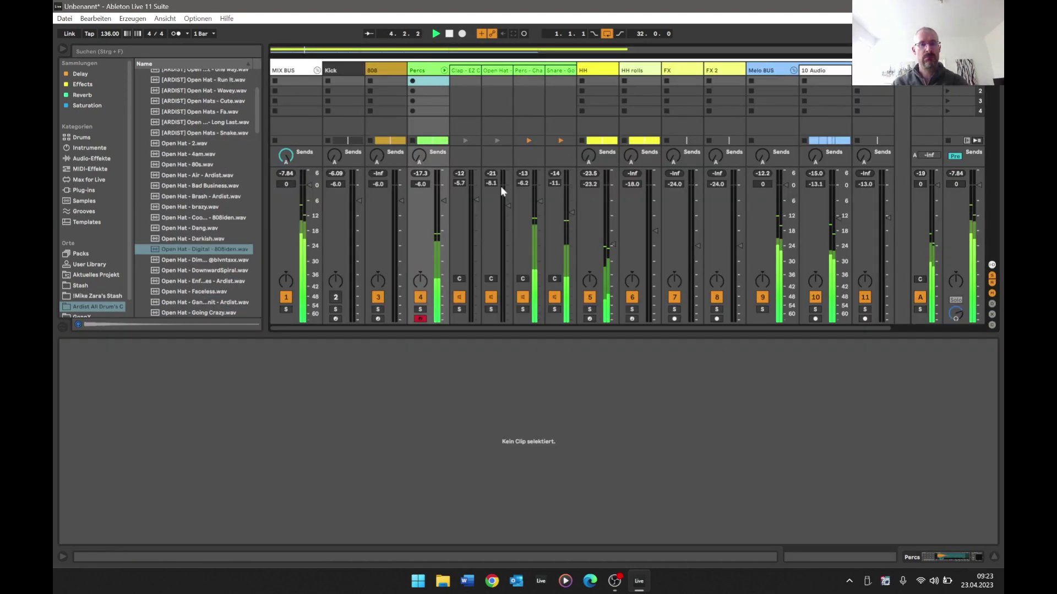
key(Tab)
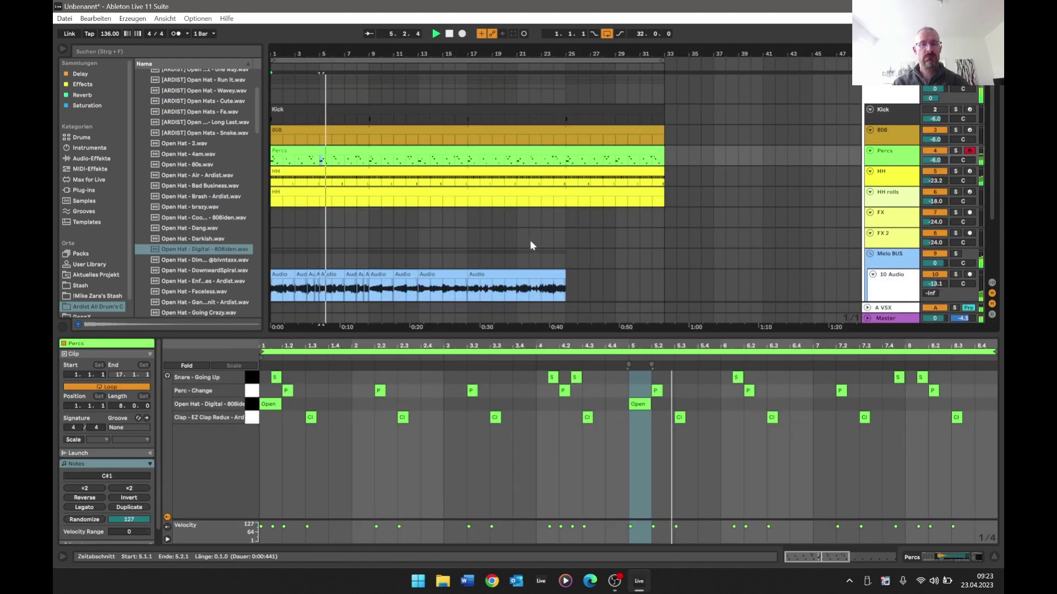
scroll(664, 217, down, 3)
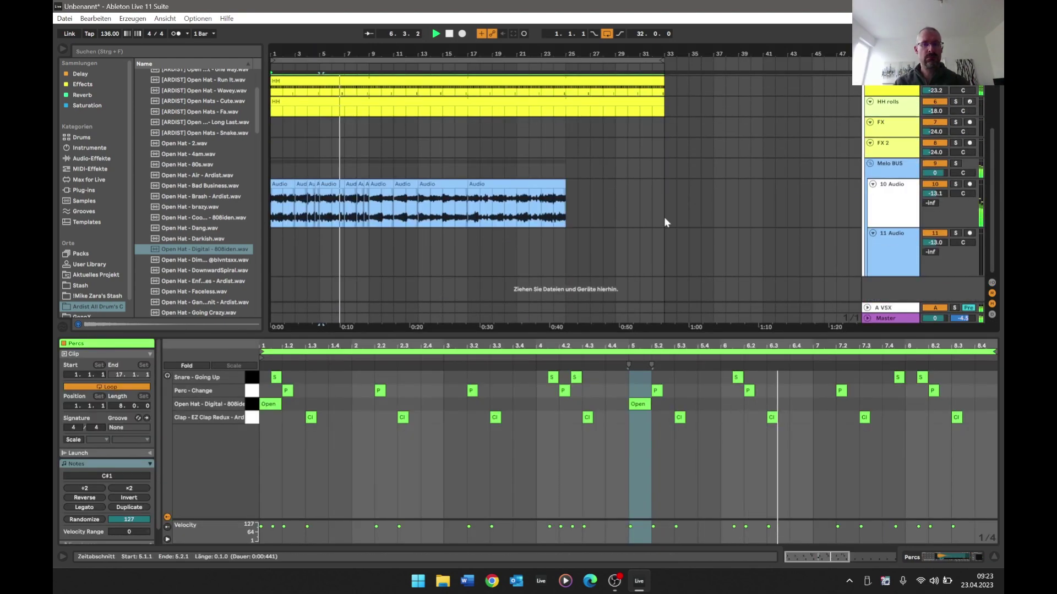
drag(616, 55, 614, 43)
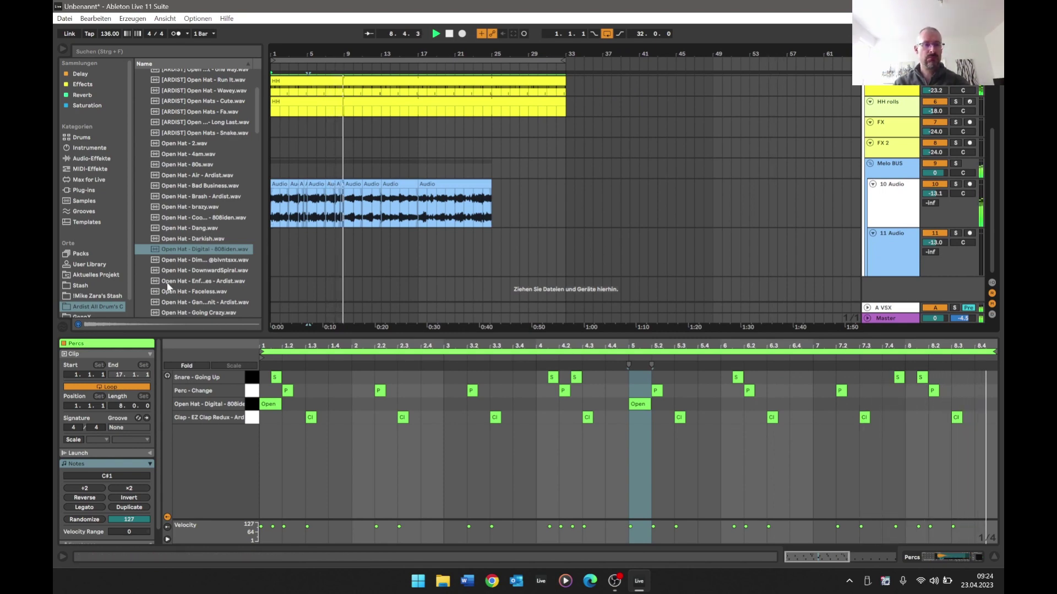
- Expand the 808s folder of the Ardist drum collection and audition the ARDIST, BLVNTS and JYNX 808 samples against the beat
scroll(157, 140, down, 2)
scroll(157, 250, up, 3)
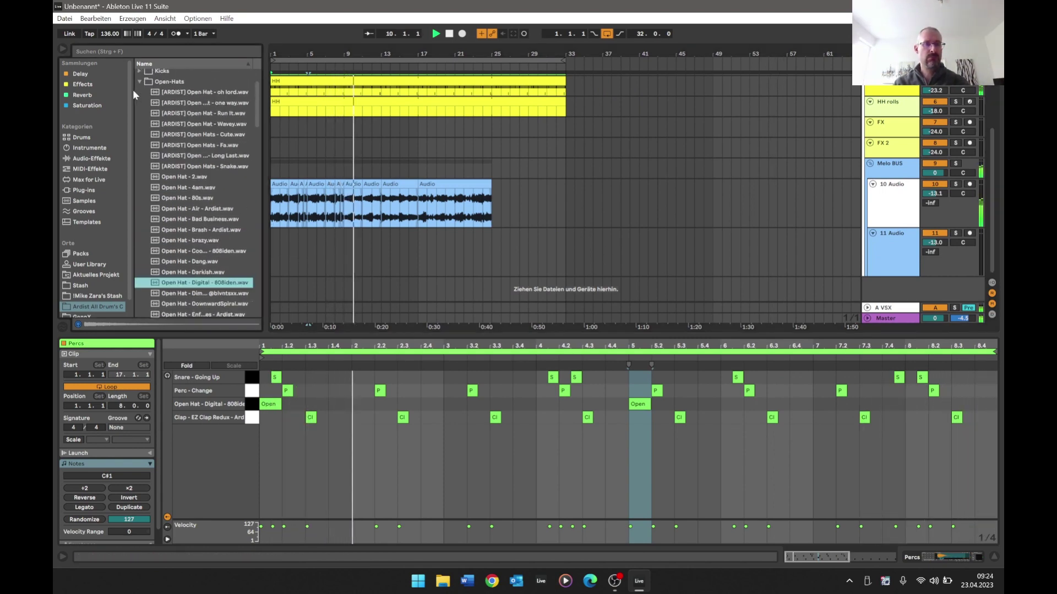
click(139, 84)
click(139, 74)
click(181, 190)
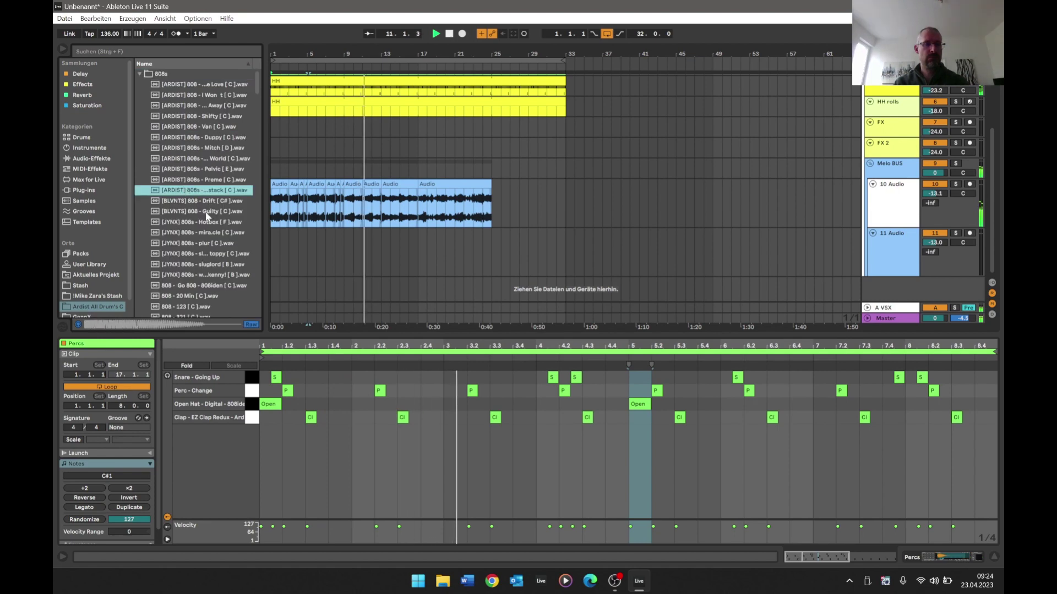
click(207, 213)
click(216, 243)
scroll(218, 259, down, 1)
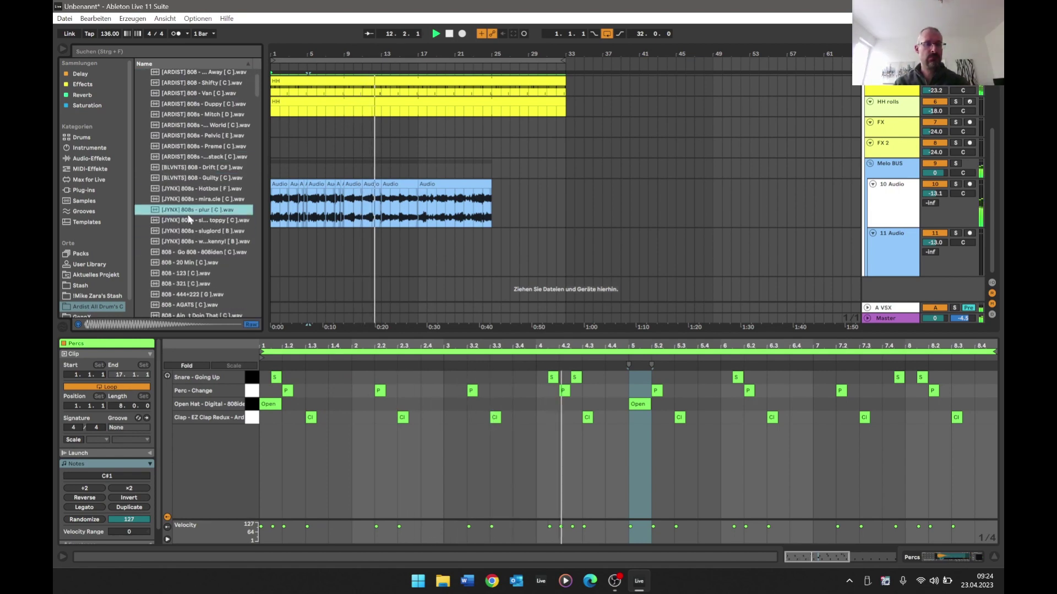
click(192, 221)
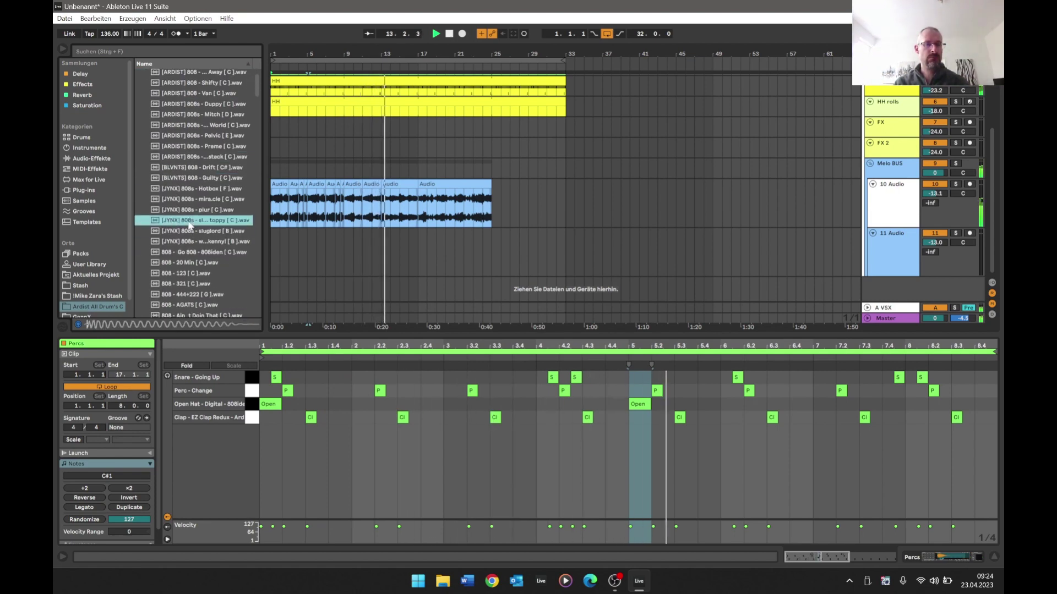
click(193, 244)
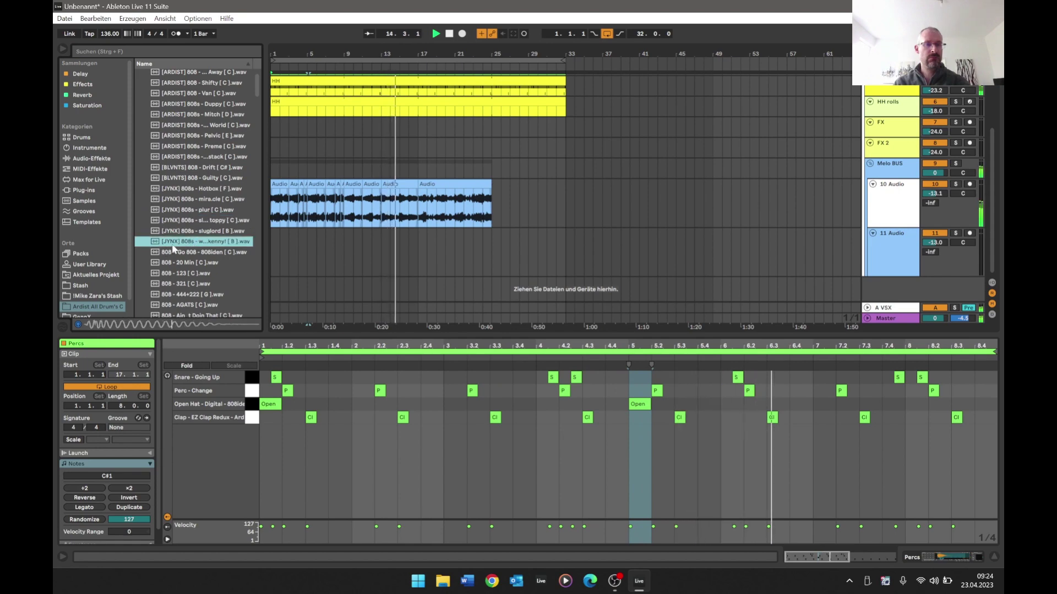
click(185, 253)
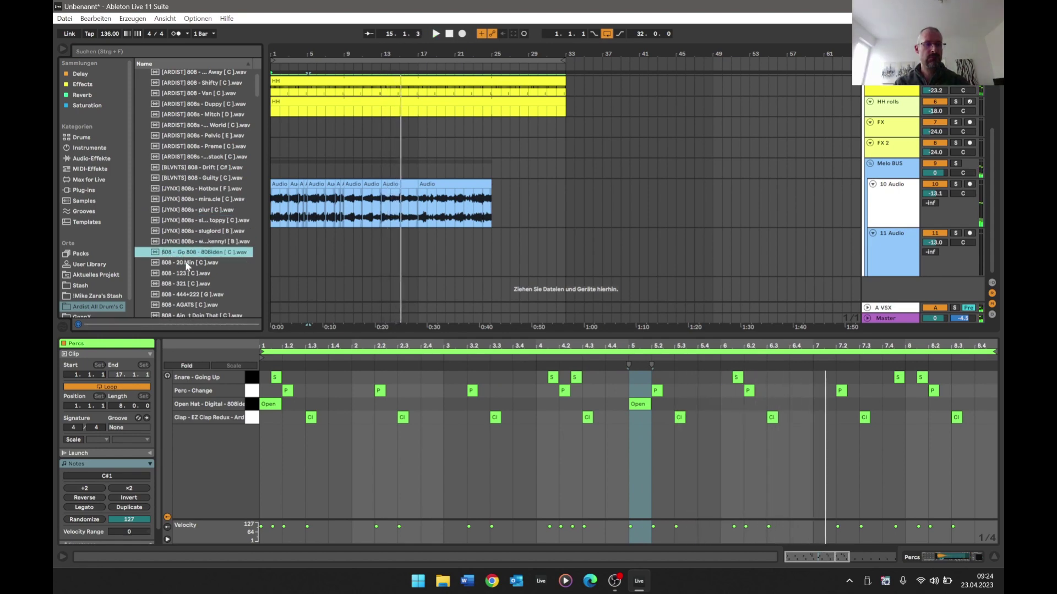
- Compare the last JYNX 808 samples with the 808 - Go 808, 20 Min and 321 samples in the 808s folder
click(189, 242)
click(191, 231)
click(177, 253)
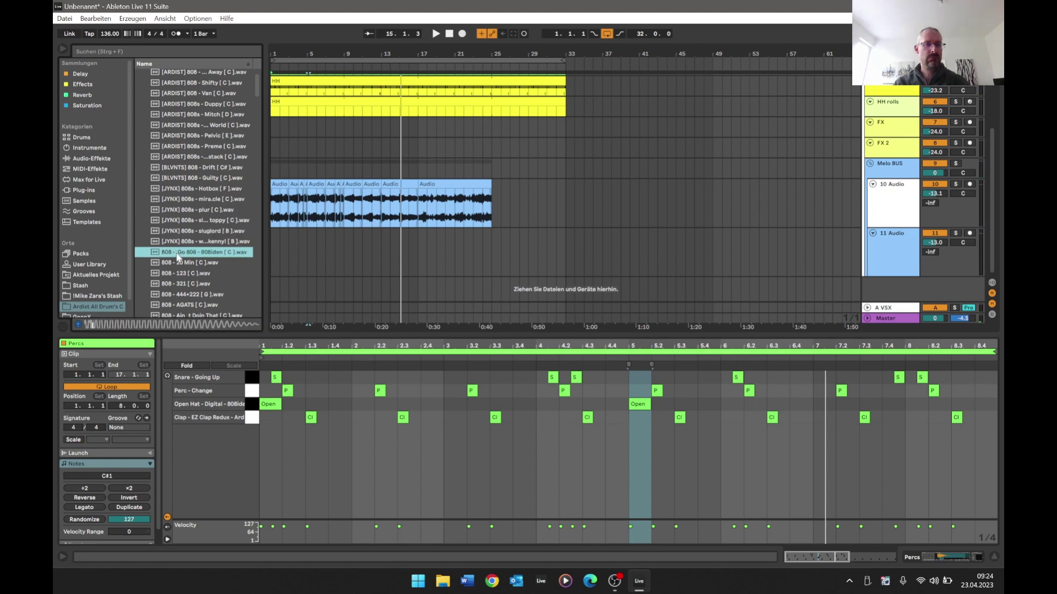
click(188, 240)
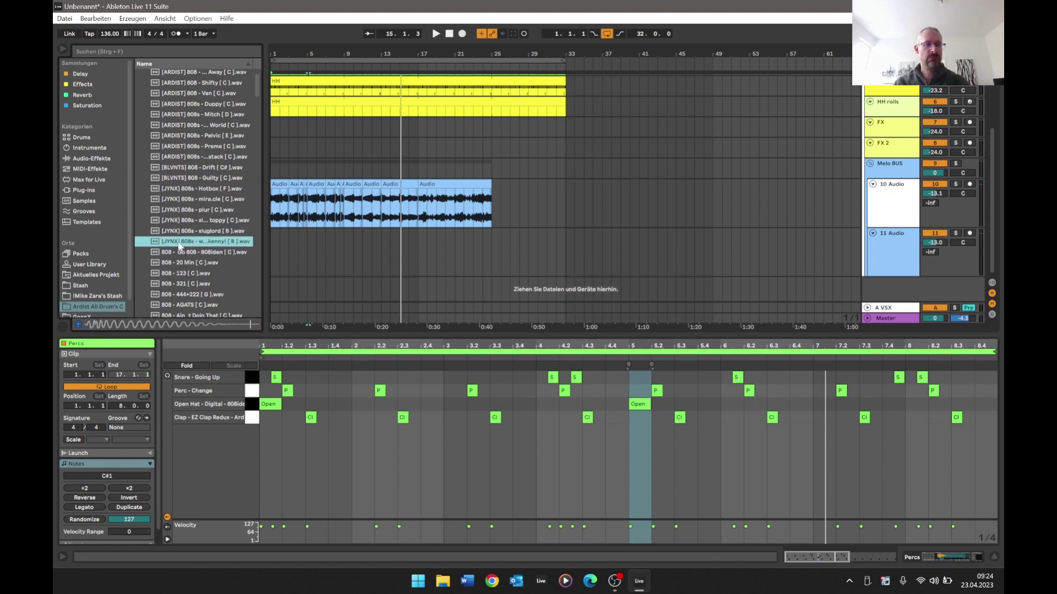
scroll(184, 264, down, 1)
click(185, 263)
click(193, 252)
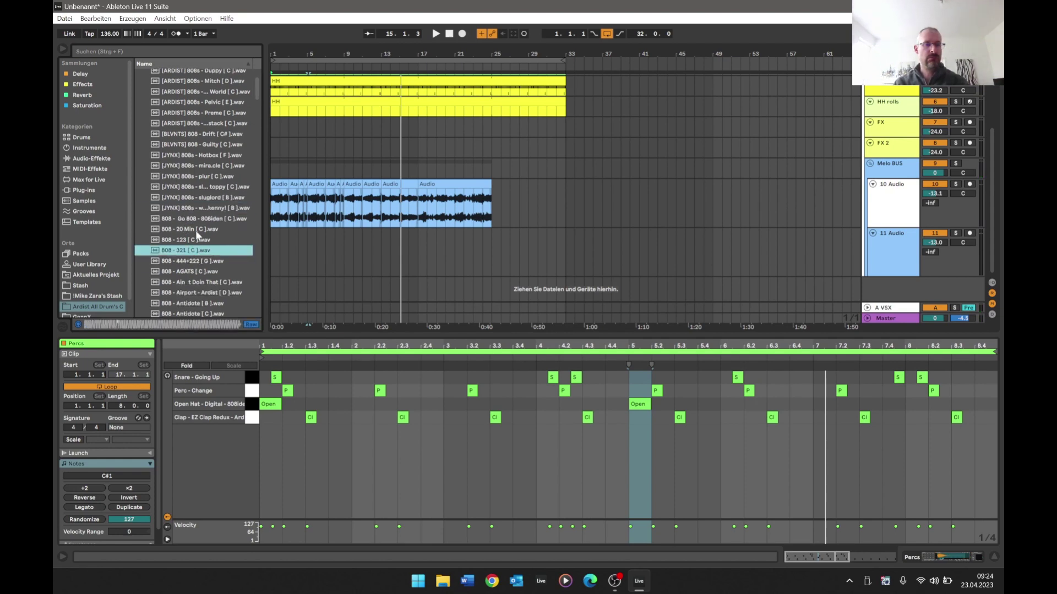
click(196, 230)
- Audition further 808 samples down the 808s folder, including Baby, Baby Girl and Bidness
scroll(195, 242, down, 3)
click(193, 251)
scroll(190, 287, down, 2)
click(189, 279)
scroll(198, 312, down, 2)
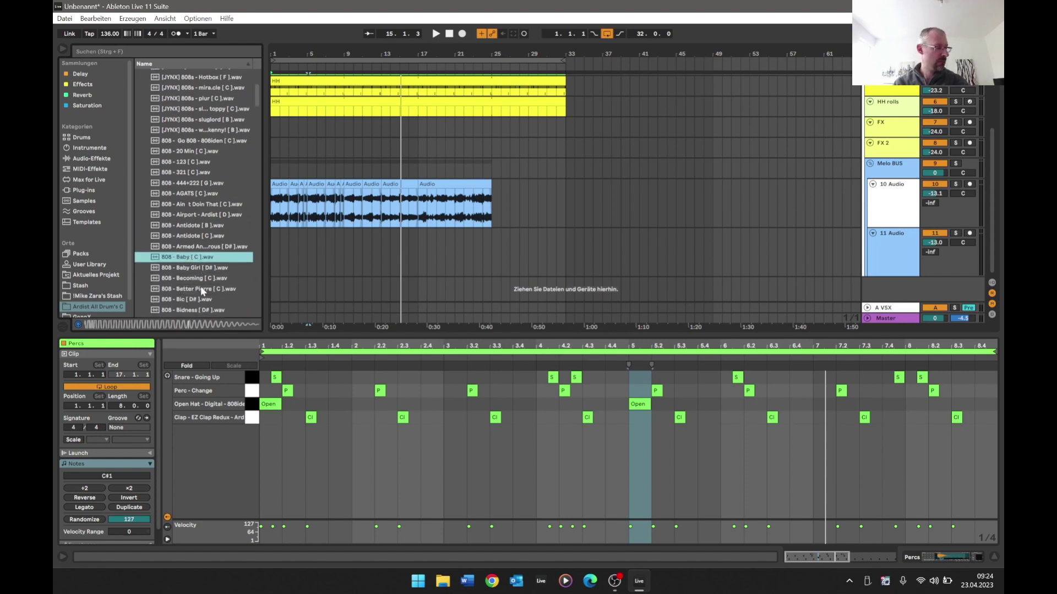
click(190, 268)
scroll(188, 281, down, 2)
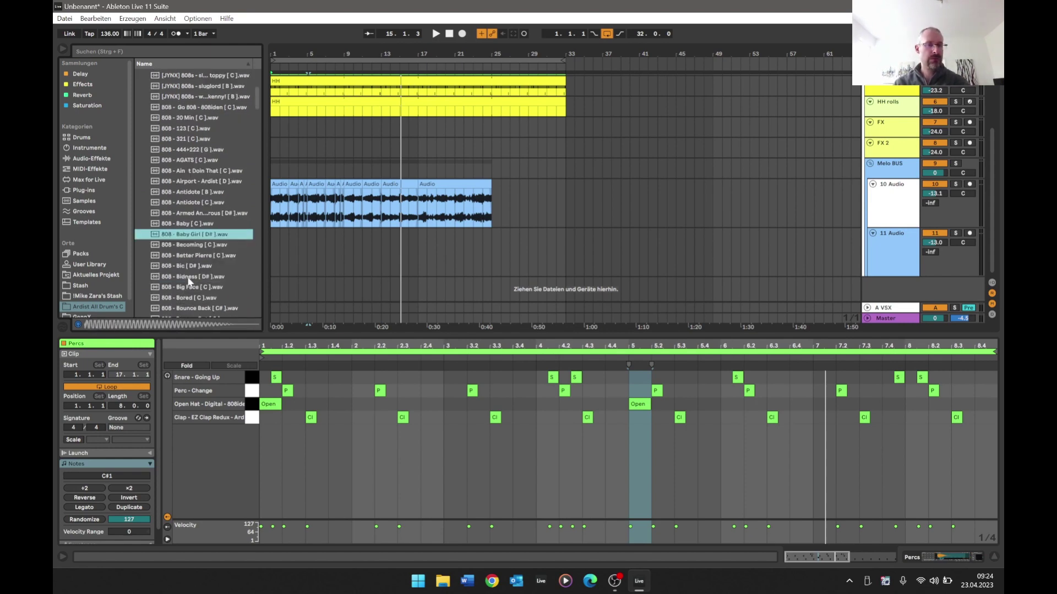
click(188, 279)
scroll(186, 275, down, 2)
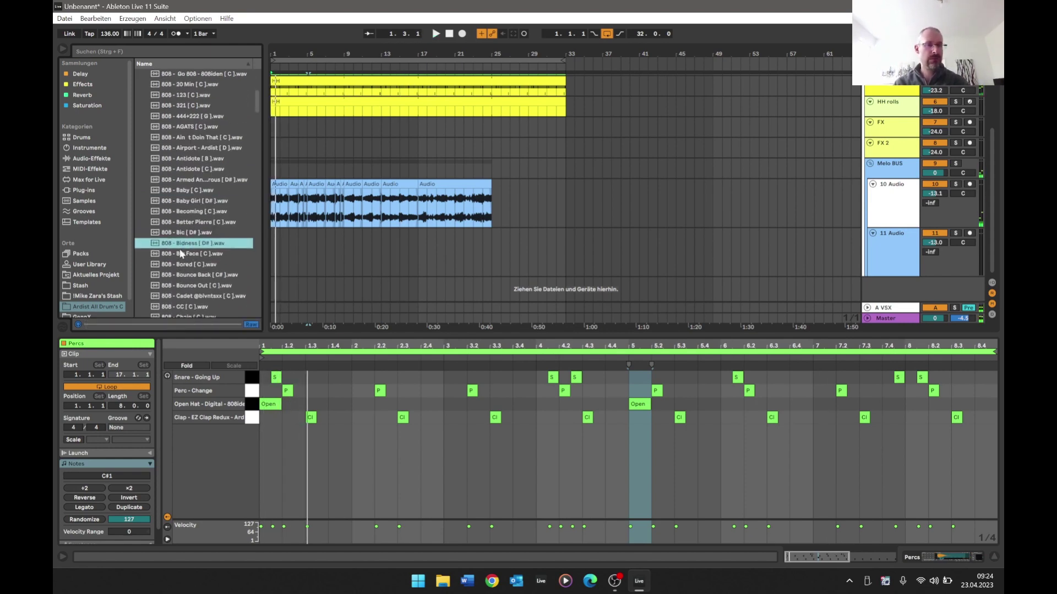
key(Up)
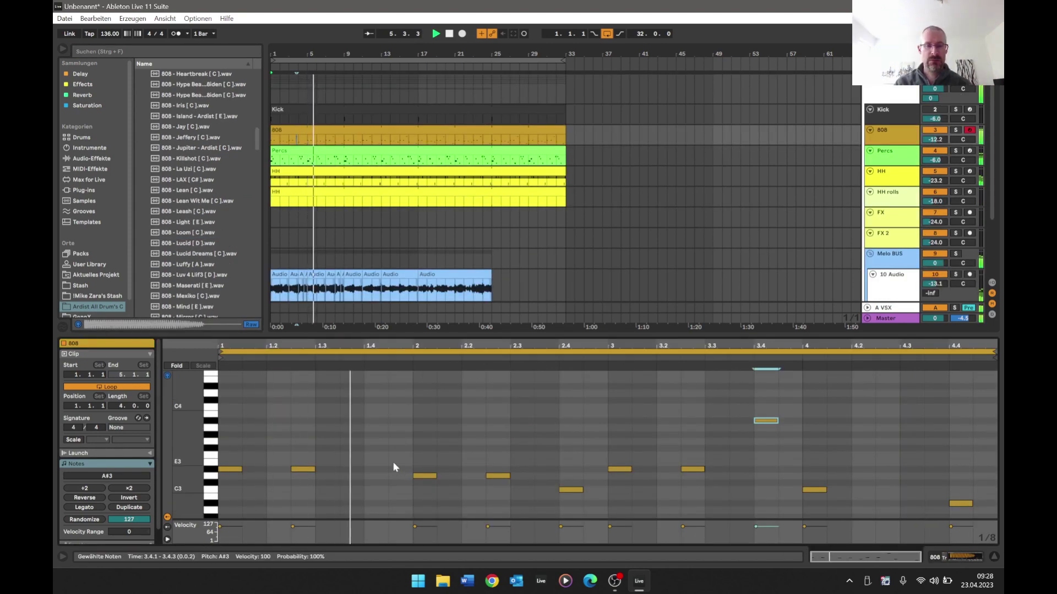
- Set the MIX BUS clipper KClip 3 to 2.2 dB input and 100 % soften, and close the plug-in
key(shift+Tab)
key(Tab)
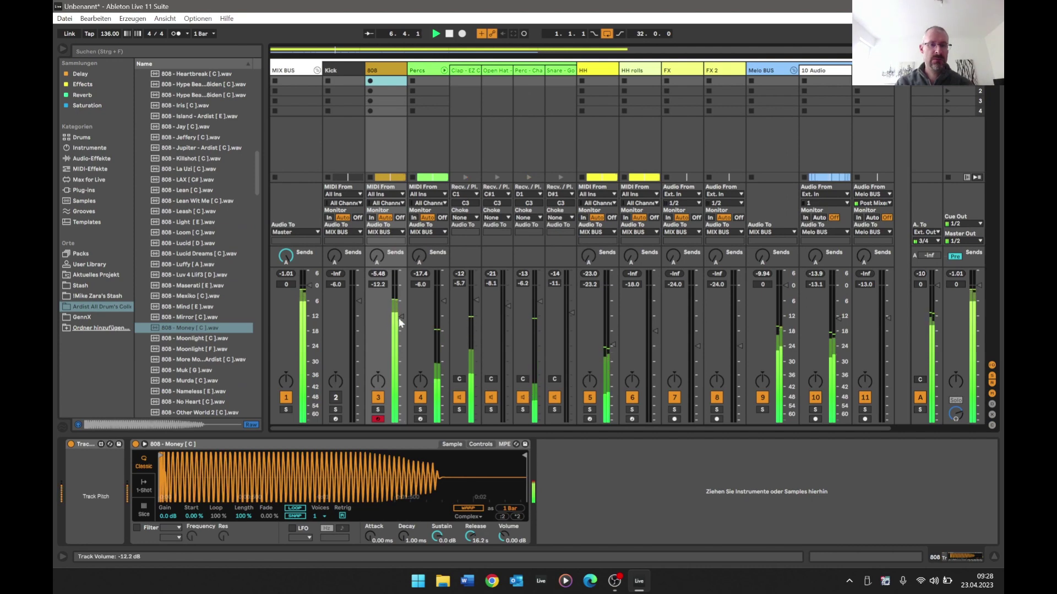
click(309, 82)
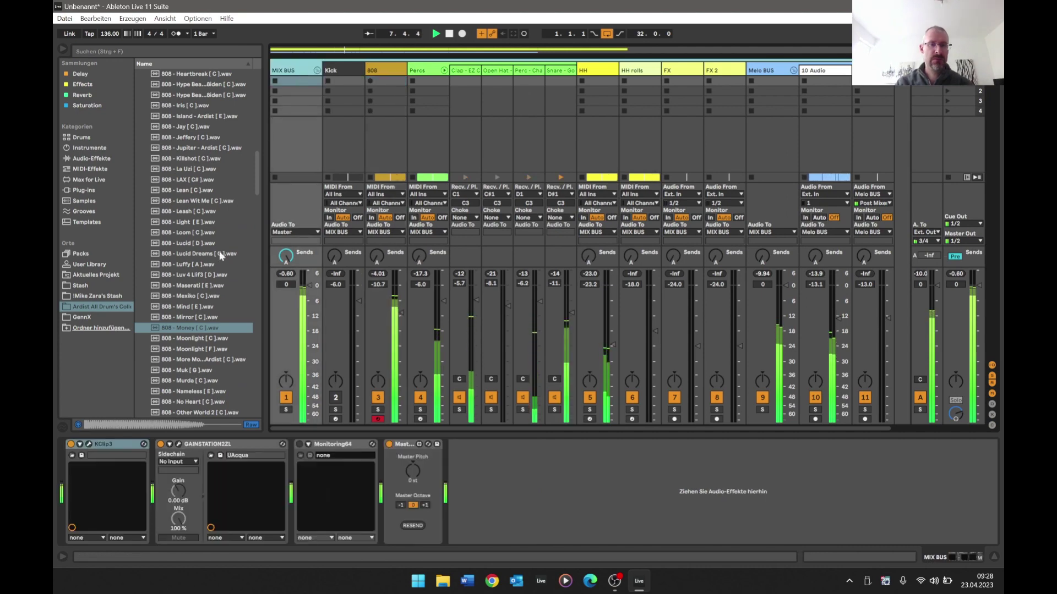
click(88, 445)
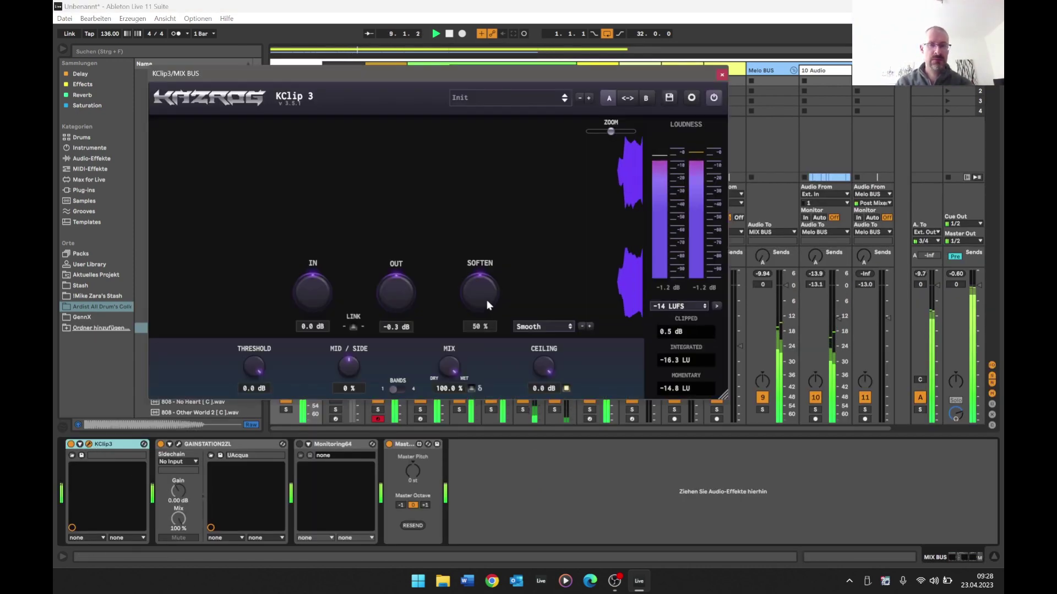
drag(306, 301, 302, 291)
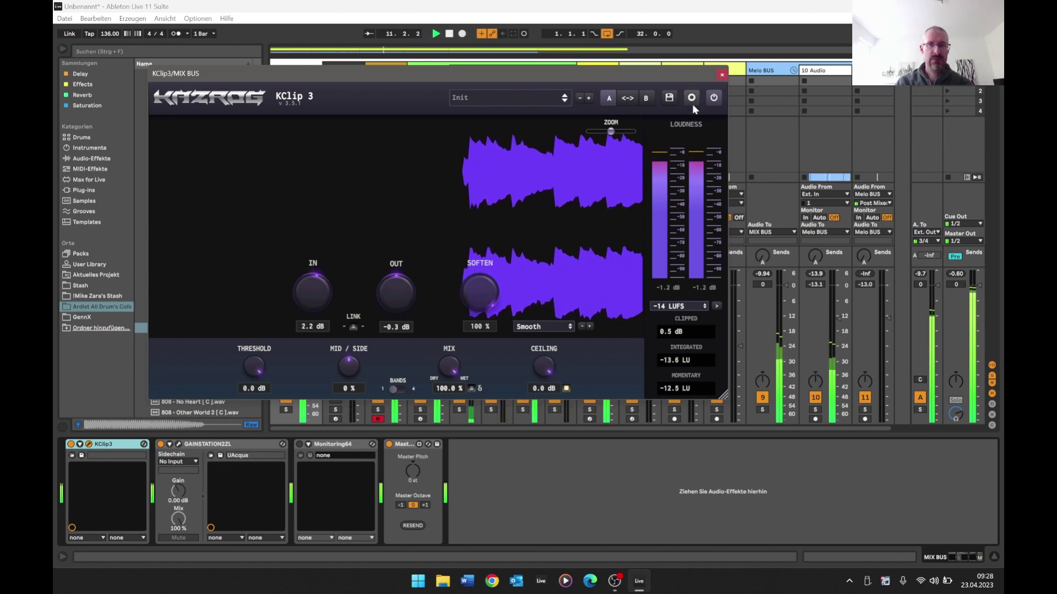
click(722, 74)
- Set the 808 track volume to -11.6 dB and raise the KClip 3 input on the MIX BUS to 3.6 dB
drag(394, 291, 394, 294)
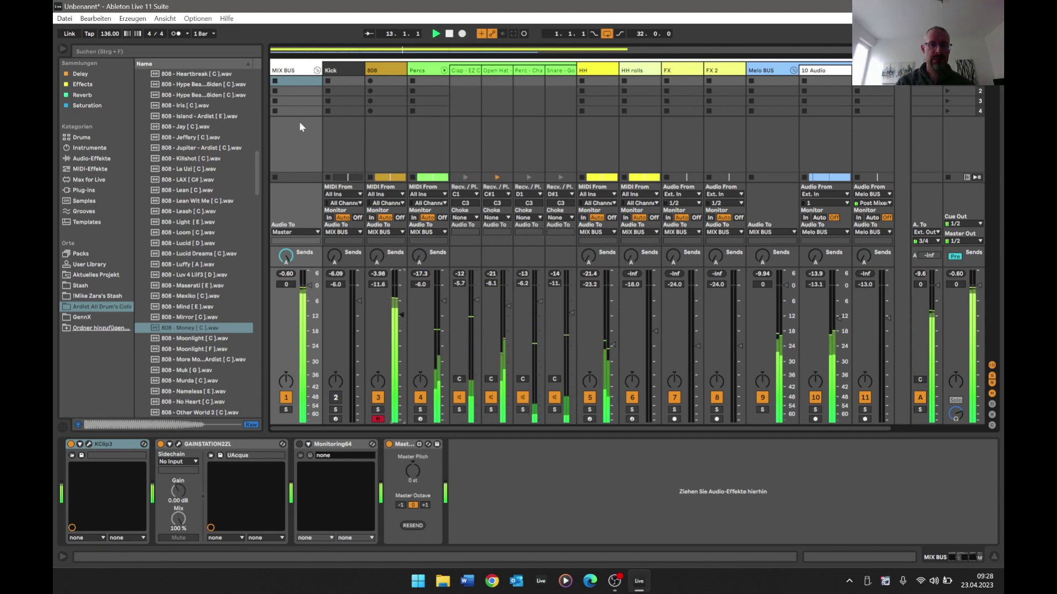
click(89, 444)
drag(302, 282, 302, 283)
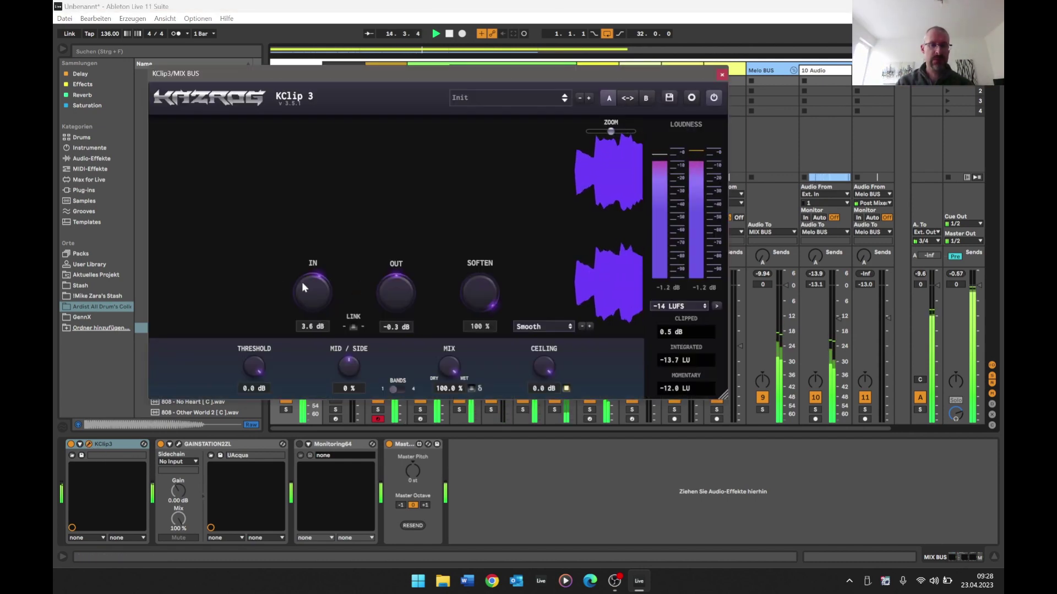
click(721, 75)
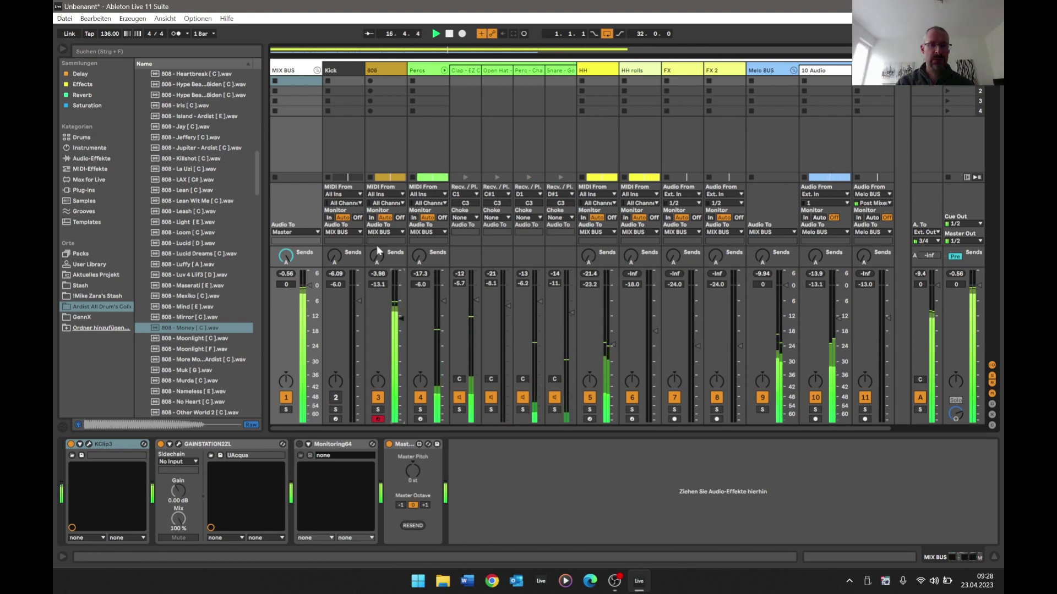
- Set the 808 track volume to -12.7 dB and return to the arrangement
drag(401, 319, 400, 317)
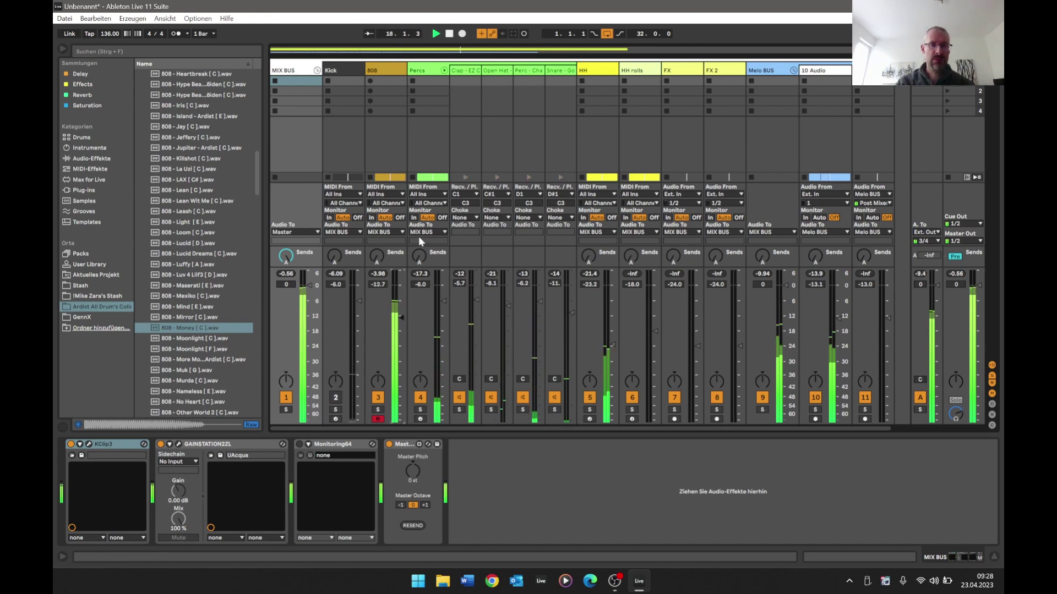
key(Tab)
key(Tab)
key(Tab)
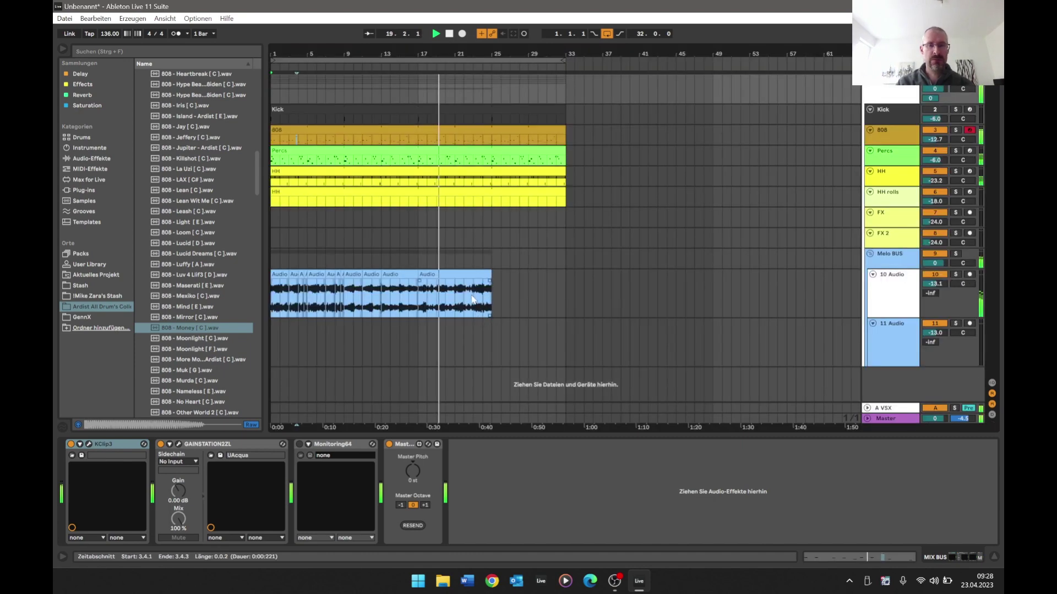
- Duplicate the last audio clip on the 10 Audio track to extend the melody from bar 25 to bar 33
click(454, 303)
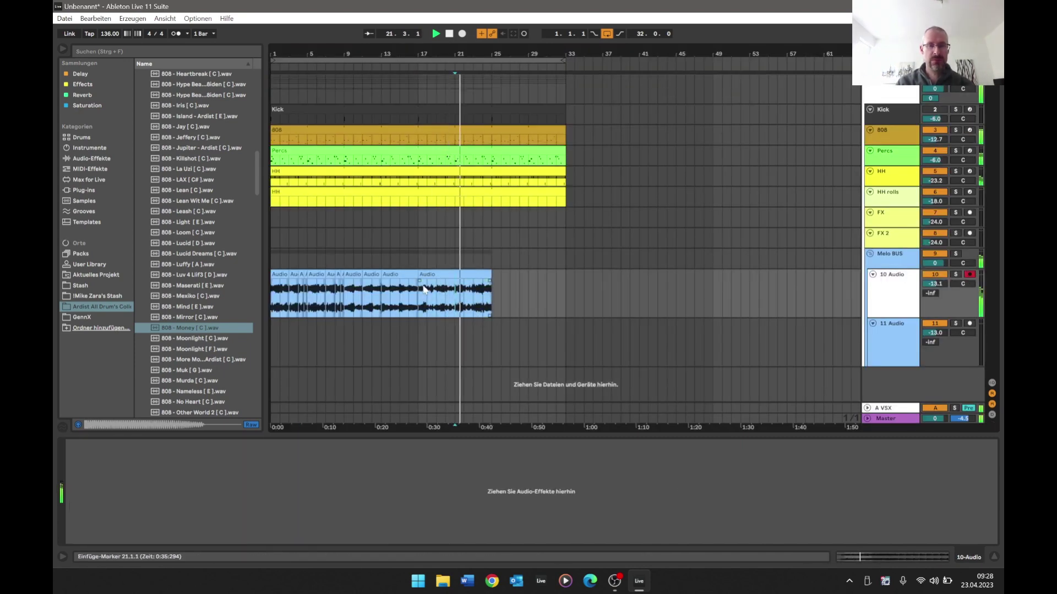
click(451, 274)
key(ctrl+d)
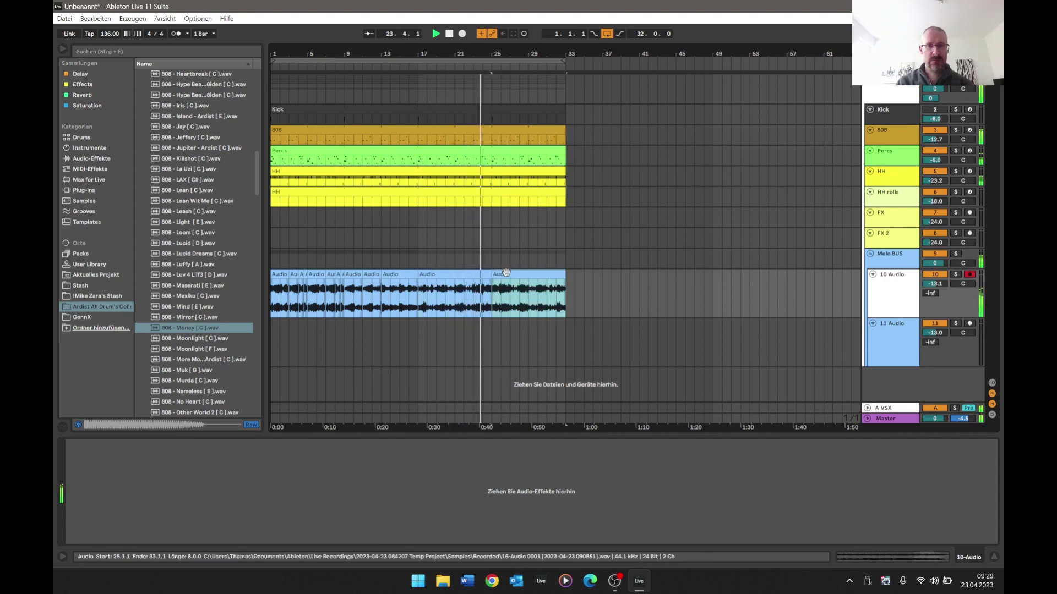
double_click(501, 295)
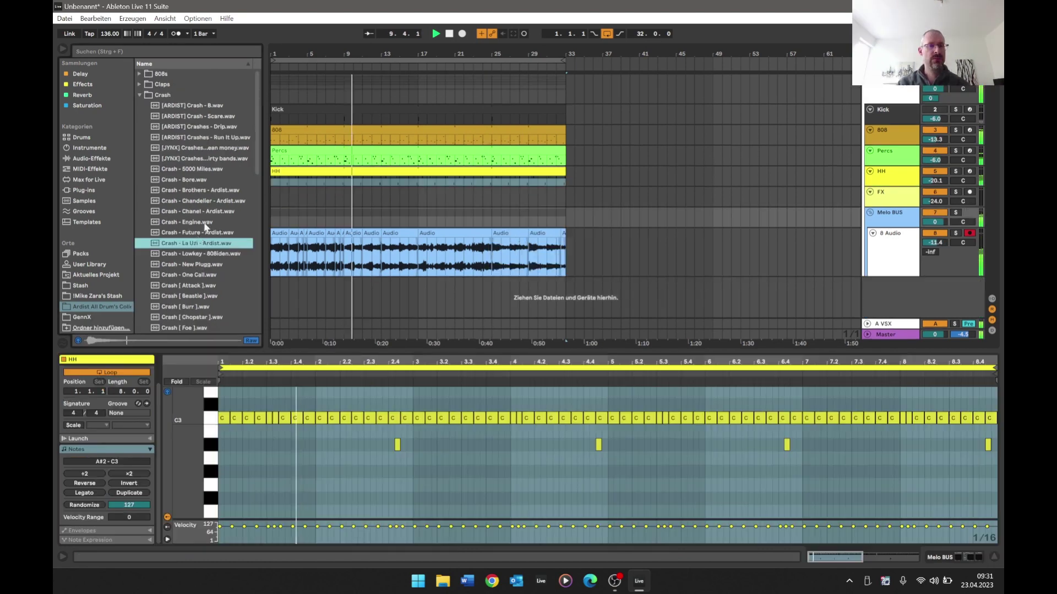
- Place the Crash - La Uzi - Ardist sample on the FX track at bars 1 and 17
key(Tab)
key(Tab)
drag(196, 243, 427, 193)
key(space)
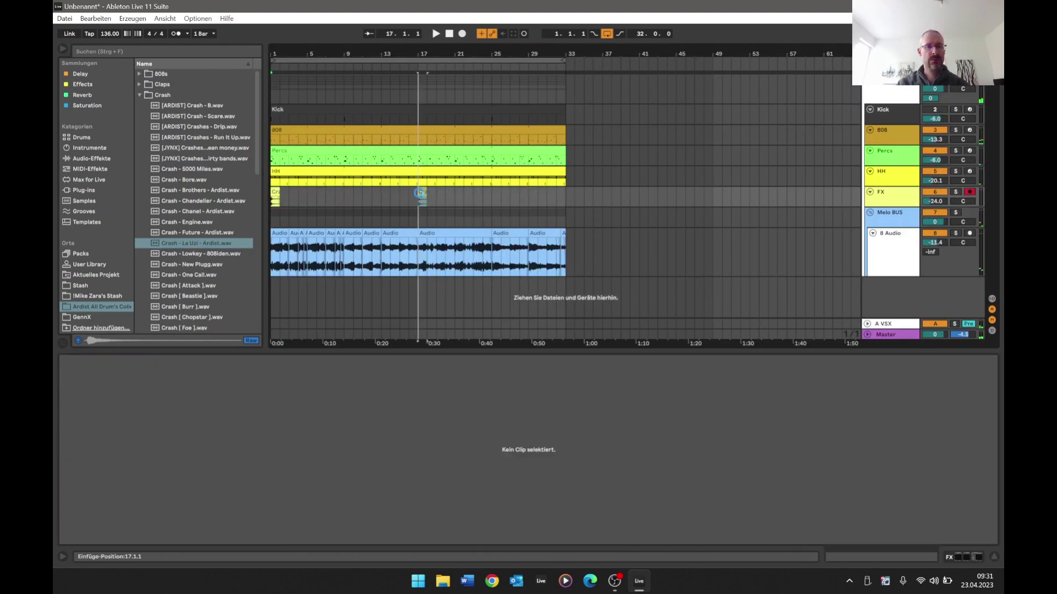
- Move the first crash on the FX track to bar 9 and the second to bar 25, checking the placement with playback
drag(274, 193, 331, 194)
click(308, 198)
key(space)
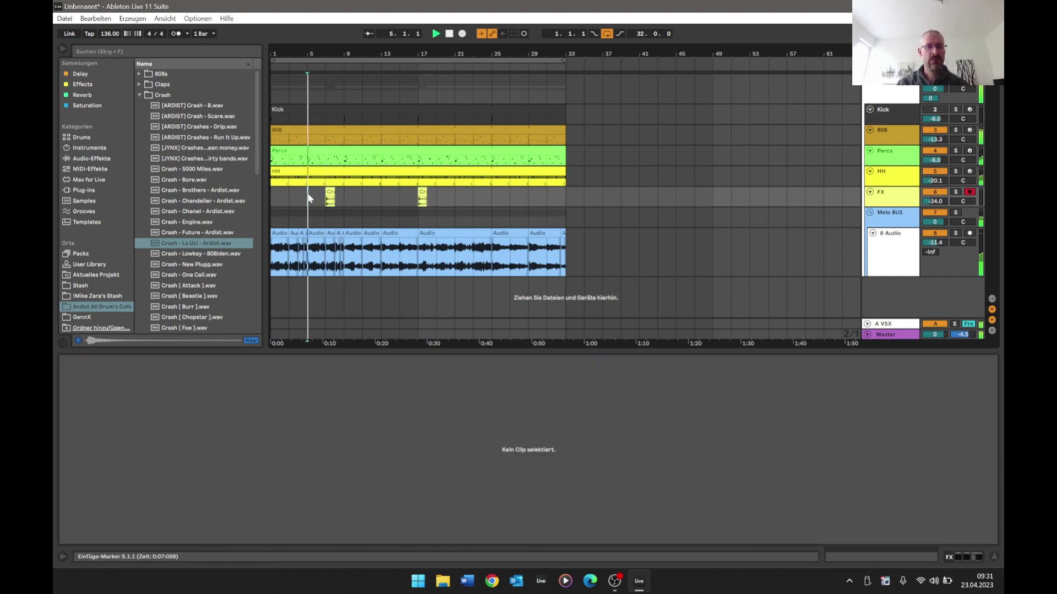
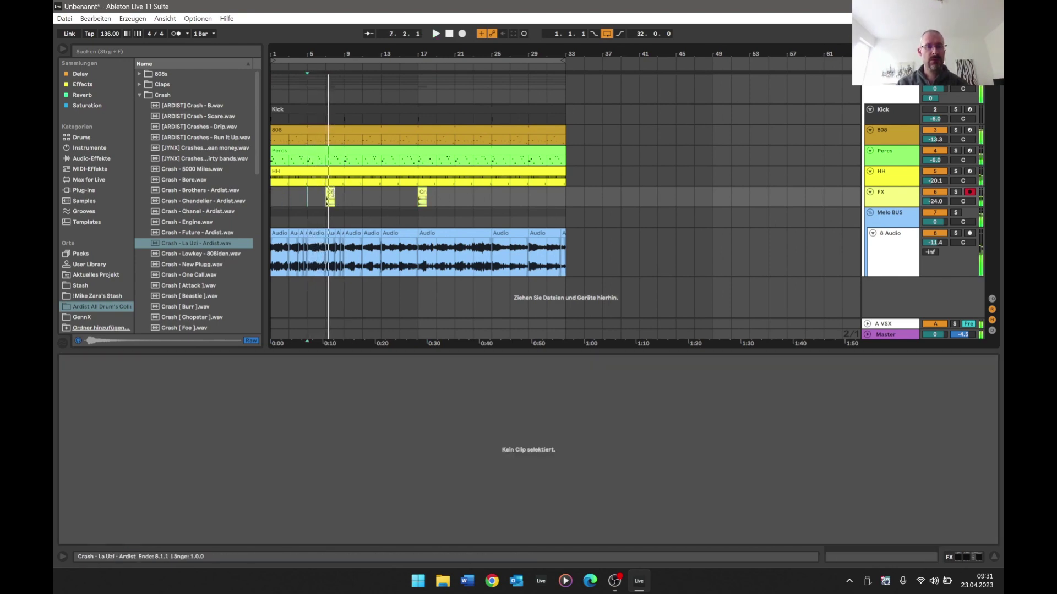
click(339, 197)
drag(346, 198, 351, 196)
click(332, 196)
key(space)
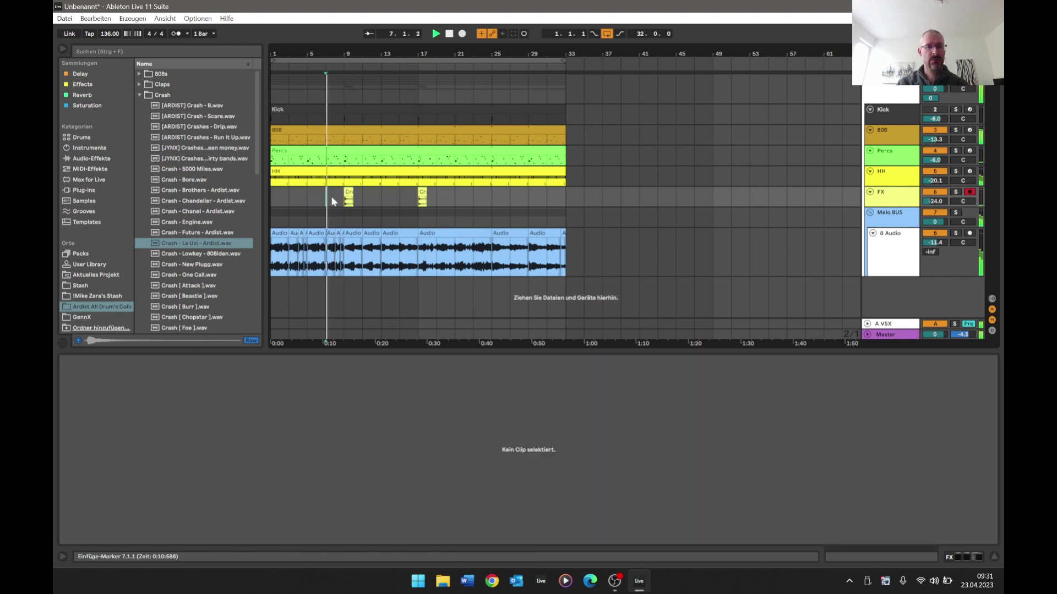
click(425, 192)
drag(425, 192, 498, 192)
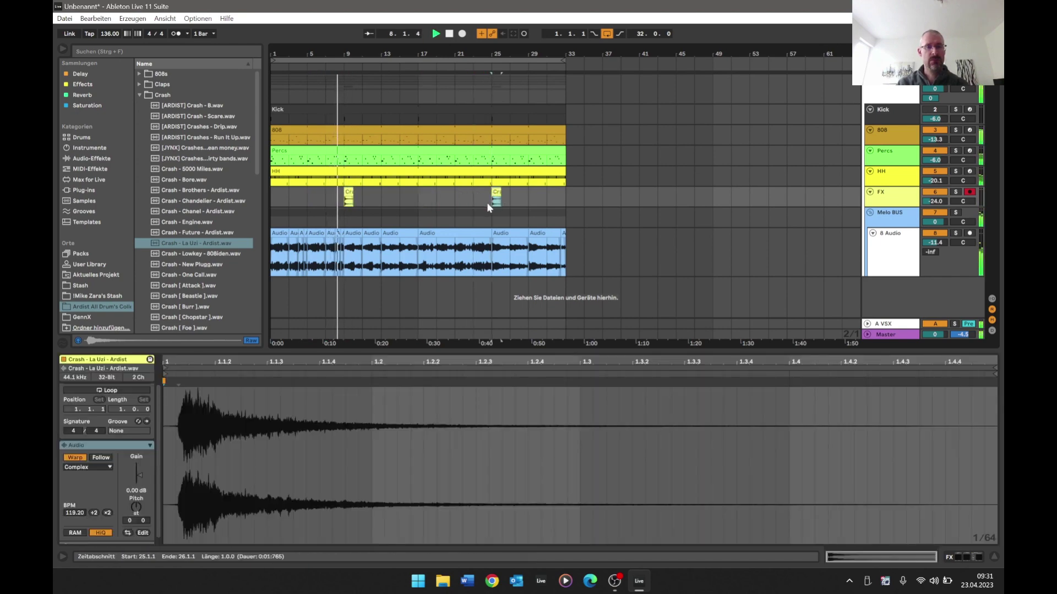
- Open the HH clip and examine its hi-hat notes across 16 bars
click(385, 176)
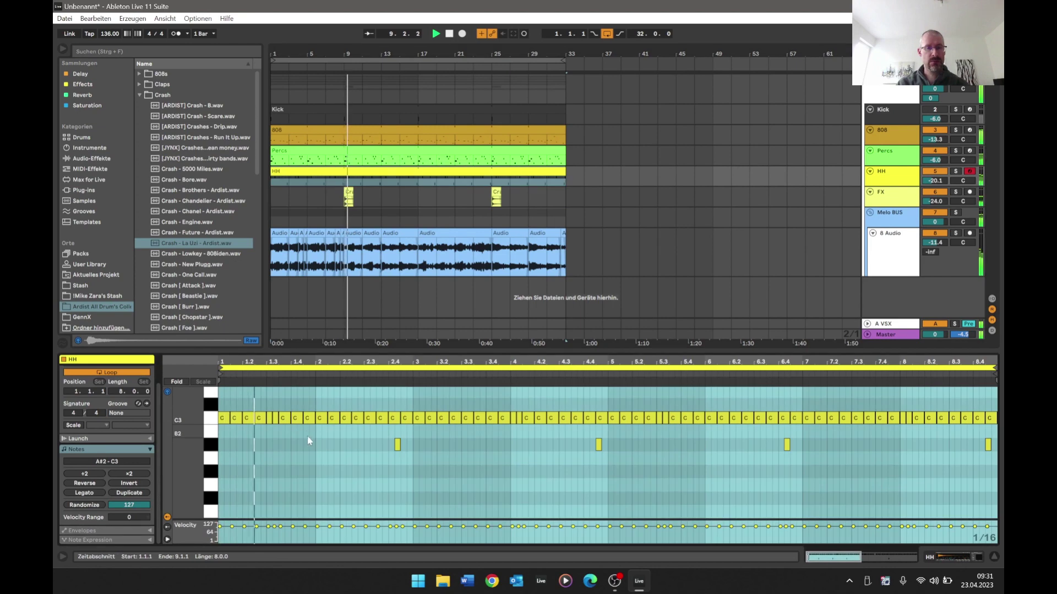
drag(241, 362, 242, 336)
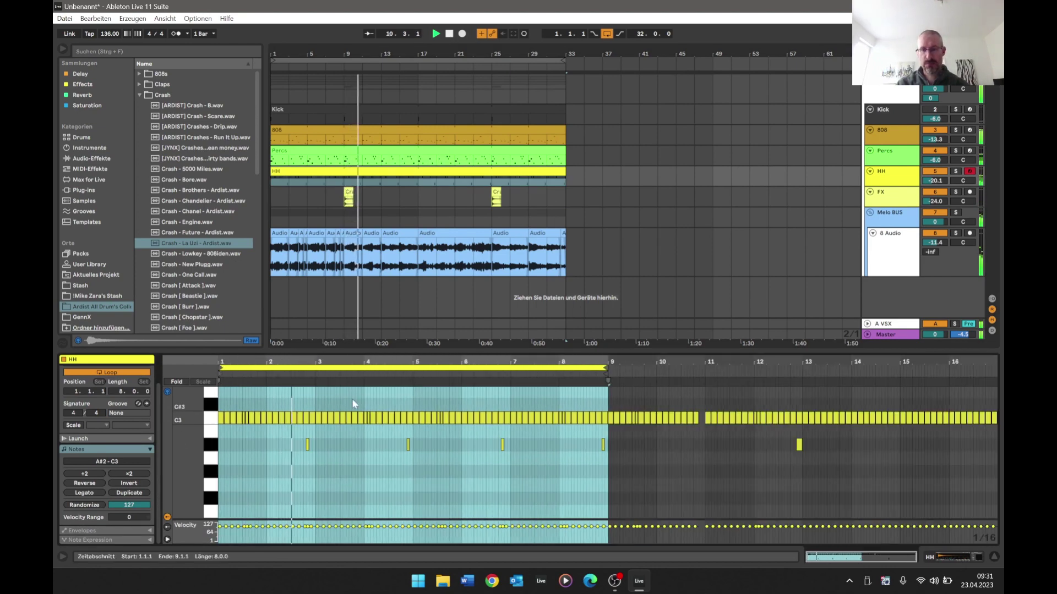
drag(598, 362, 598, 331)
mouse_move(502, 54)
mouse_down()
mouse_move(502, 107)
mouse_move(502, 33)
mouse_up()
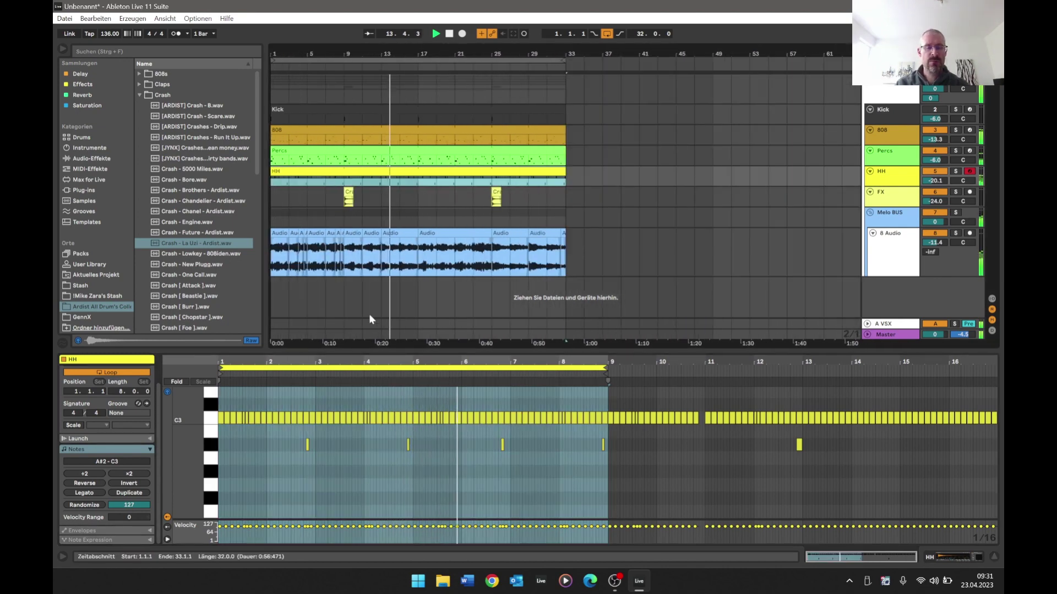
- Enable EchoBoy Jr. on the FX track with a ping-pong 1/4-note echo, close it and return to the arrangement
key(Tab)
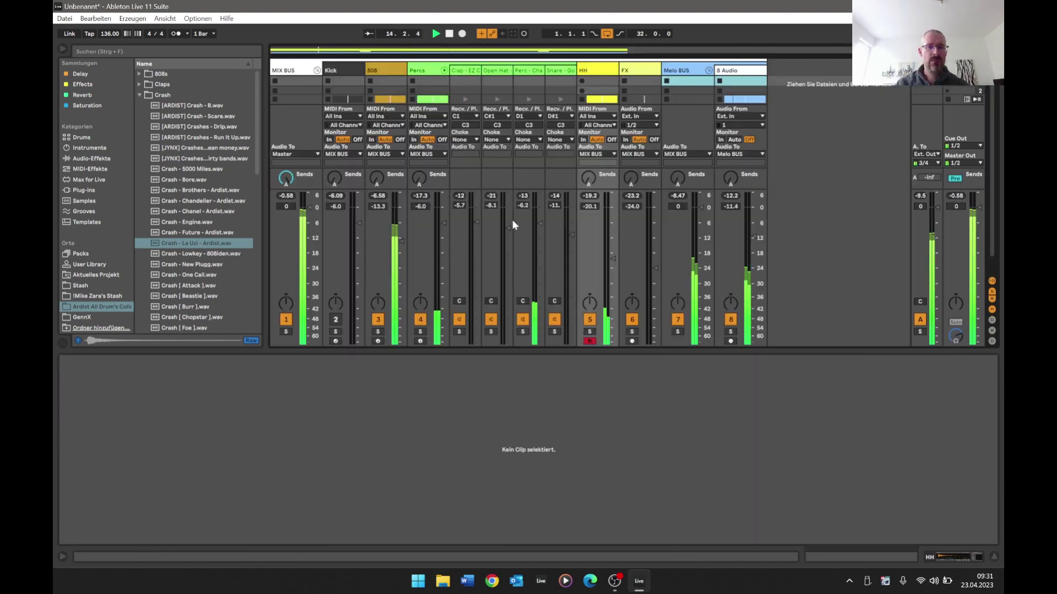
click(632, 71)
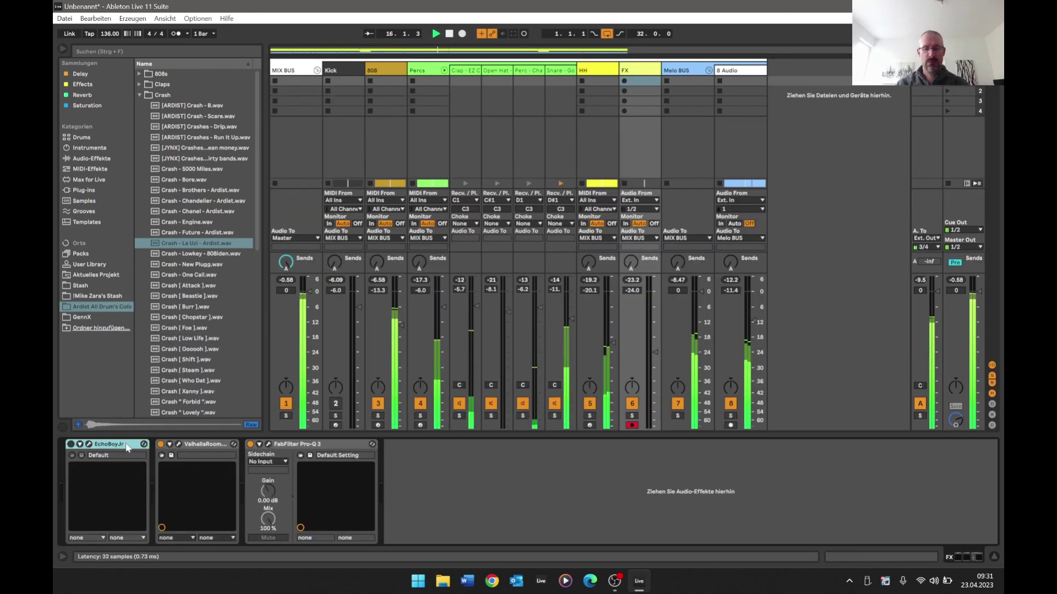
click(144, 444)
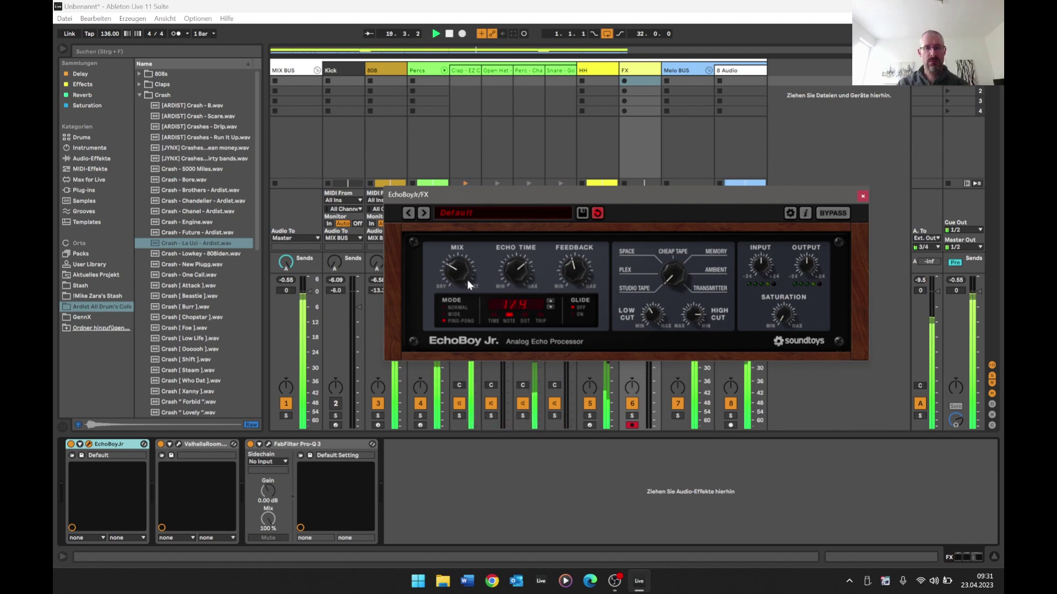
click(863, 197)
key(Tab)
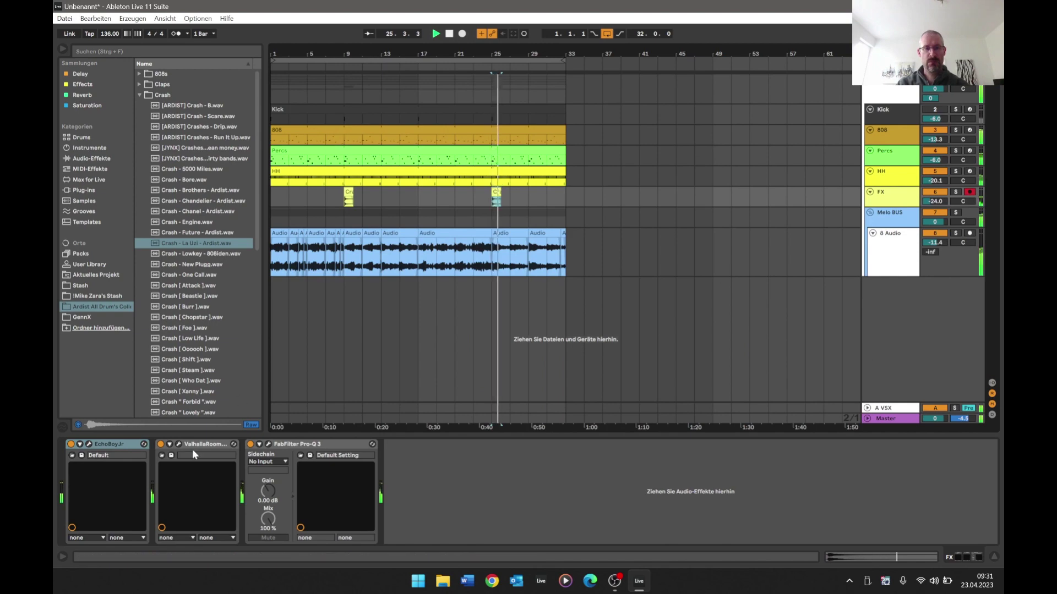
- Check the ValhallaRoom reverb on the FX track and set the EchoBoy Jr. echo time to a dotted 1/4 note
click(179, 445)
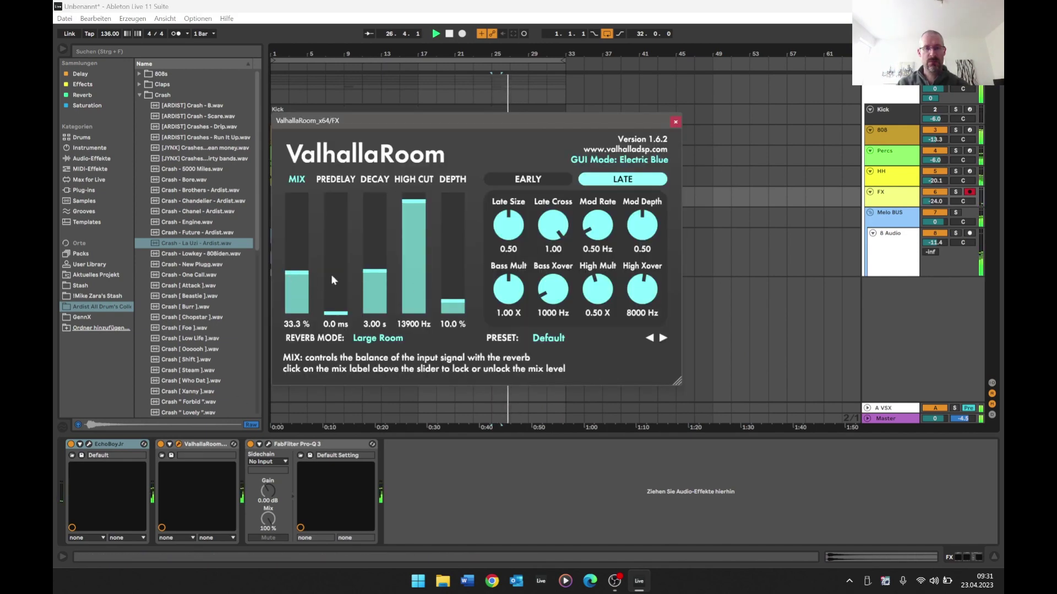
click(676, 122)
click(89, 445)
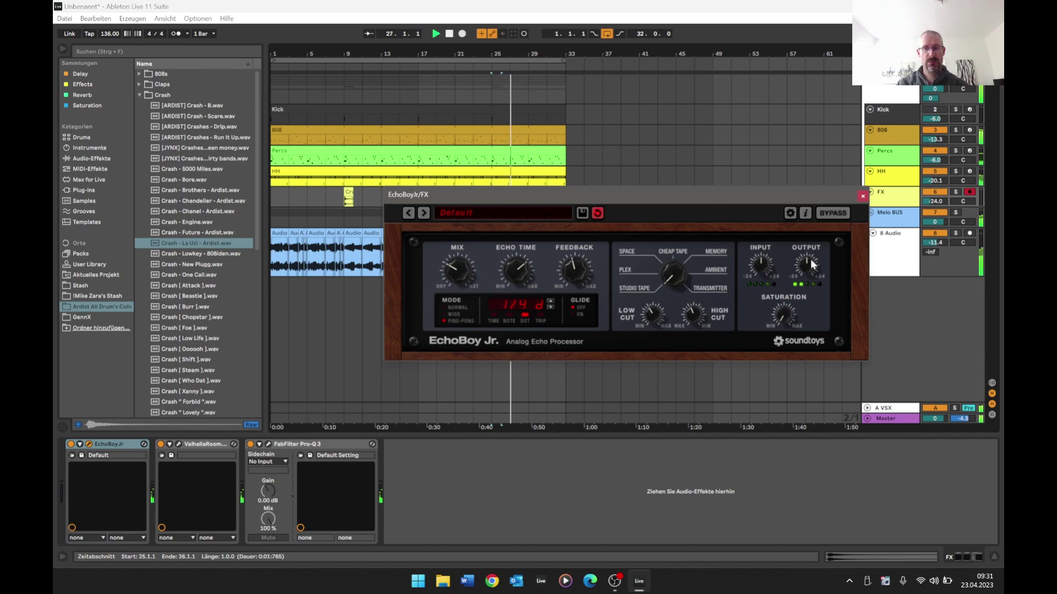
click(862, 197)
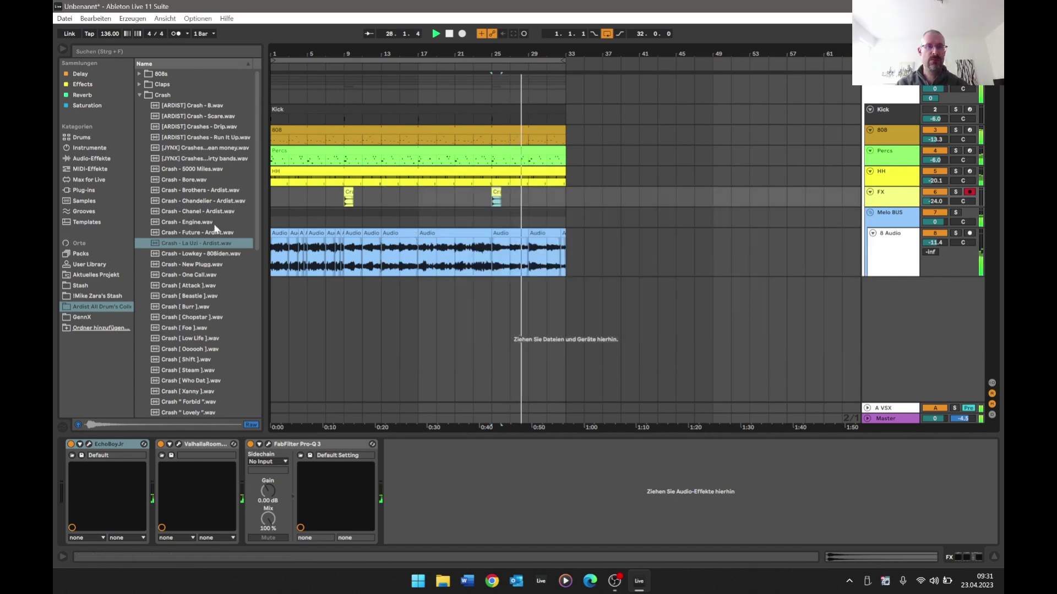
- Collapse the Crash folder, select the Percs clip and play the arrangement from bar 1
click(139, 95)
click(508, 151)
key(space)
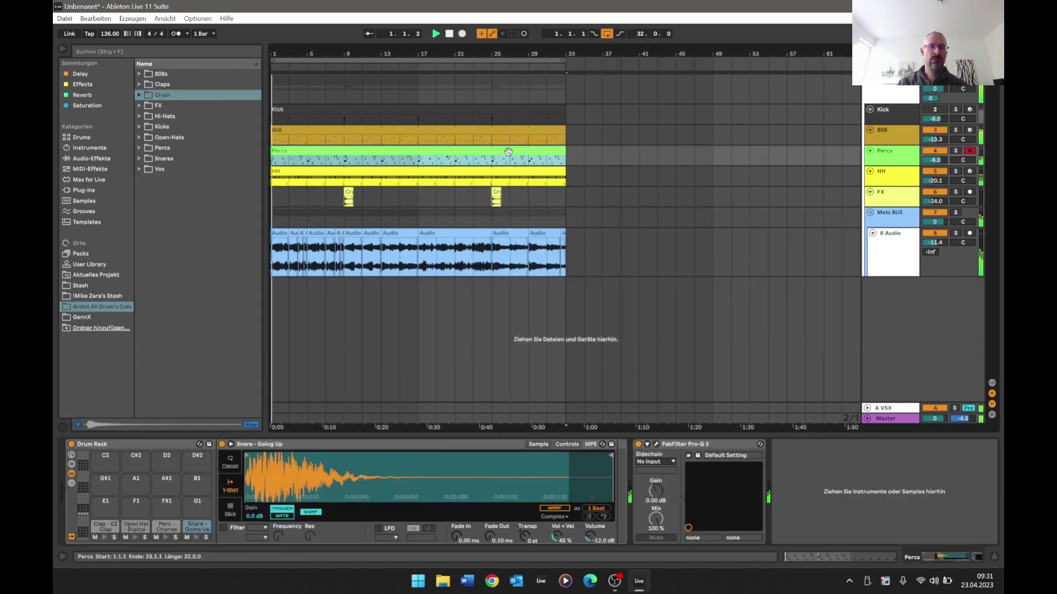
- Add a Snare - Going Up note at 3.3.3 in the Percs clip and play the pattern back
key(Tab)
key(Tab)
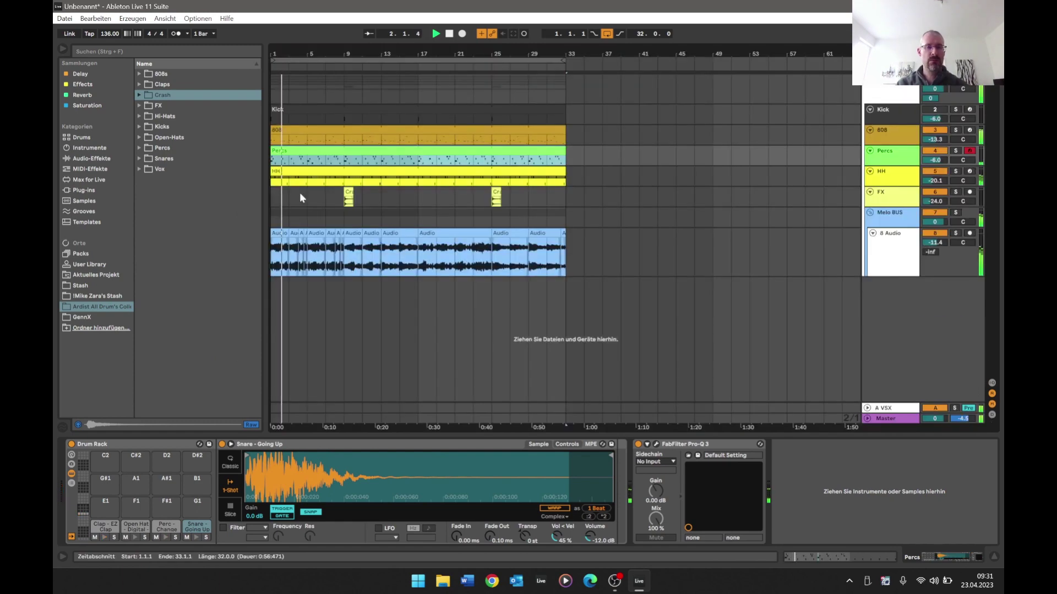
key(shift+Tab)
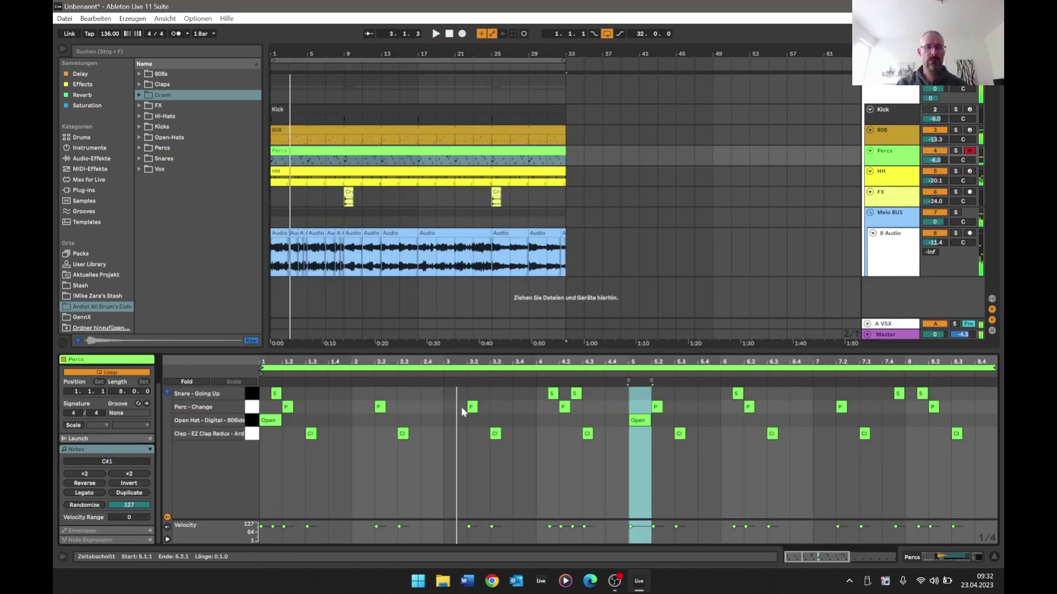
mouse_move(472, 409)
mouse_down()
mouse_move(463, 413)
mouse_move(472, 412)
mouse_up()
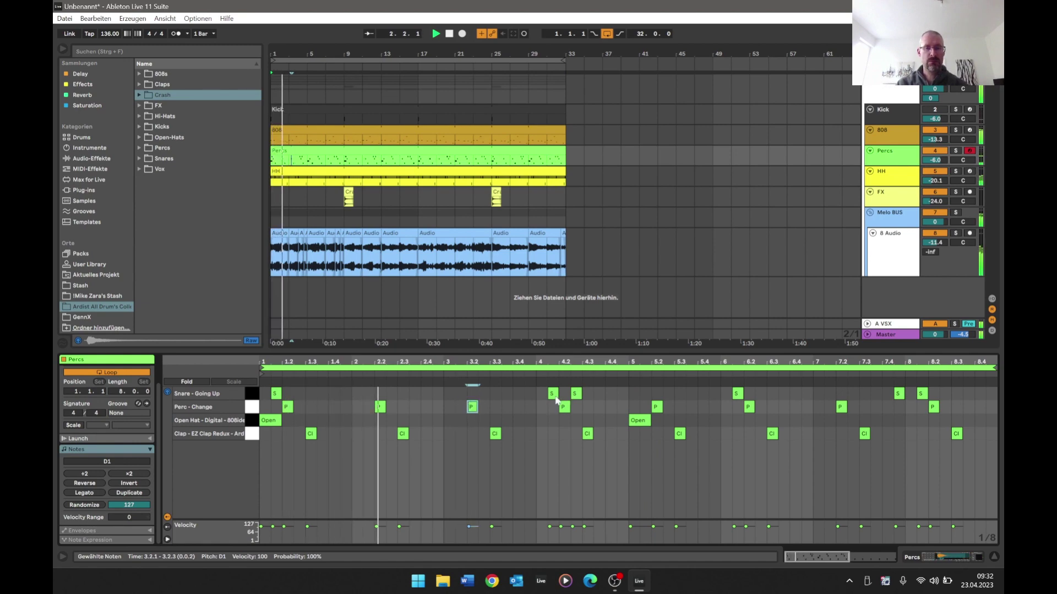
double_click(495, 394)
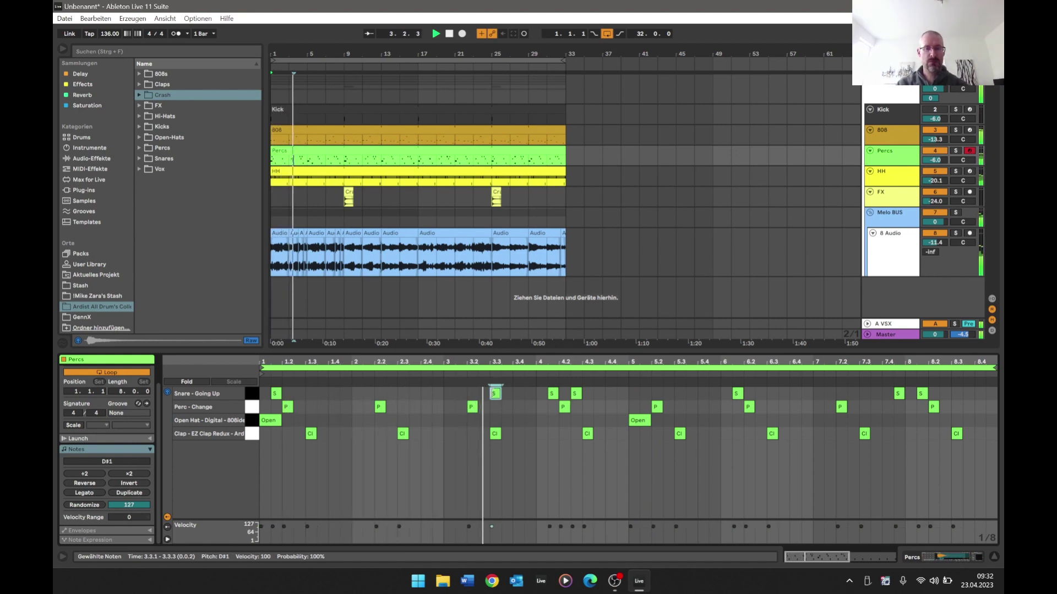
double_click(494, 392)
key(space)
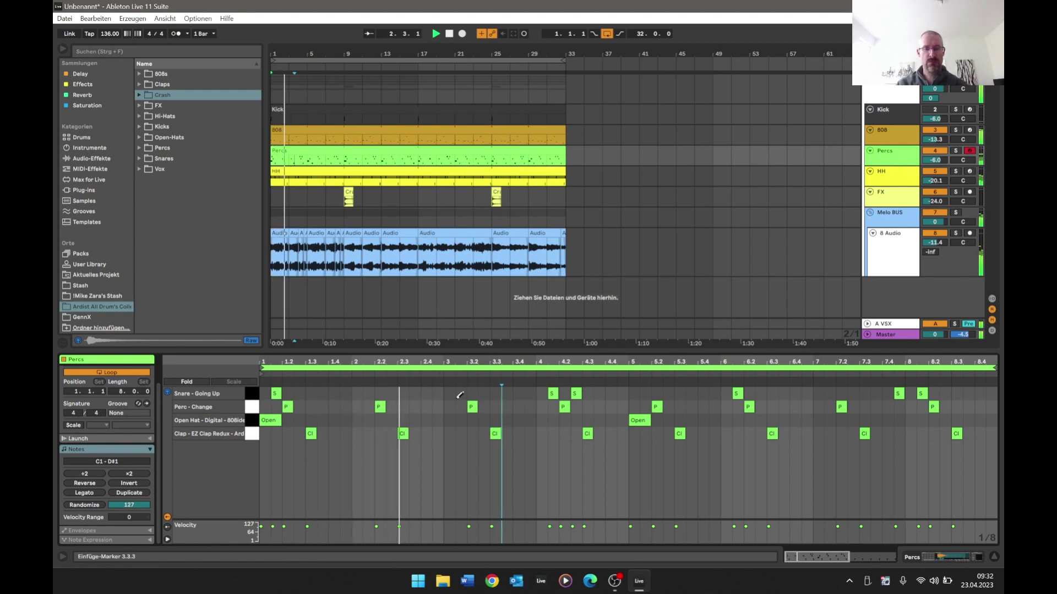
click(503, 392)
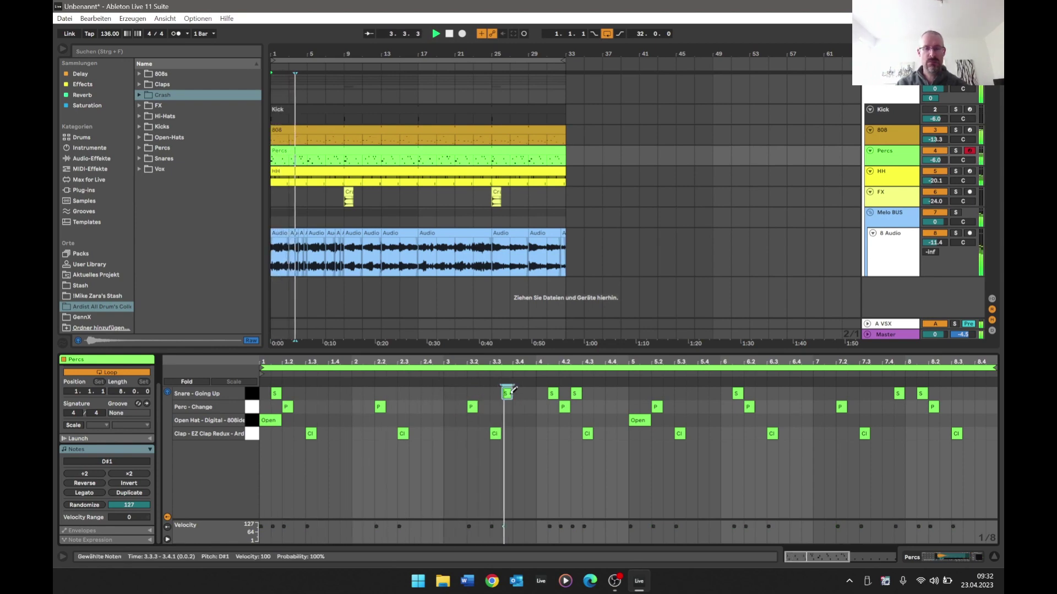
key(space)
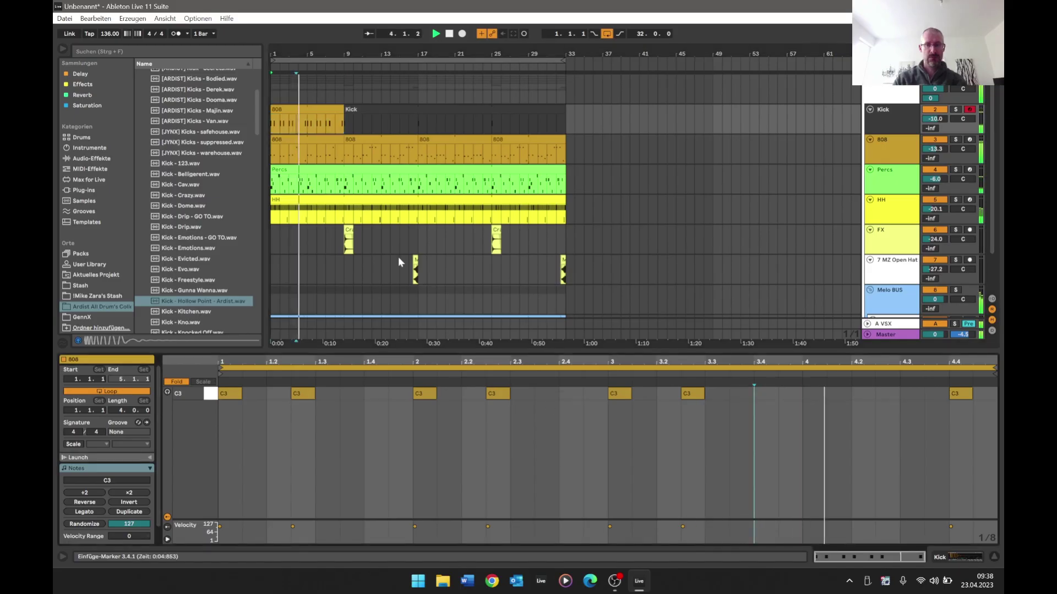
- Delete the A#3 note at 3.4.1 in the first 808 clip and play the section
double_click(321, 146)
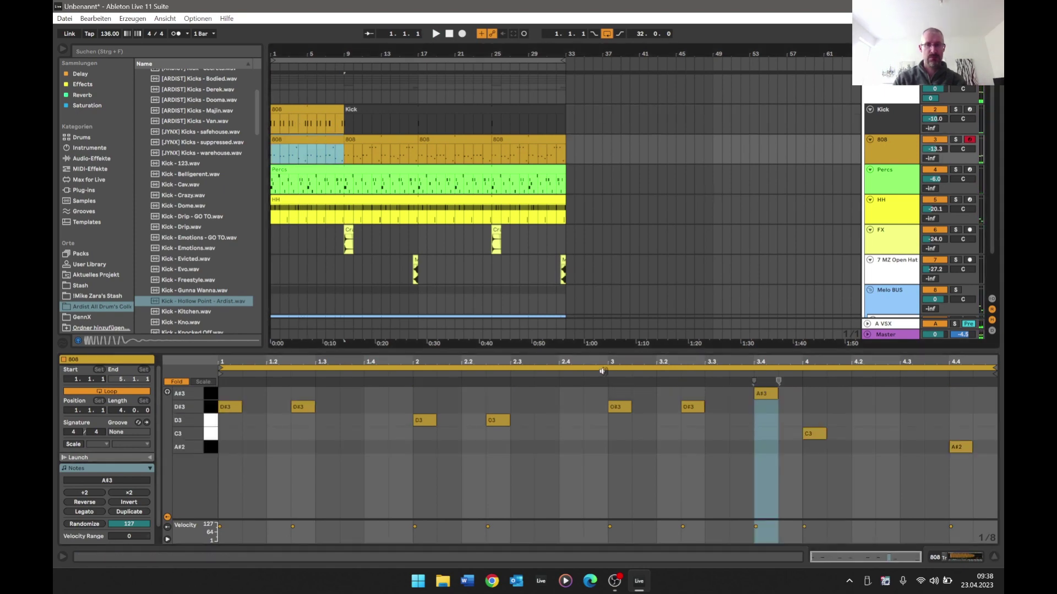
key(Delete)
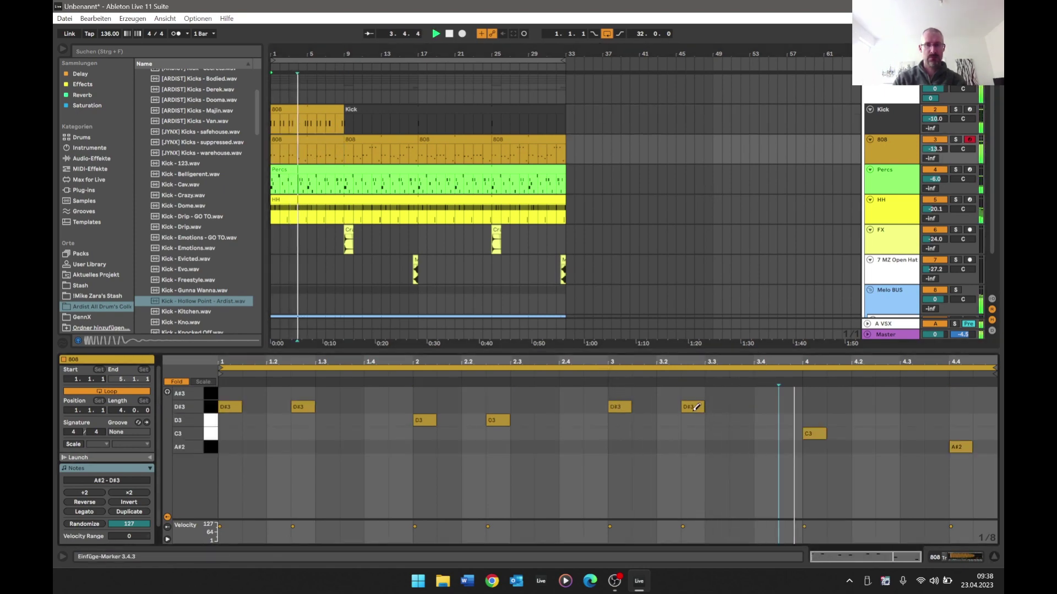
click(313, 141)
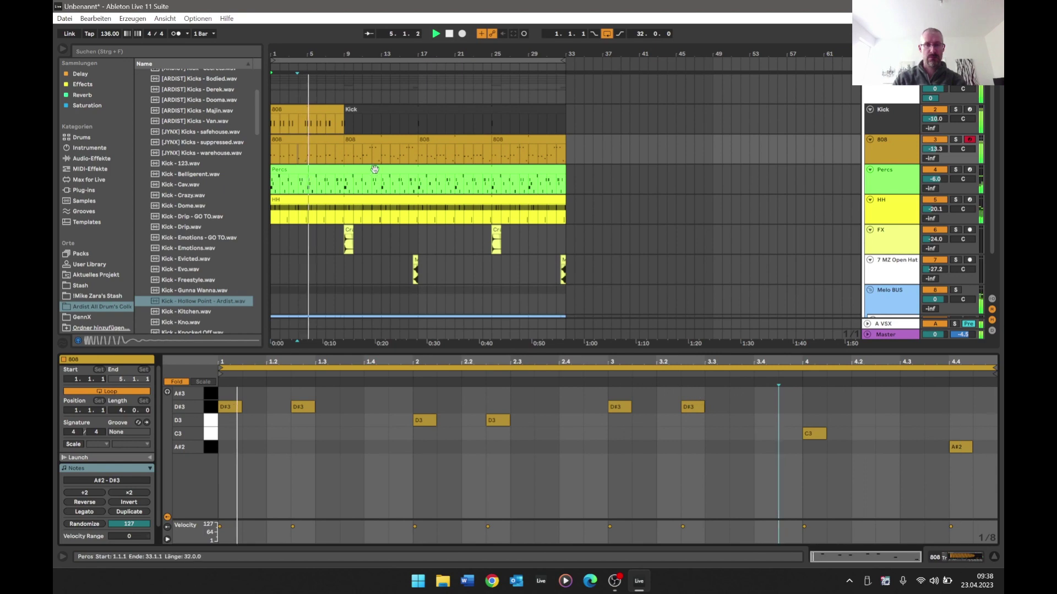
key(space)
- Add a C3 note at 4.1.1 in the first clip on the Kick track and play it back
click(300, 106)
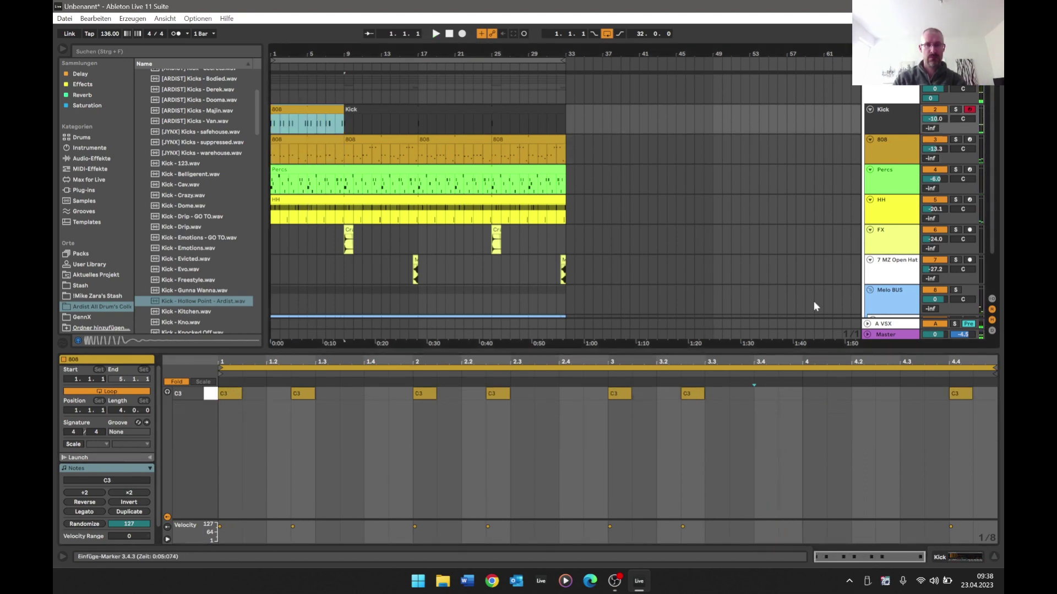
click(817, 390)
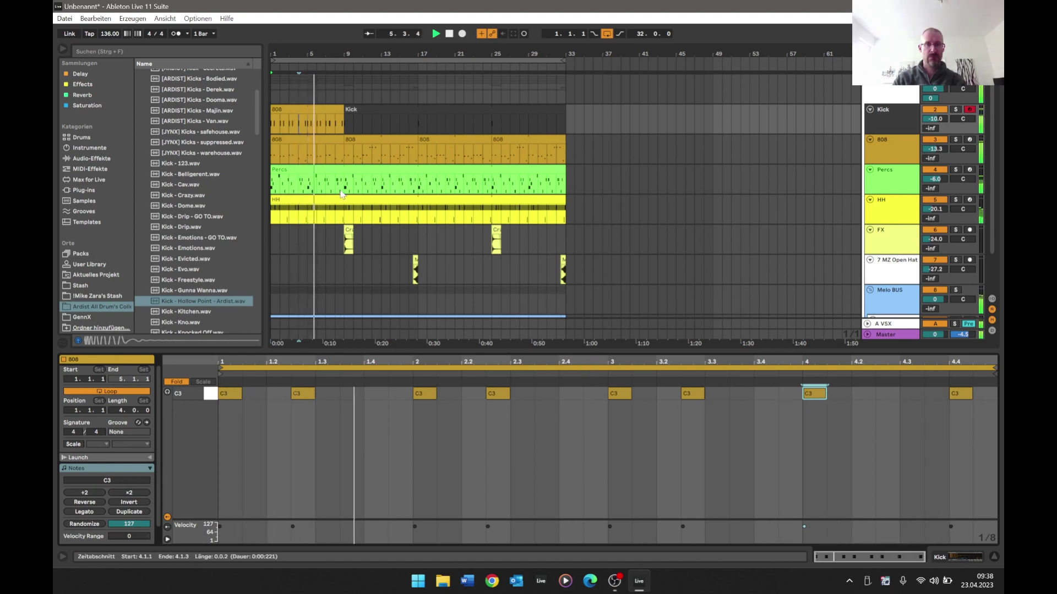
click(304, 107)
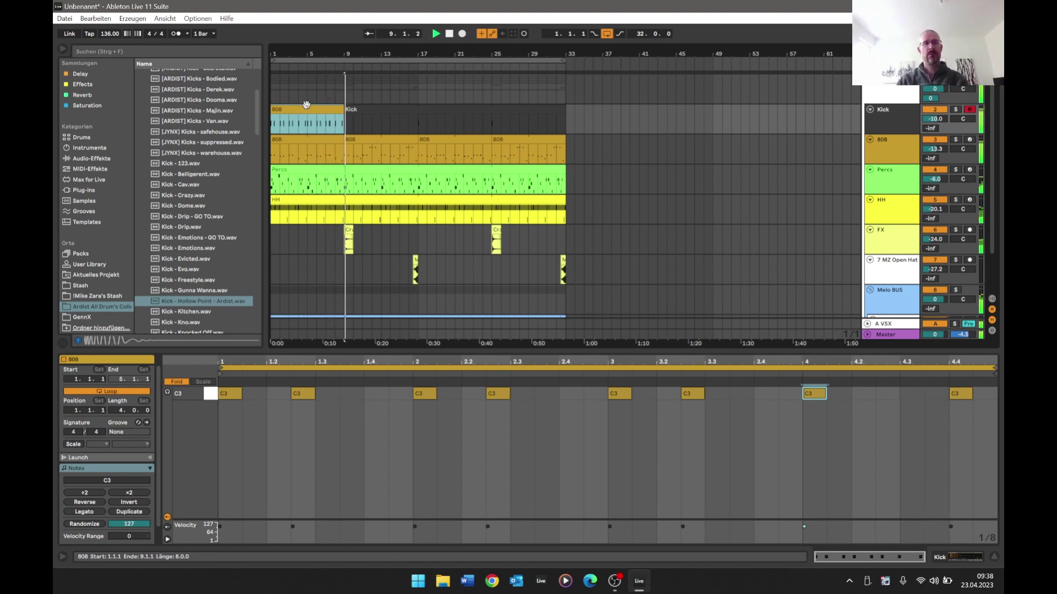
double_click(974, 393)
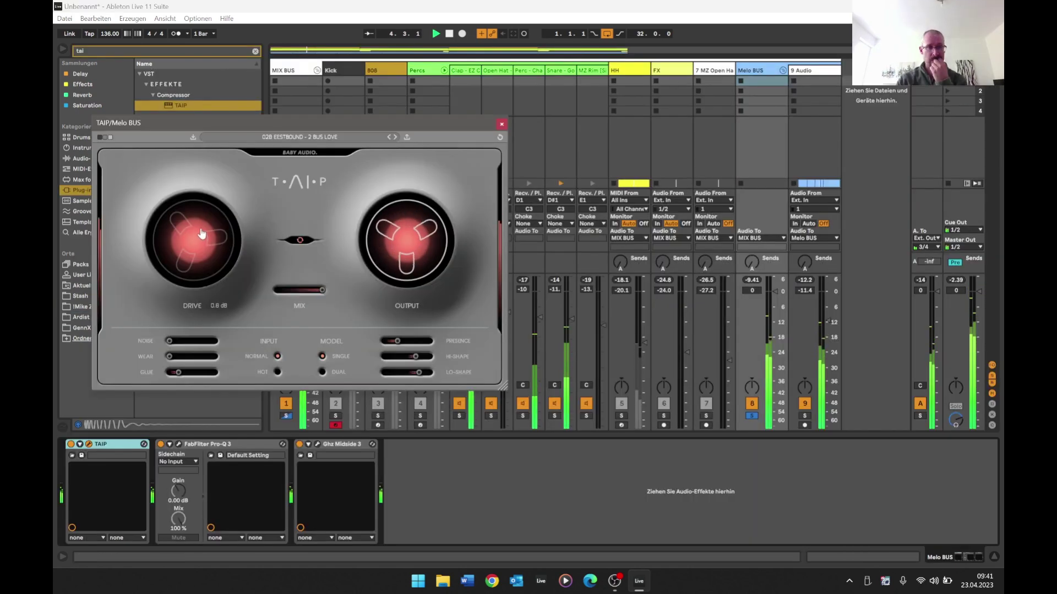
- Close TAIP, set the 9 Audio track volume to -10.0 dB, and compare the Melo BUS with TAIP bypassed and enabled
click(501, 123)
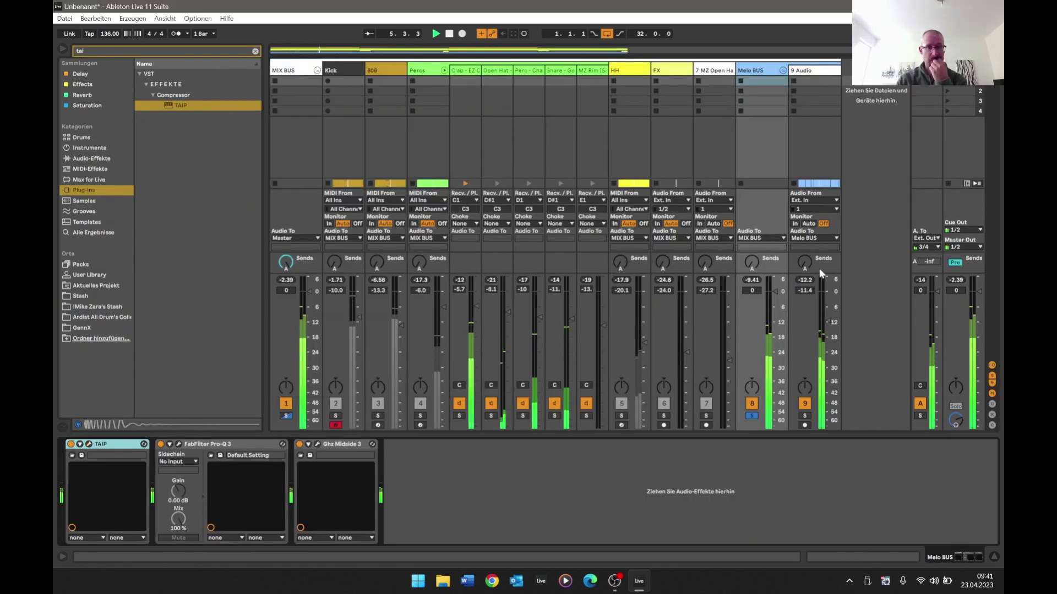
drag(824, 322, 824, 318)
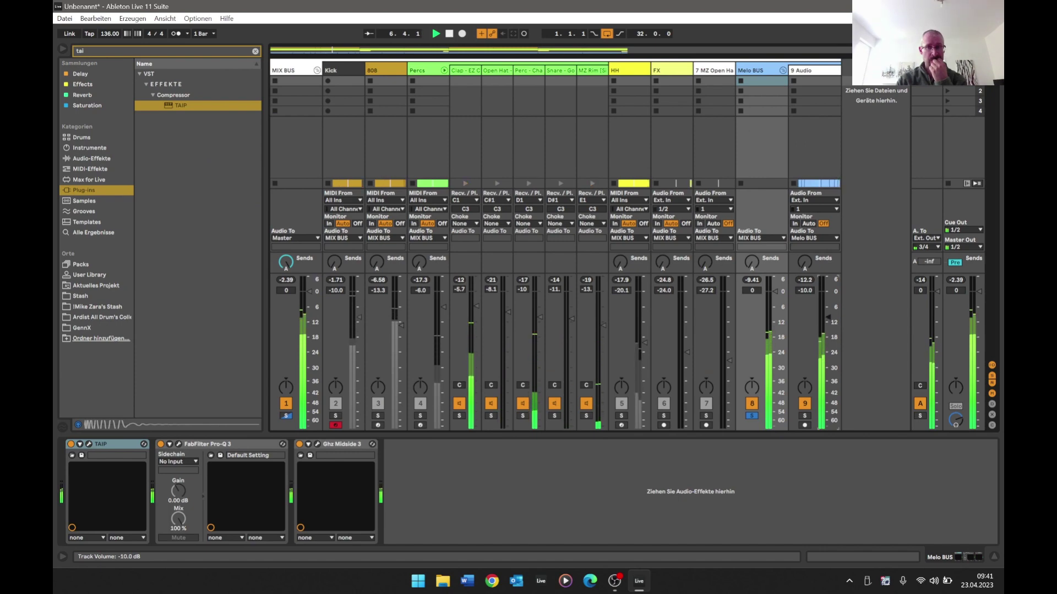
click(71, 445)
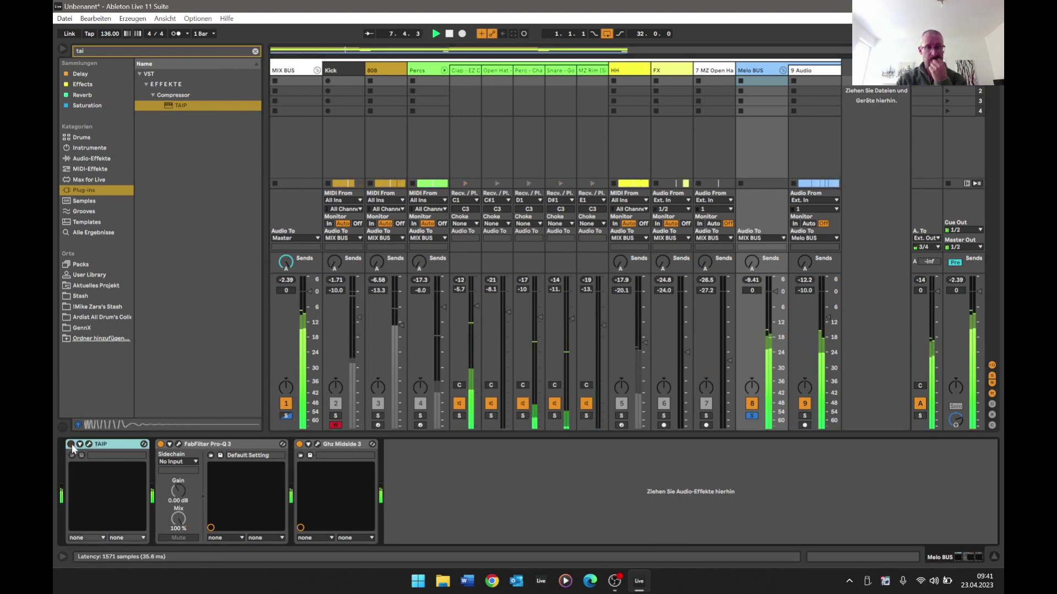
click(71, 445)
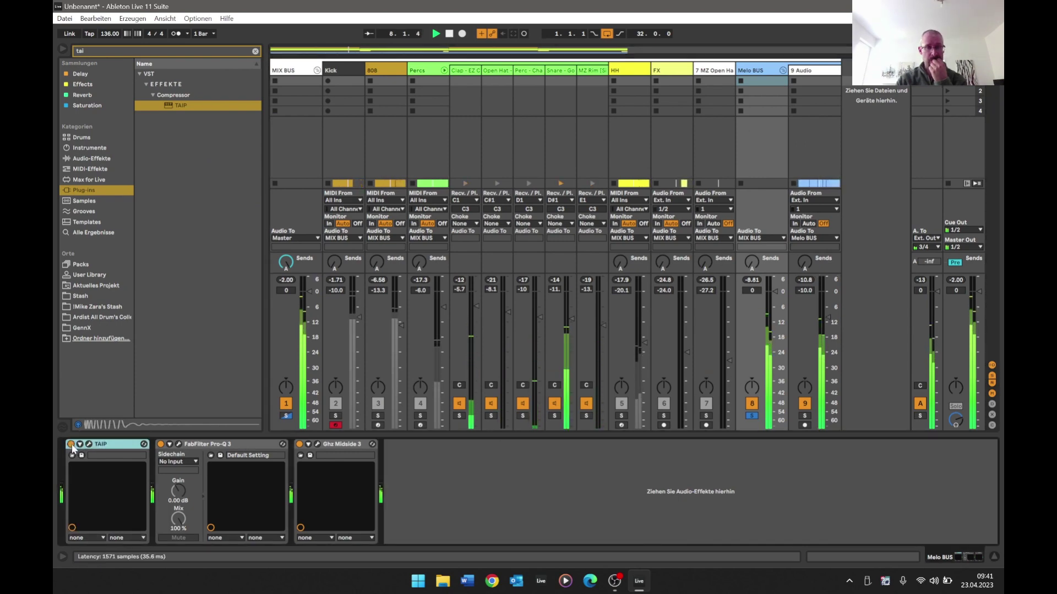
- Set the low cut frequency in the Melo BUS FabFilter Pro-Q 3 to 100 Hz
click(178, 445)
mouse_move(237, 231)
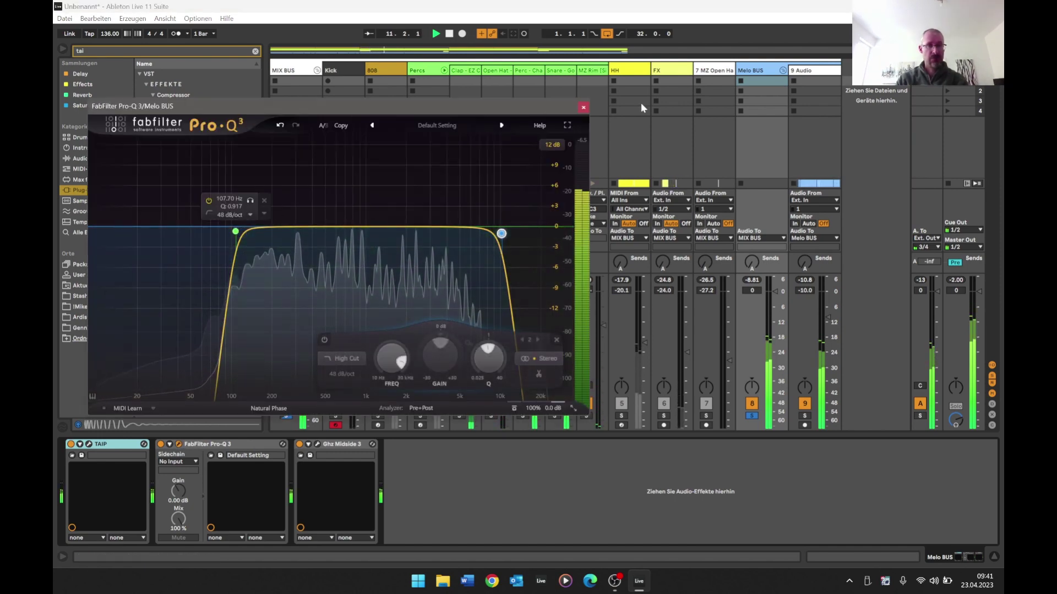
double_click(228, 199)
text(100)
key(Return)
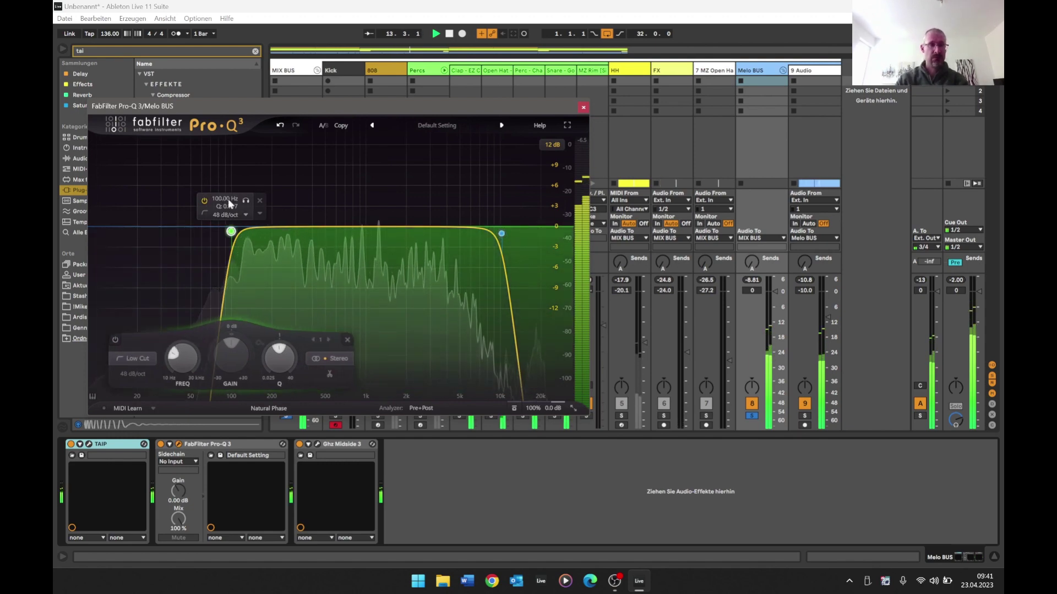
- Lower the Pro-Q 3 high cut to about 9200 Hz, close the EQ and unsolo the Melo BUS
mouse_move(480, 229)
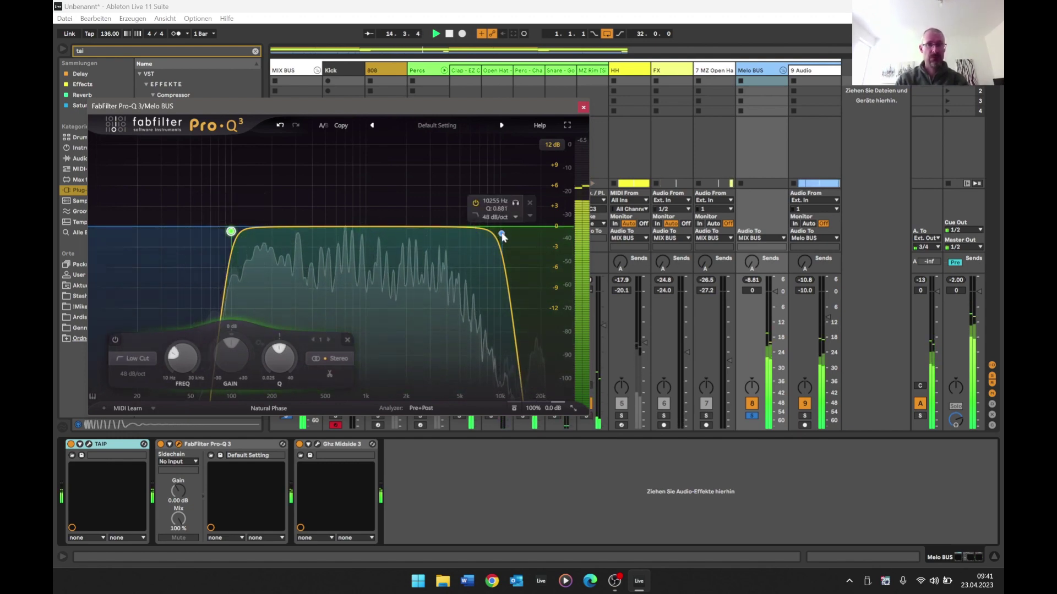
drag(501, 234, 495, 236)
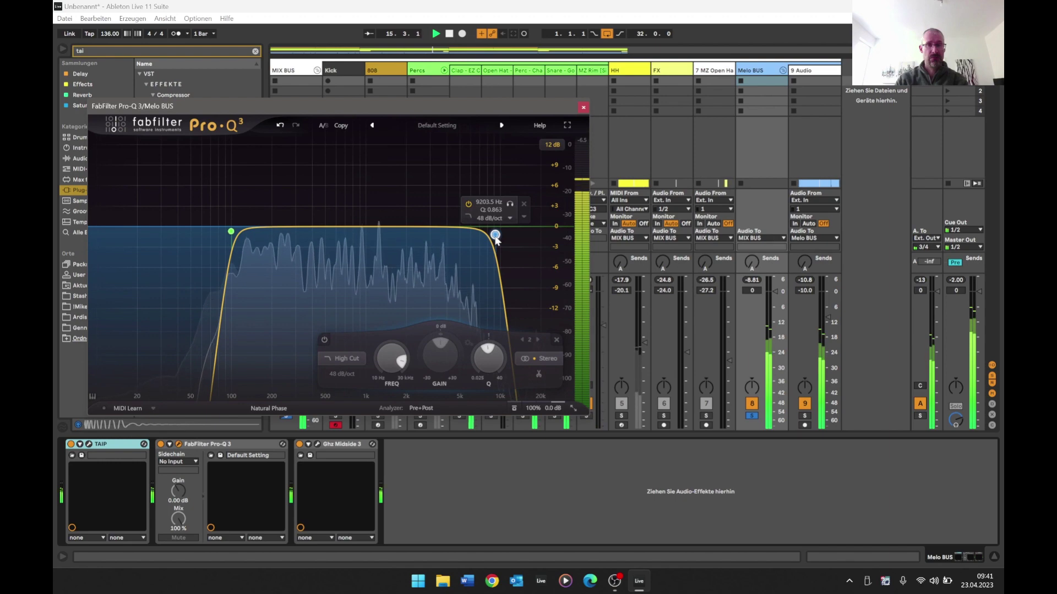
click(583, 107)
click(755, 418)
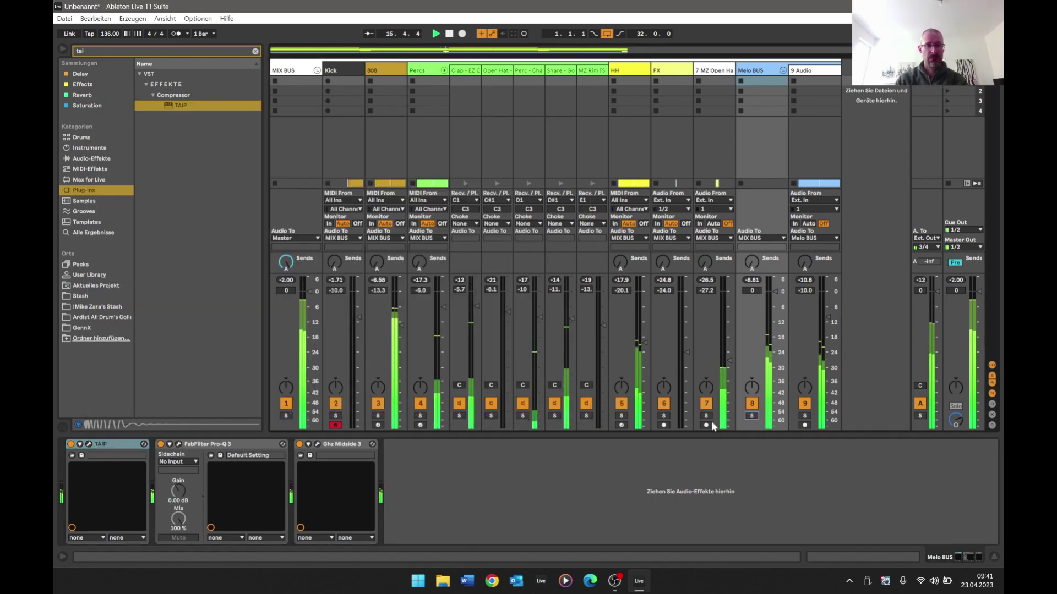
- Check the Ghz Midside 3 settings on the Melo BUS and the individual Percs drum chains in the mixer
click(318, 444)
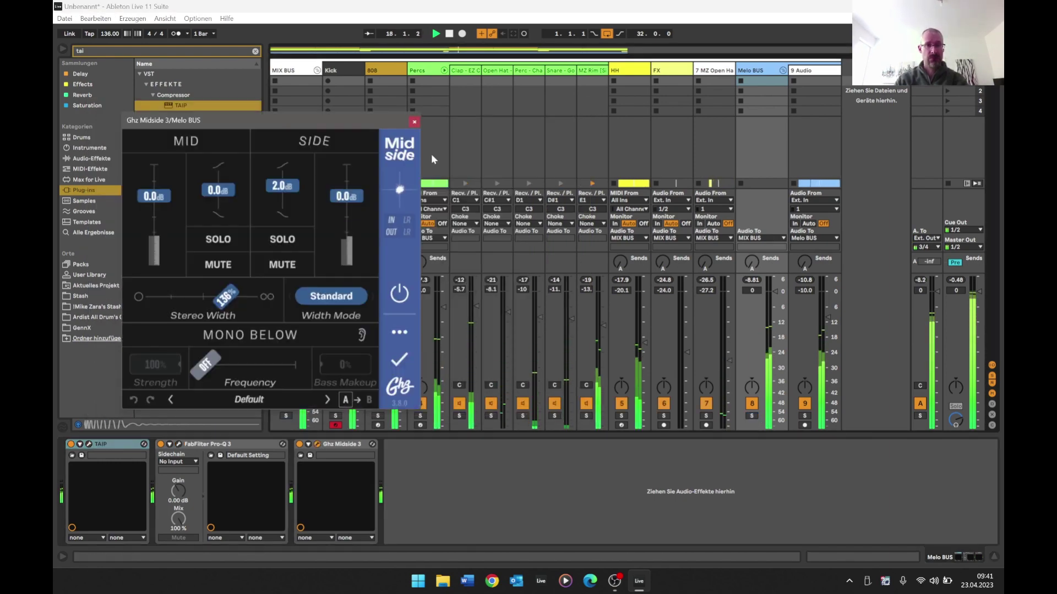
click(414, 121)
click(444, 71)
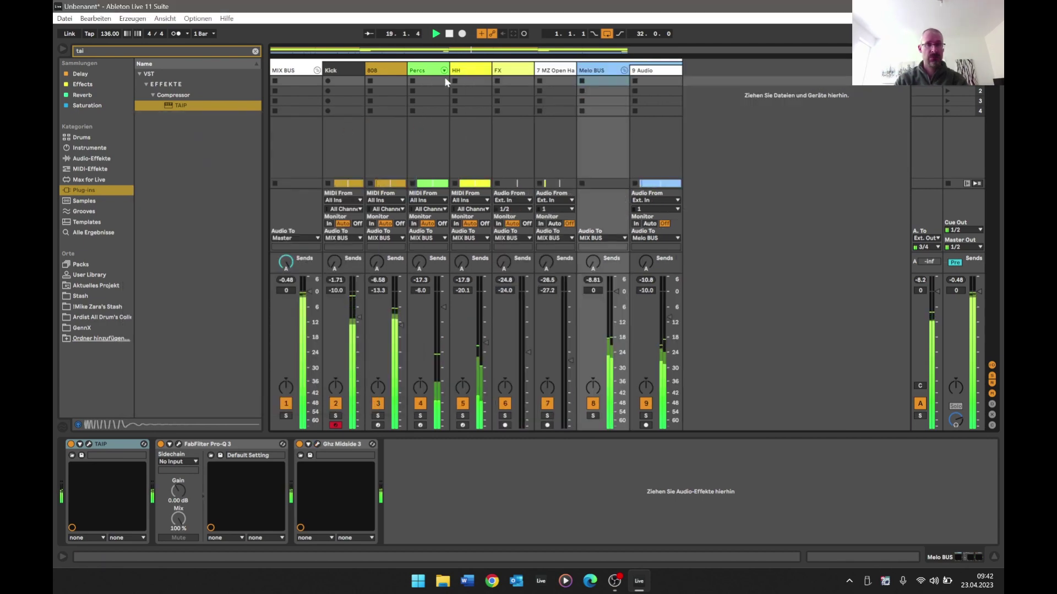
click(444, 71)
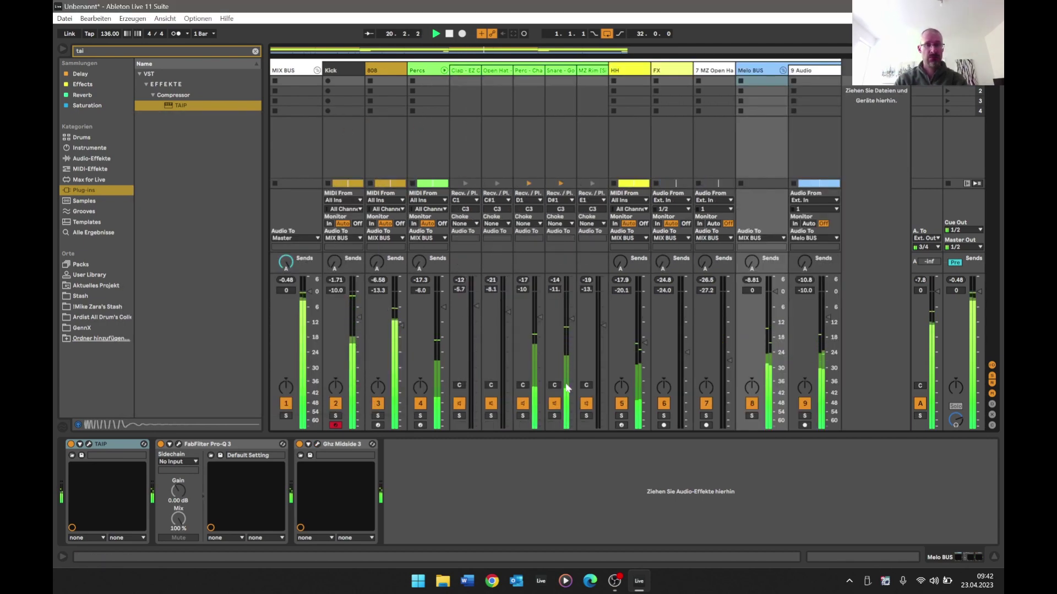
- Clear the plug-in search and return to the arrangement
key(Tab)
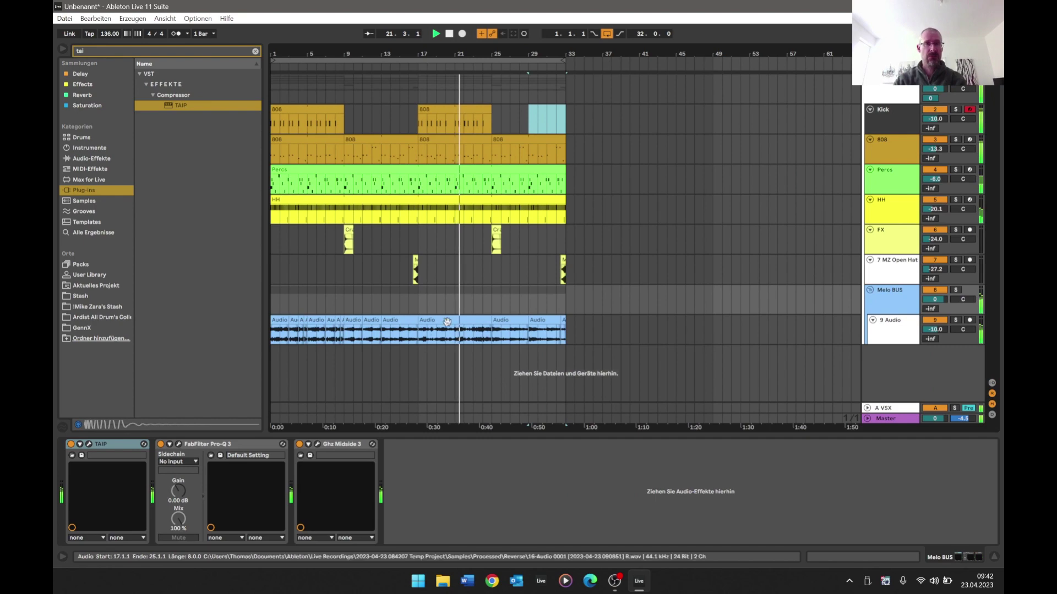
click(255, 51)
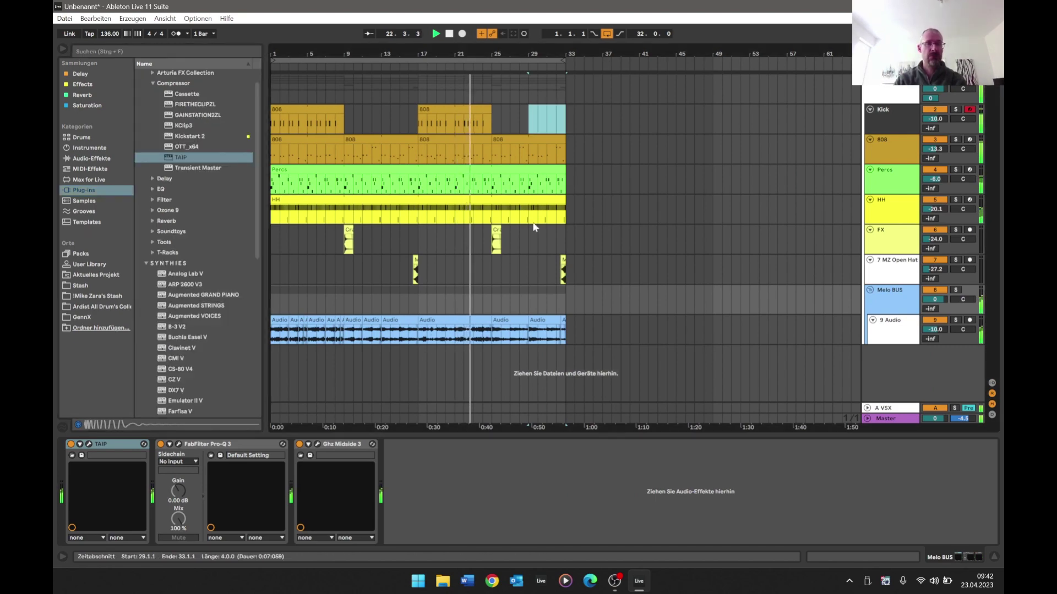
key(Tab)
key(Tab)
key(Tab)
key(Tab)
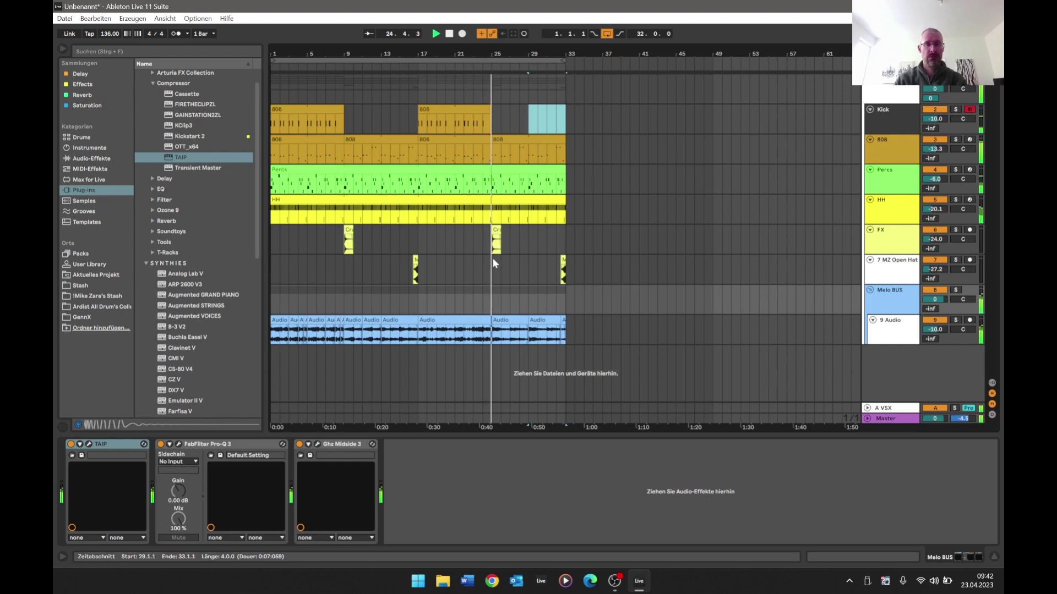
- Play from bar 23 and split the Percs clip around the range leading into bar 25
drag(497, 46, 479, 160)
click(478, 170)
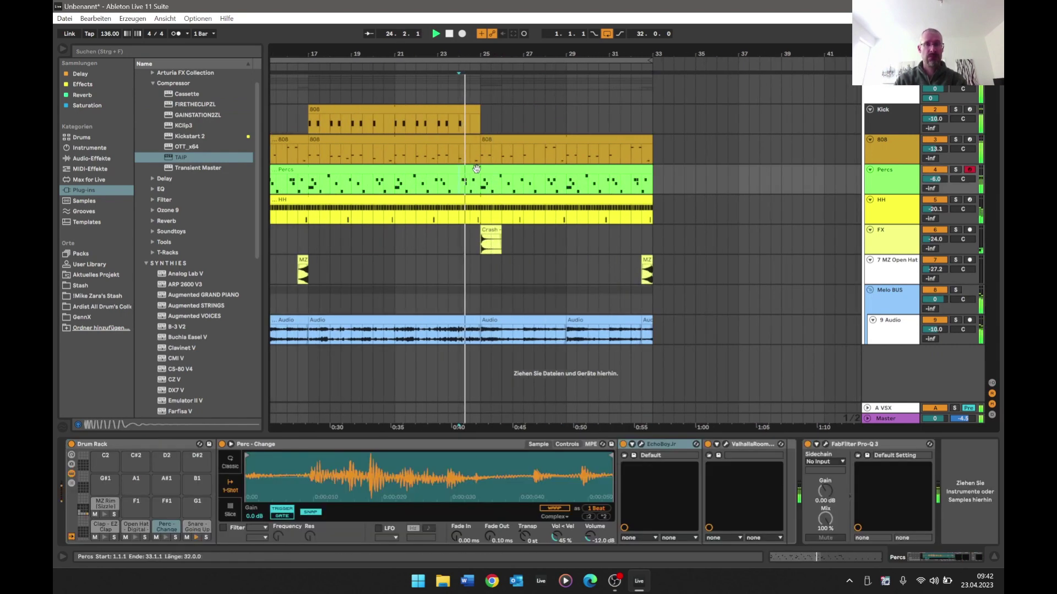
click(447, 177)
key(space)
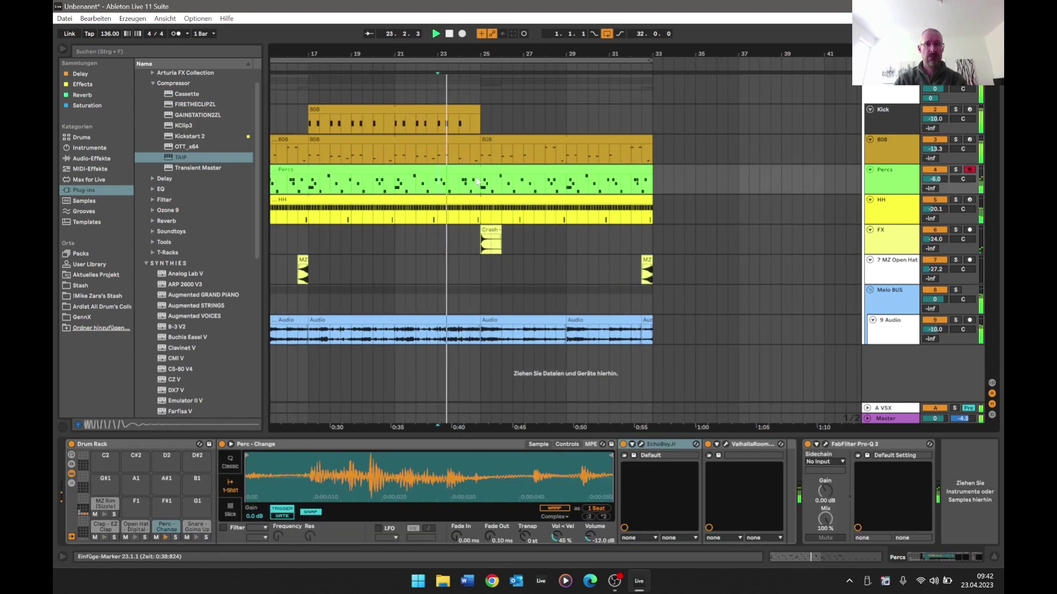
drag(478, 181, 465, 187)
key(ctrl+e)
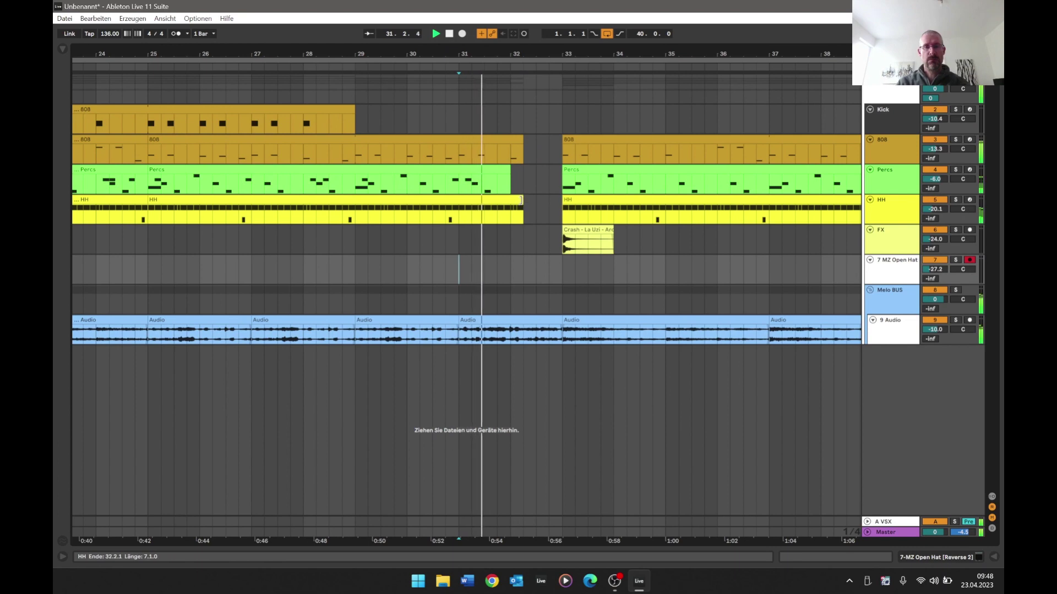
- Extend the HH clip before the bar 33 break to end at 32.2.3 and show the whole arrangement
drag(524, 203, 530, 199)
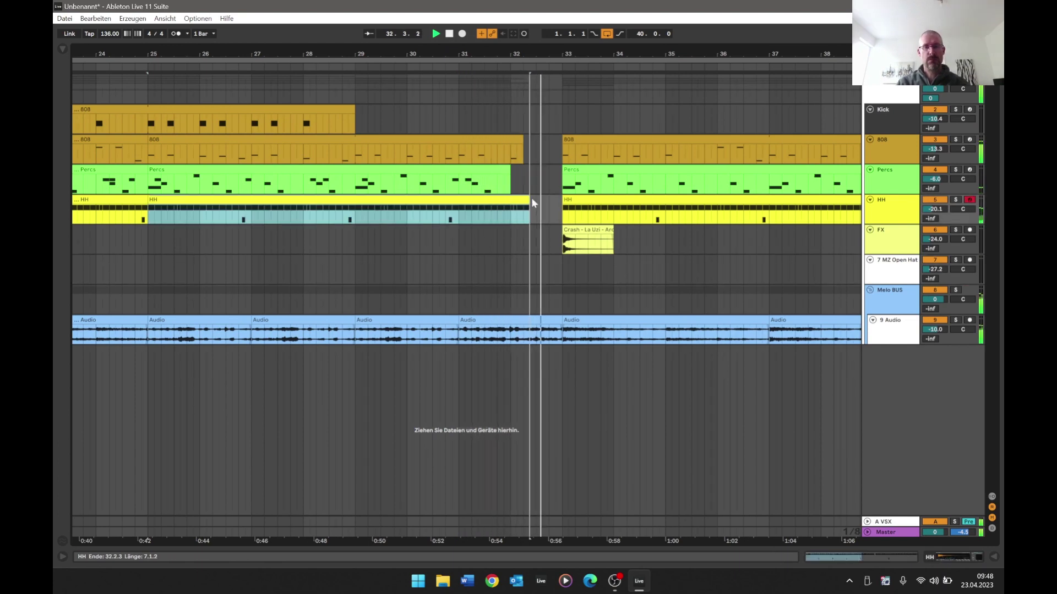
drag(573, 59, 469, 55)
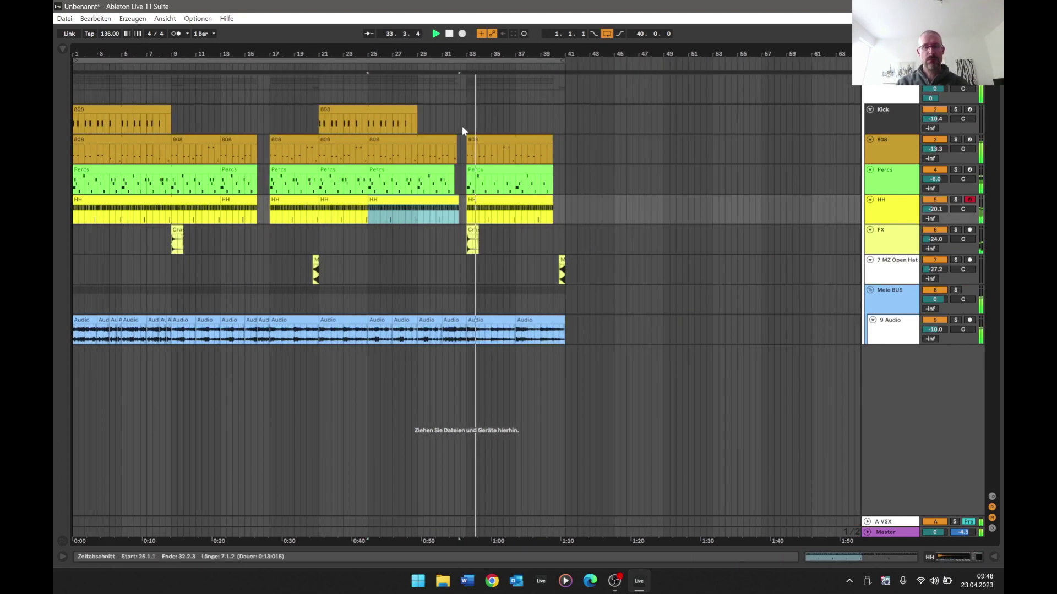